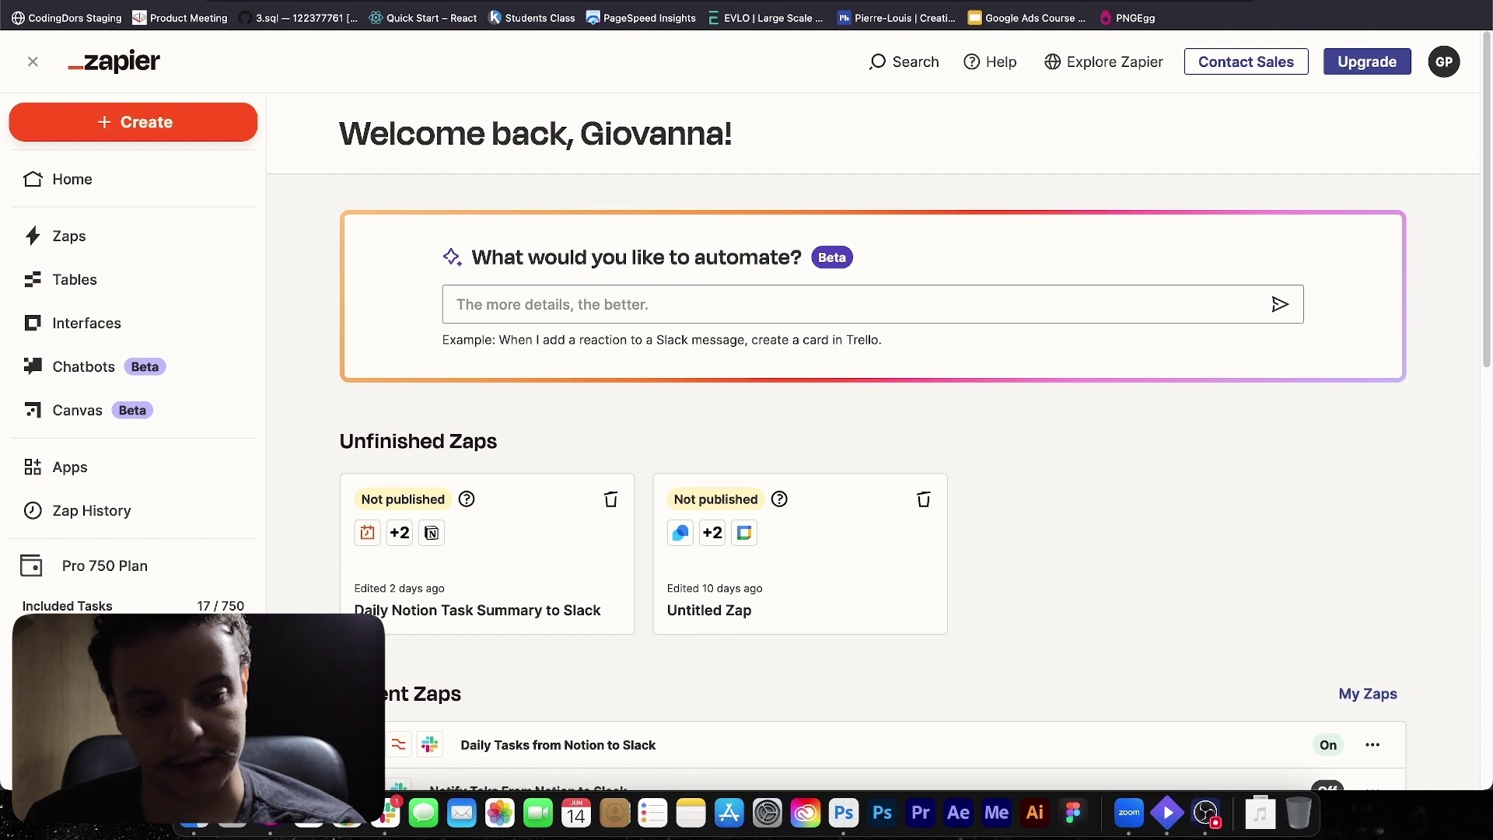
Review the Notion to Slack Automation calendar in Notion and the outros-assuntos and meeting channels in Slack
{"action": "key", "text": "ctrl+Tab"}
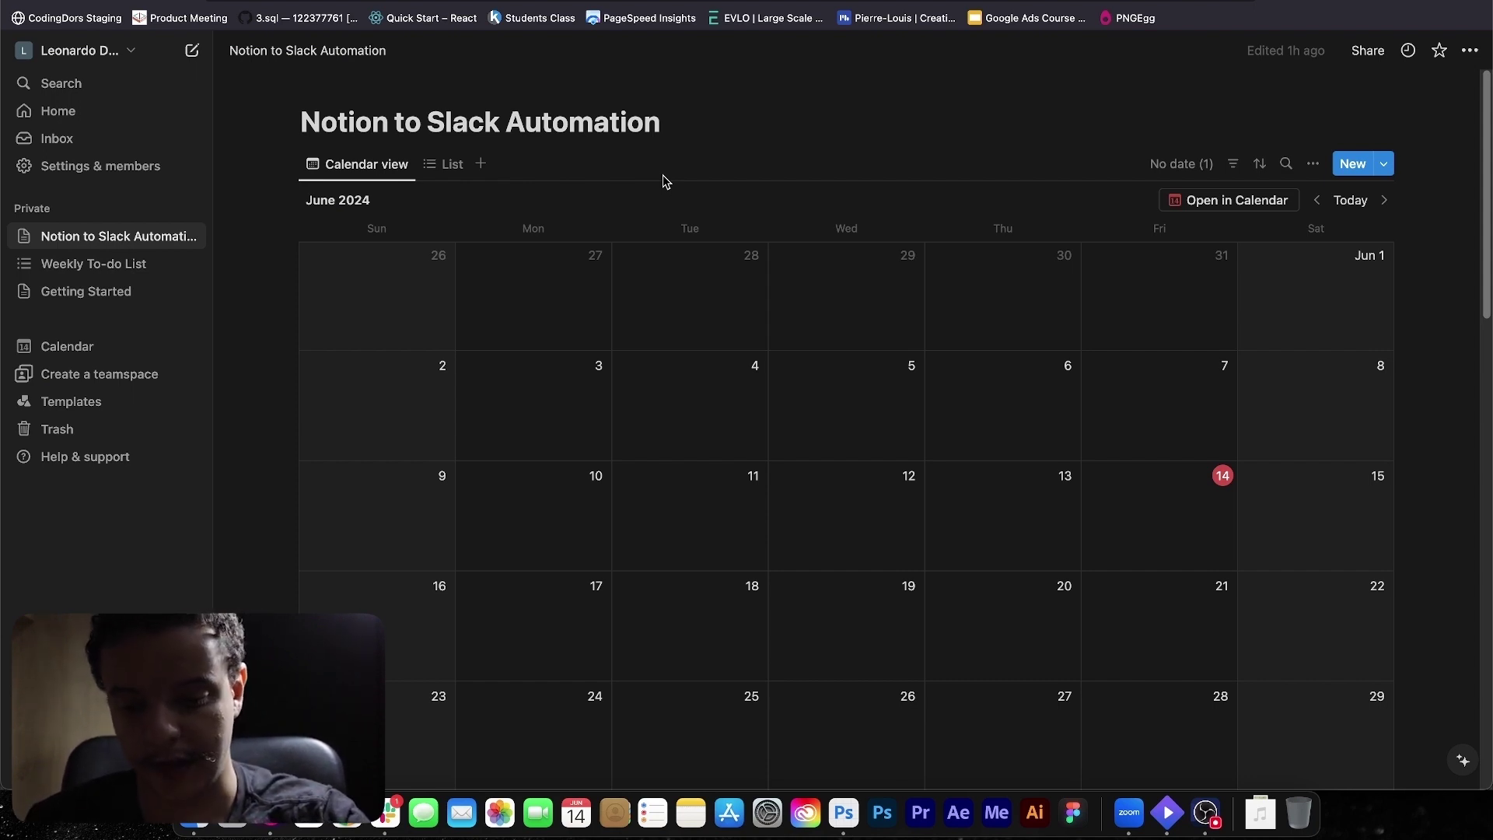
{"action": "left_click", "coordinate": [375, 818]}
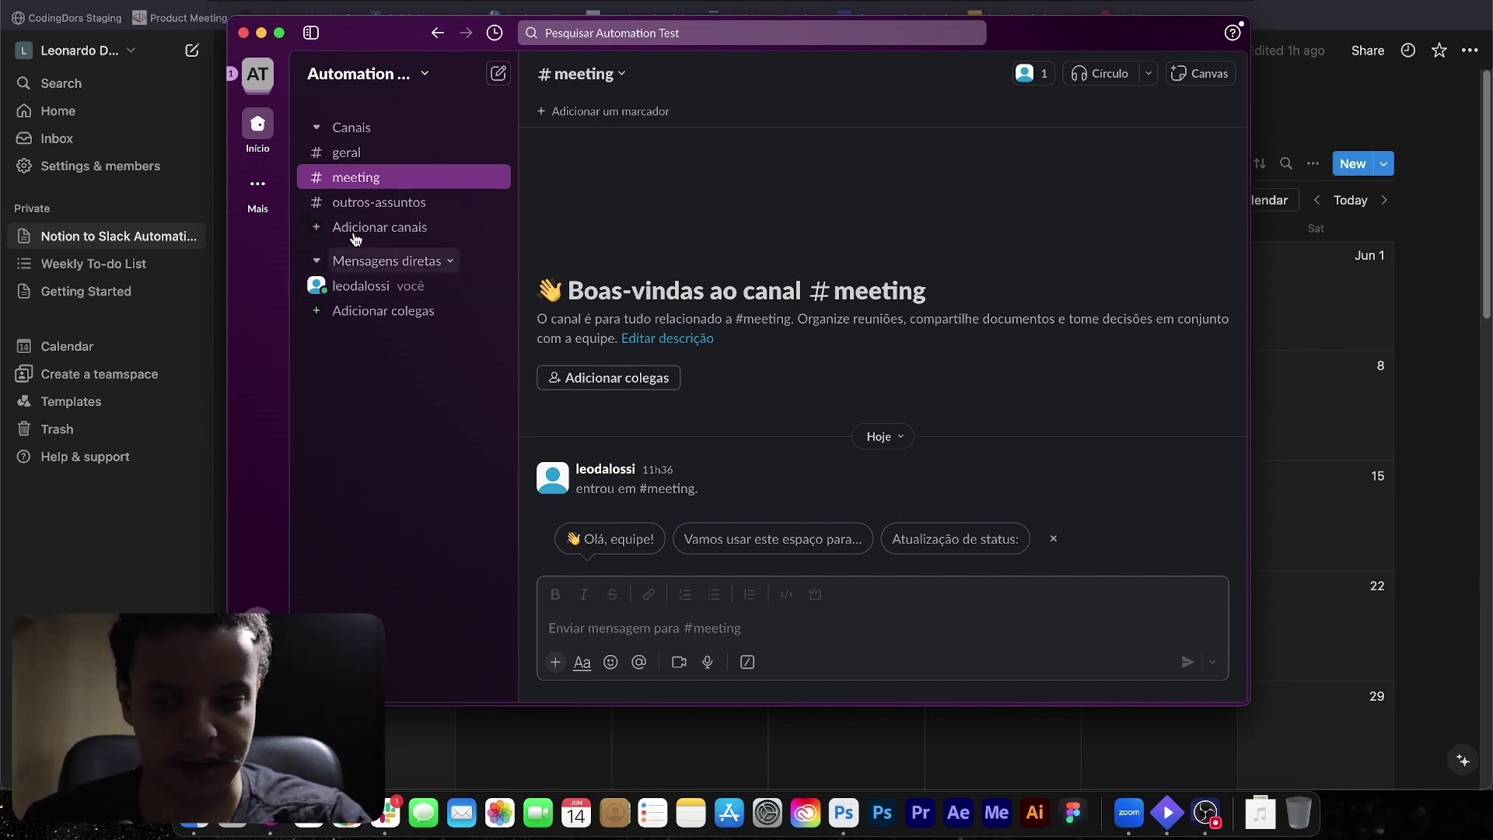
{"action": "left_click", "coordinate": [348, 201]}
{"action": "left_click", "coordinate": [341, 182]}
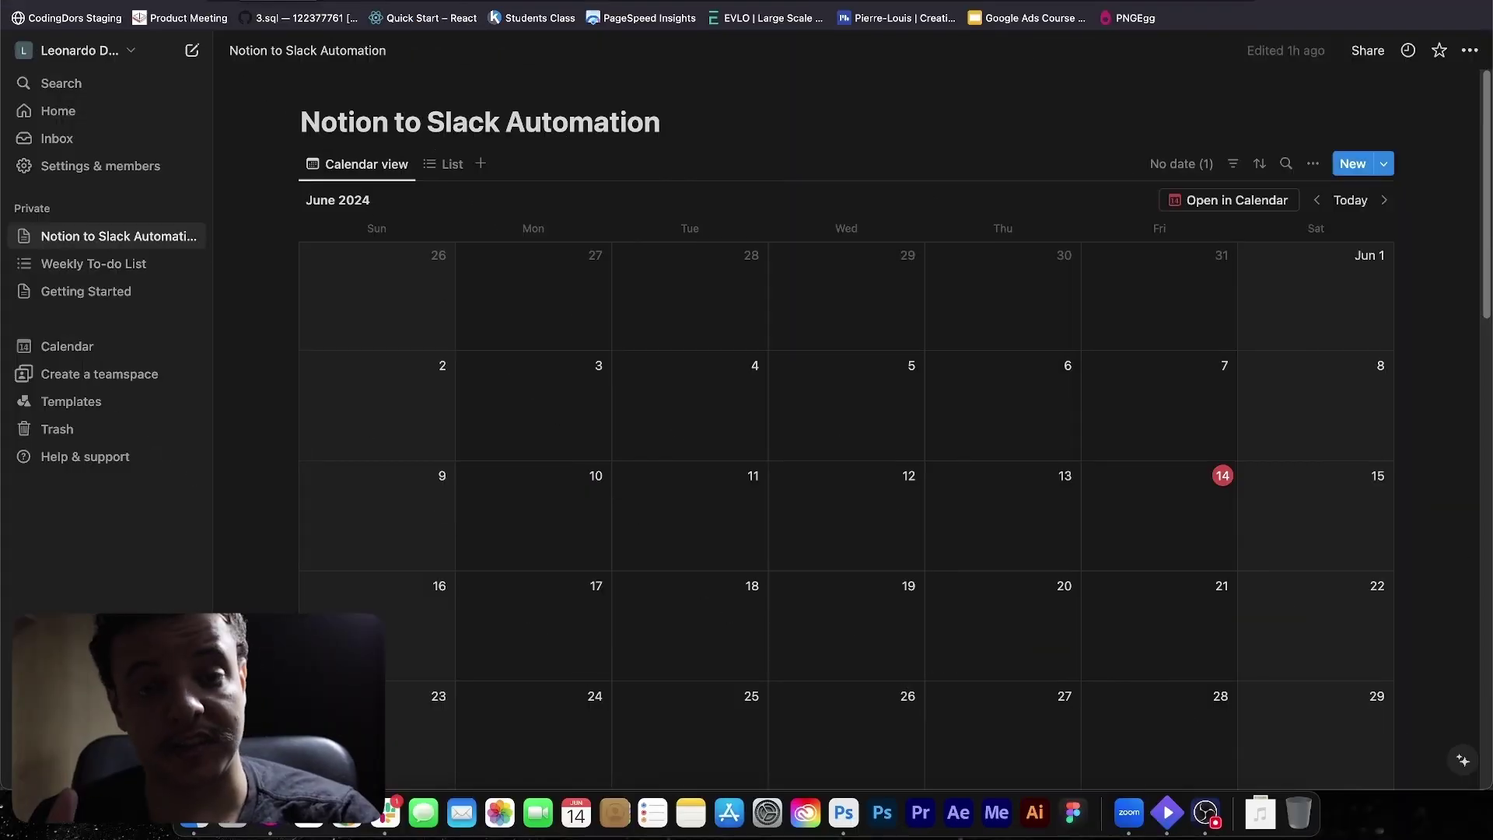
Switch back to Zapier and create a new Zap from scratch
{"action": "mouse_move", "coordinate": [513, 97]}
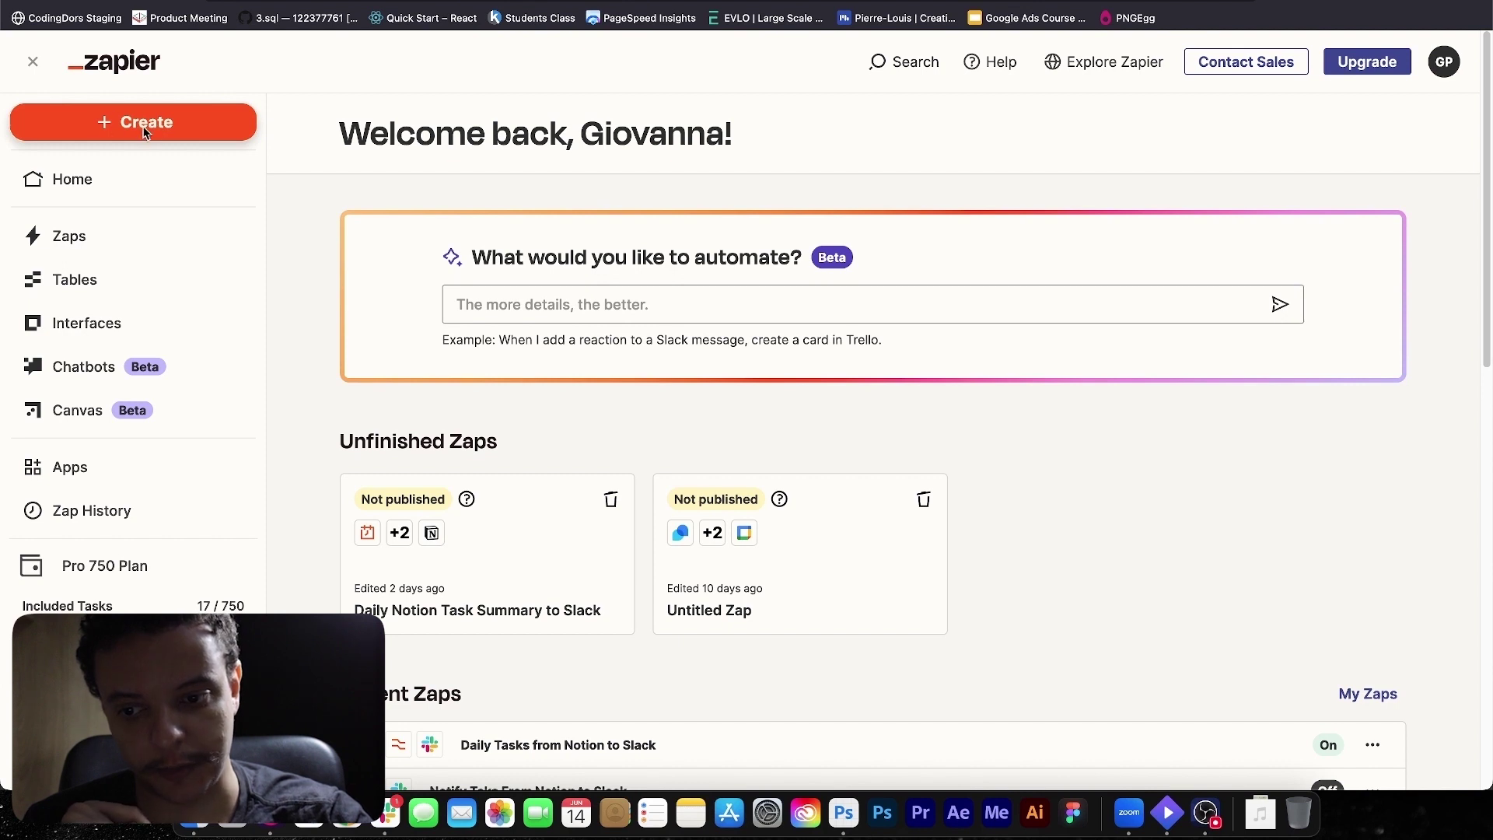
{"action": "left_click", "coordinate": [144, 133]}
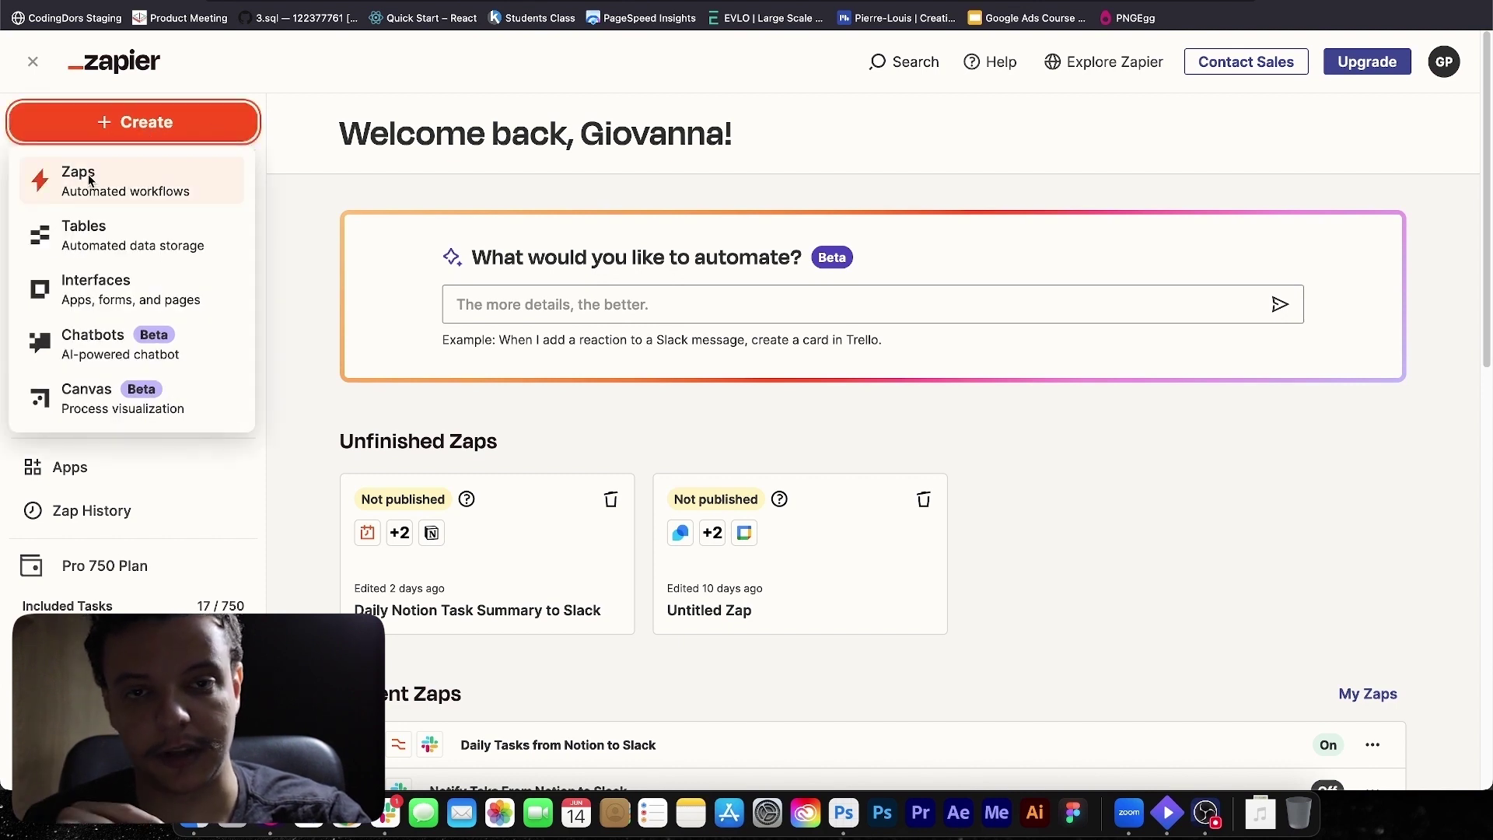
{"action": "left_click", "coordinate": [89, 192]}
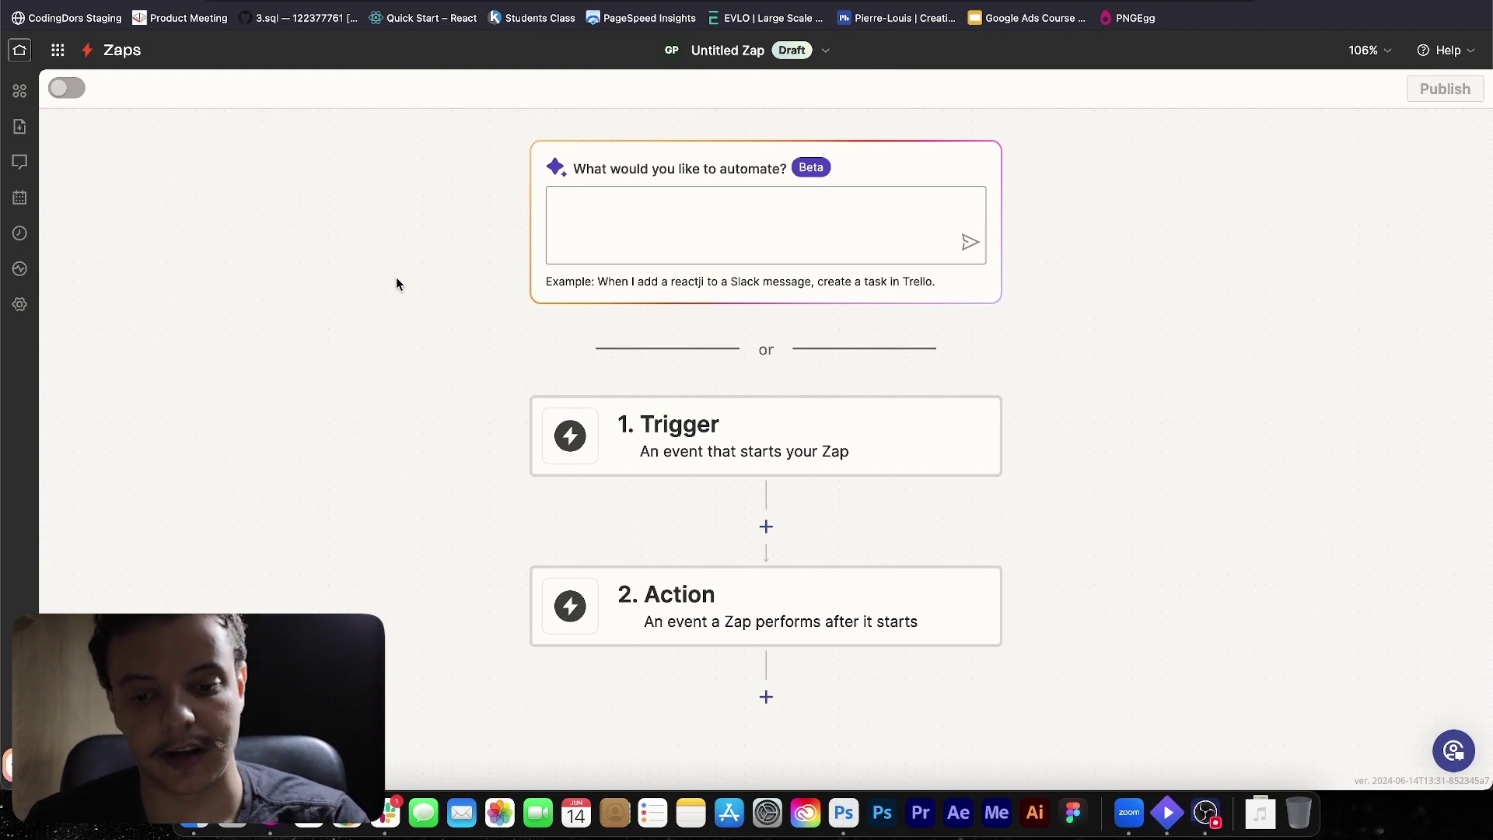
{"action": "scroll", "coordinate": [751, 357], "scroll_direction": "up", "scroll_amount": 1}
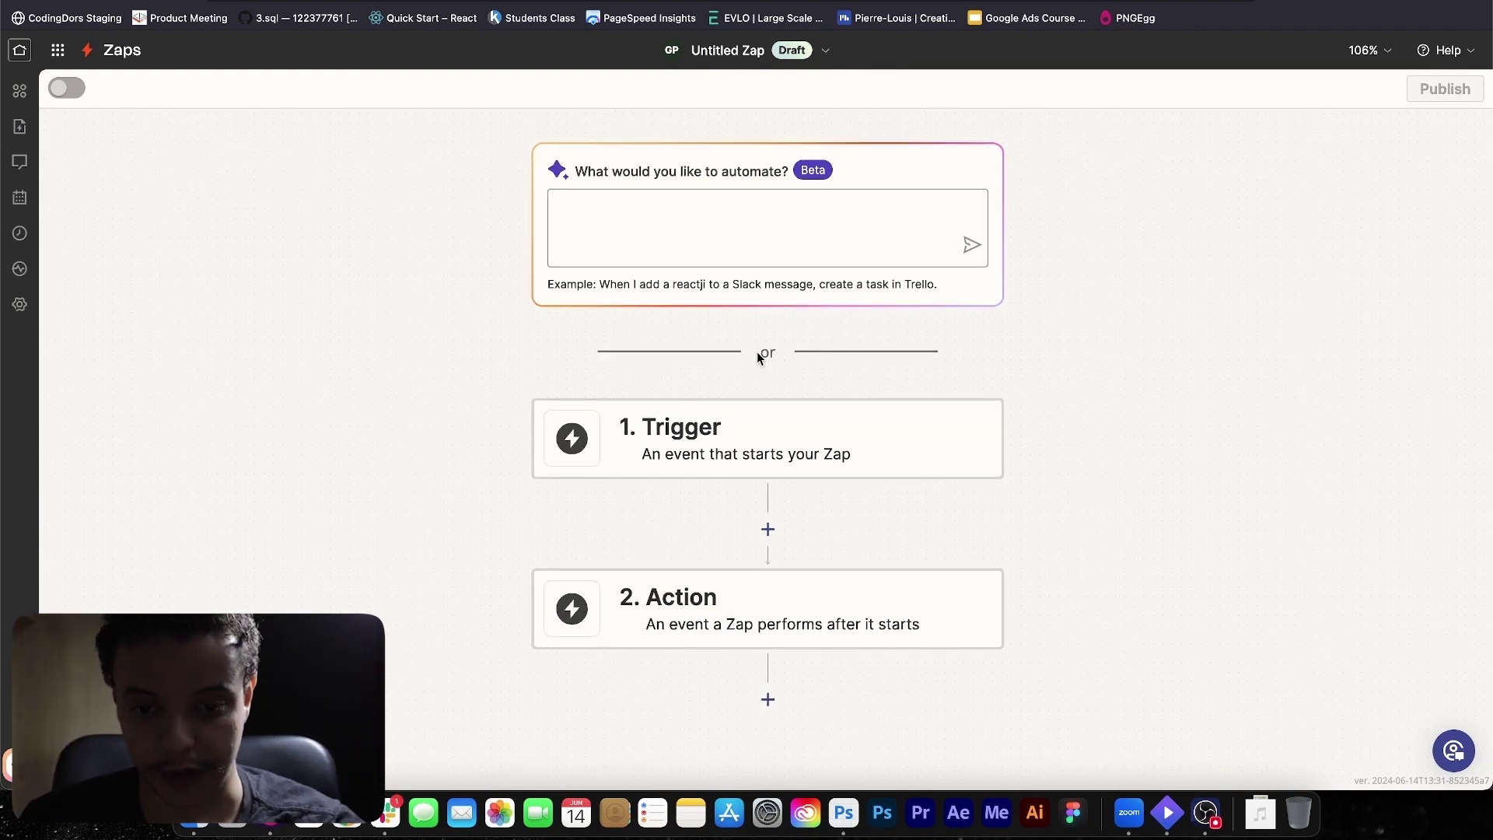
Set the Zap's trigger app to Notion with the New Database Item event
{"action": "left_click", "coordinate": [698, 451]}
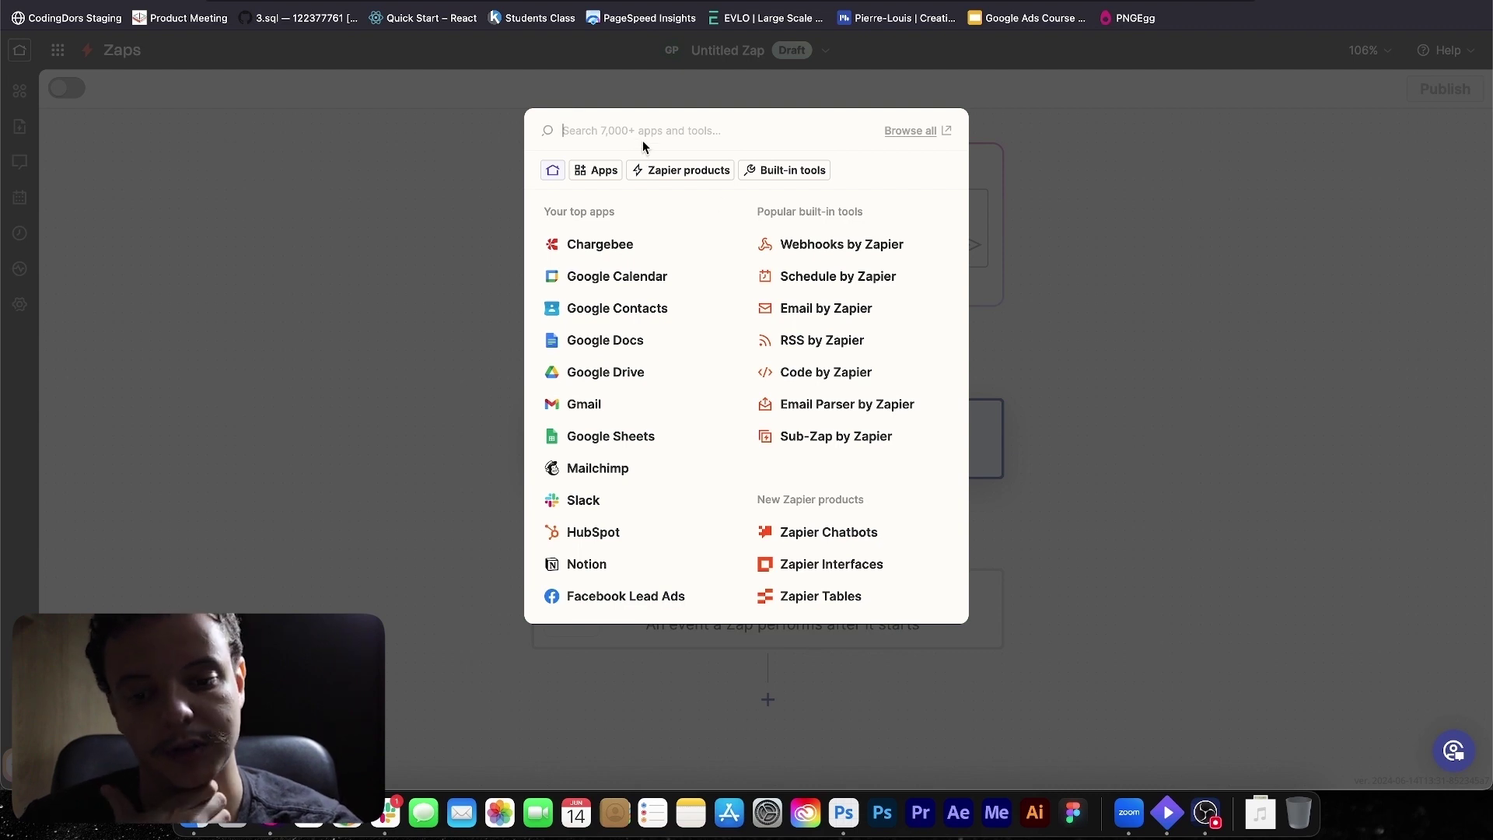
{"action": "type", "text": "notion"}
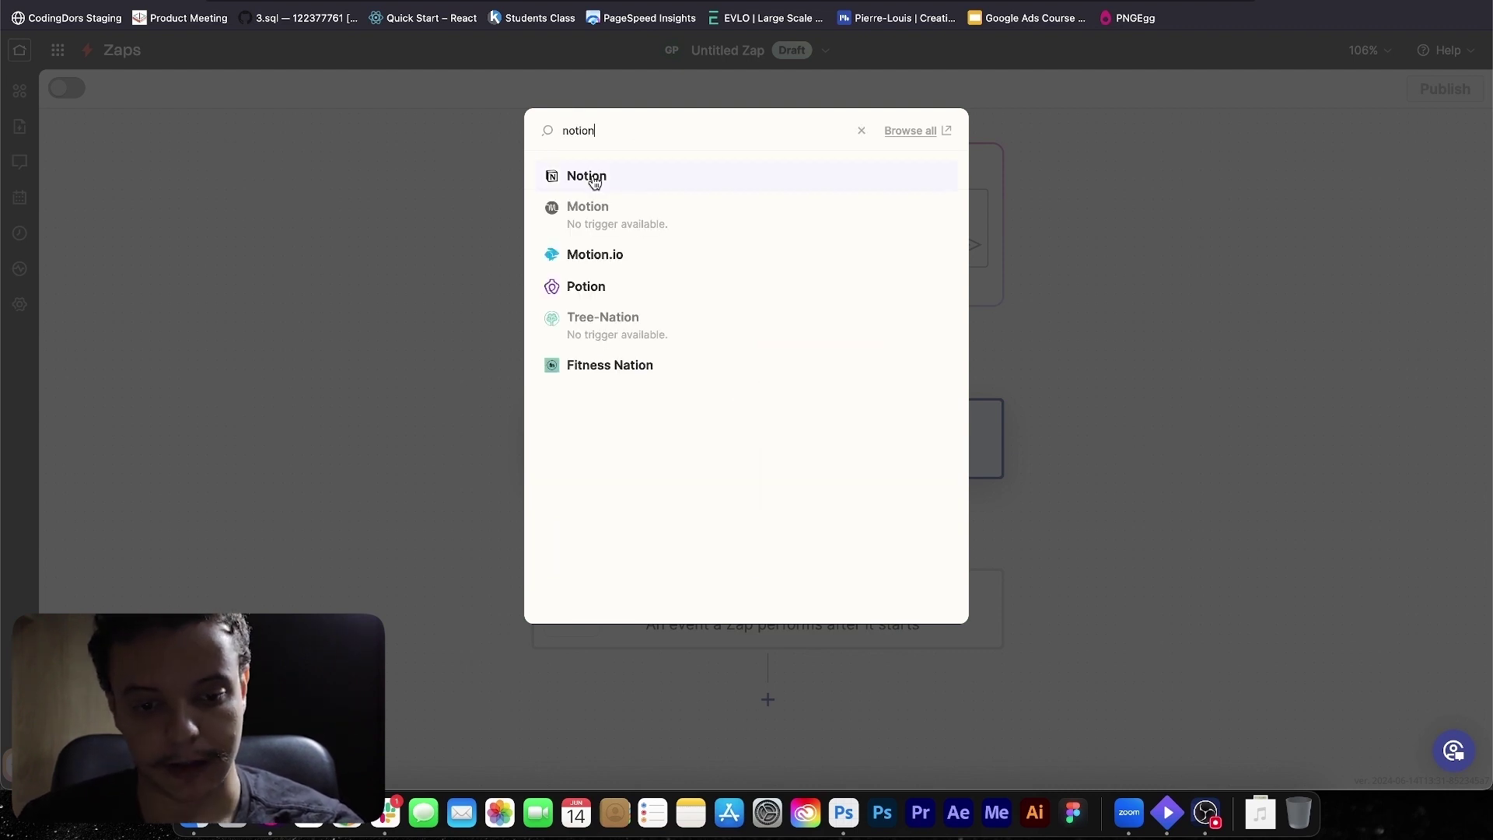
{"action": "left_click", "coordinate": [594, 179]}
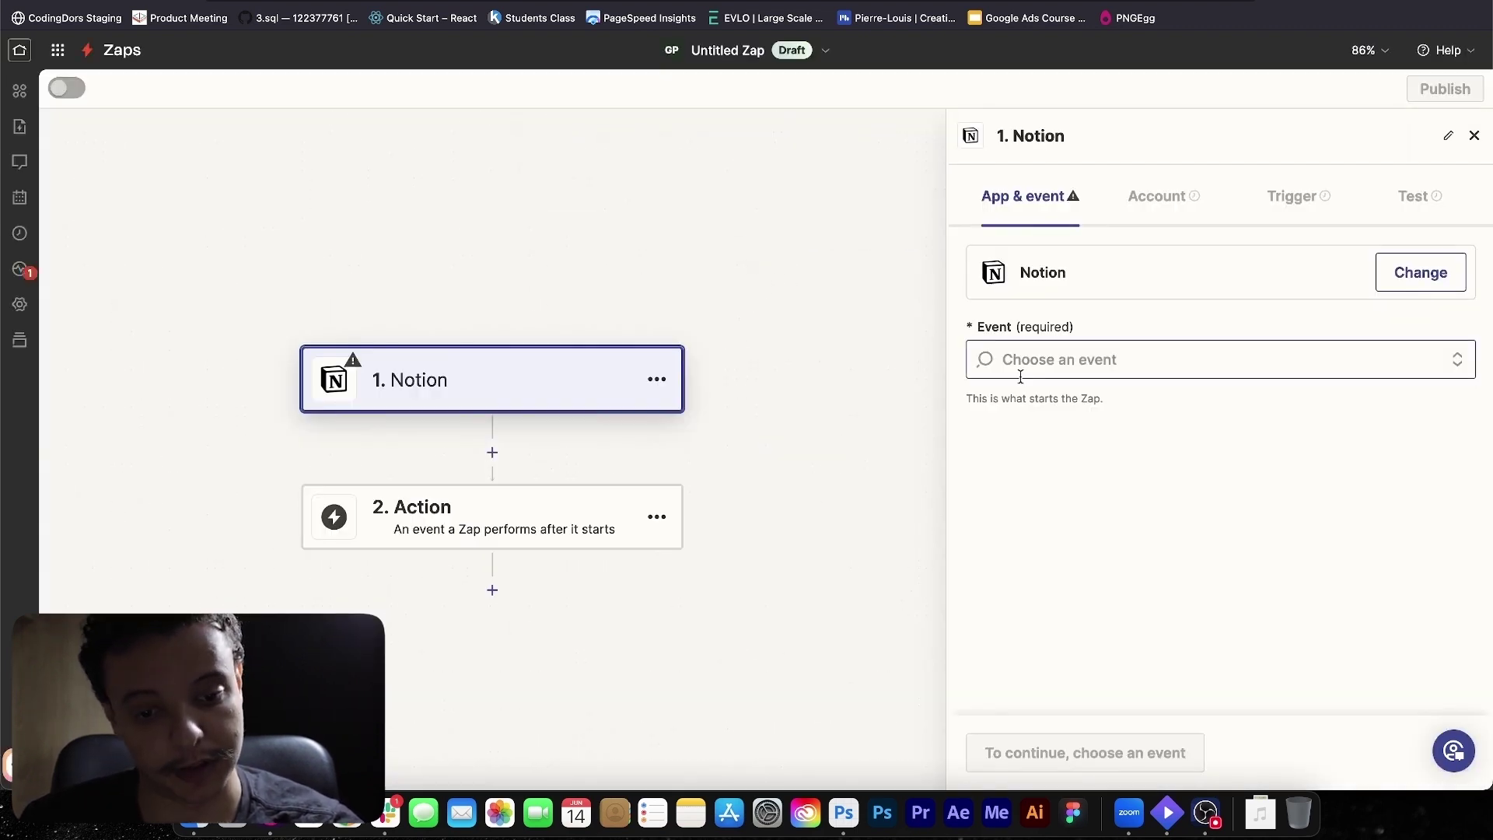
{"action": "left_click", "coordinate": [1080, 360]}
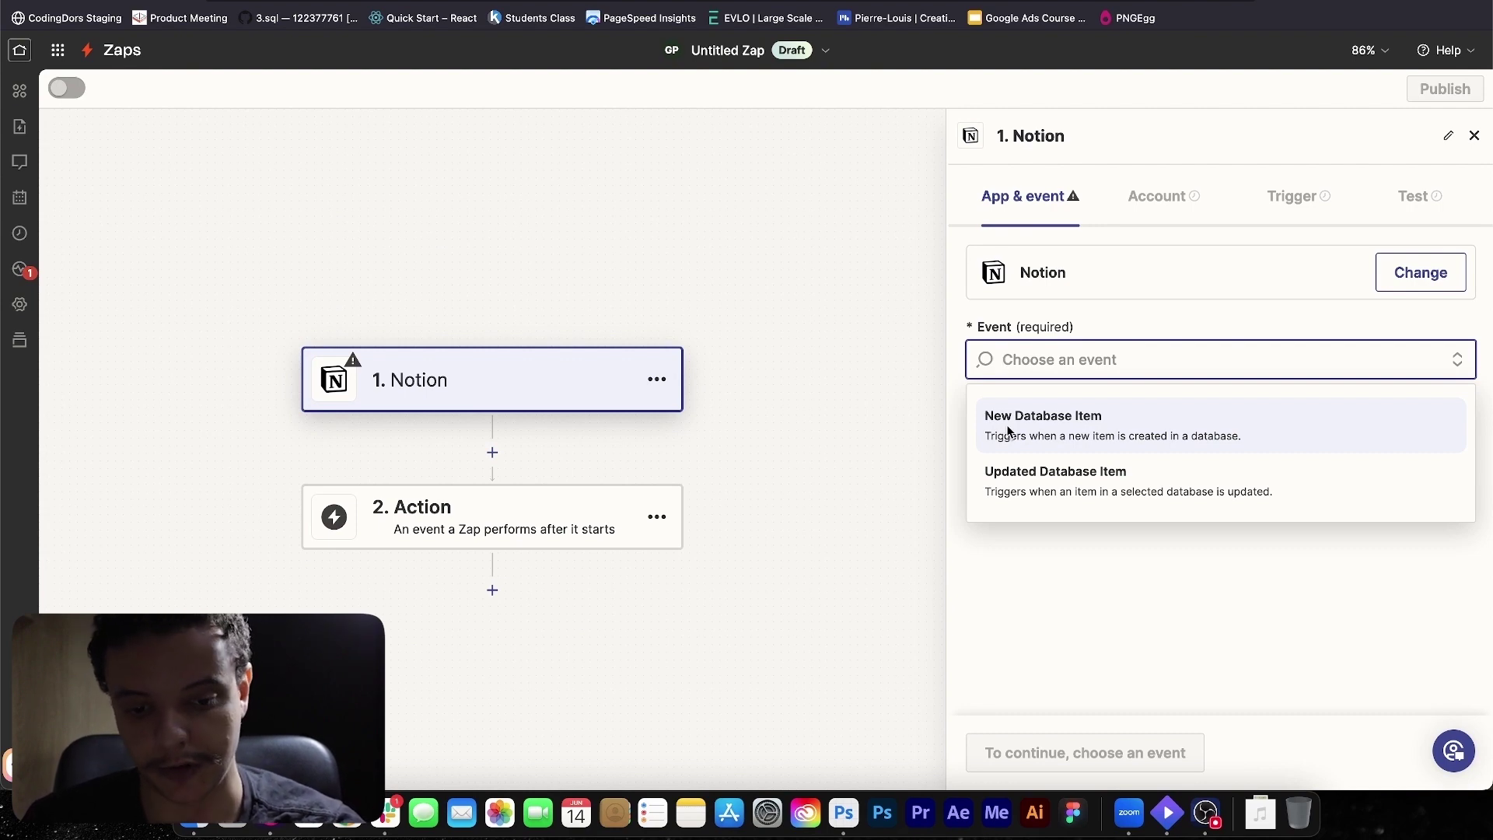
{"action": "left_click", "coordinate": [1014, 432]}
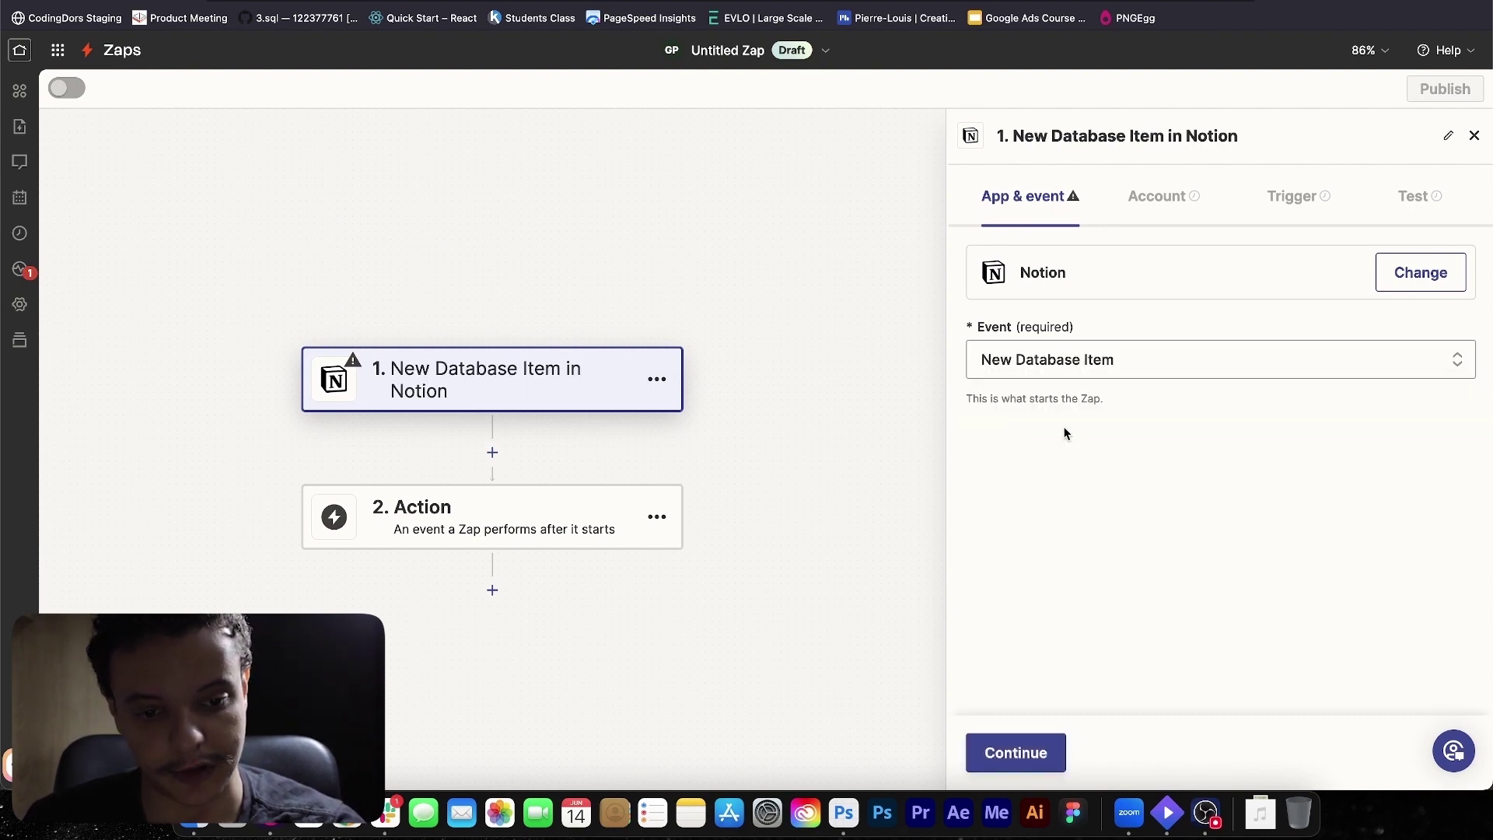
Connect a new Notion account to the trigger, granting access to all pages of the workspace
{"action": "left_click", "coordinate": [1164, 204]}
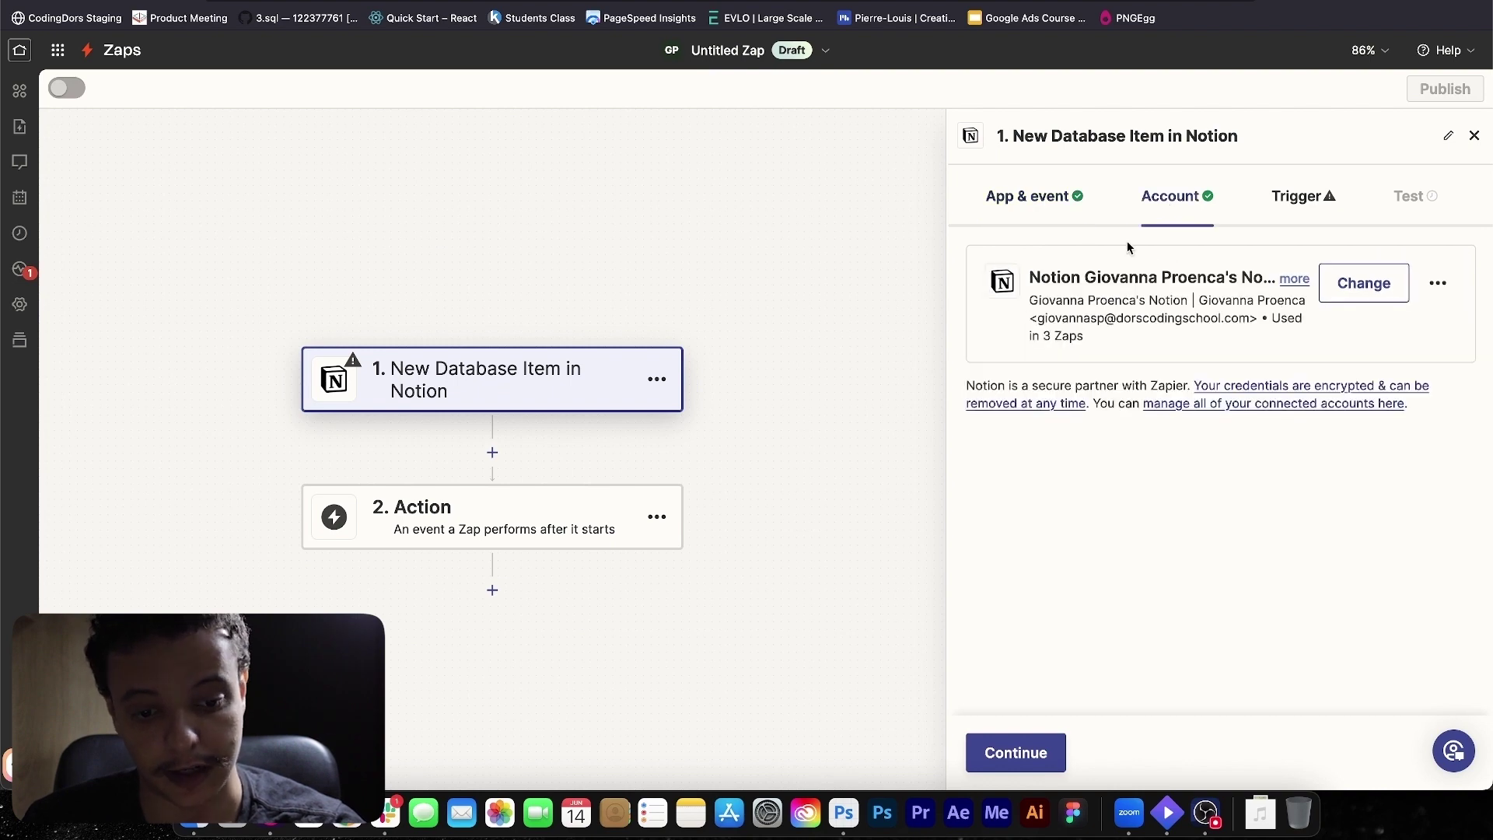
{"action": "left_click", "coordinate": [1363, 283]}
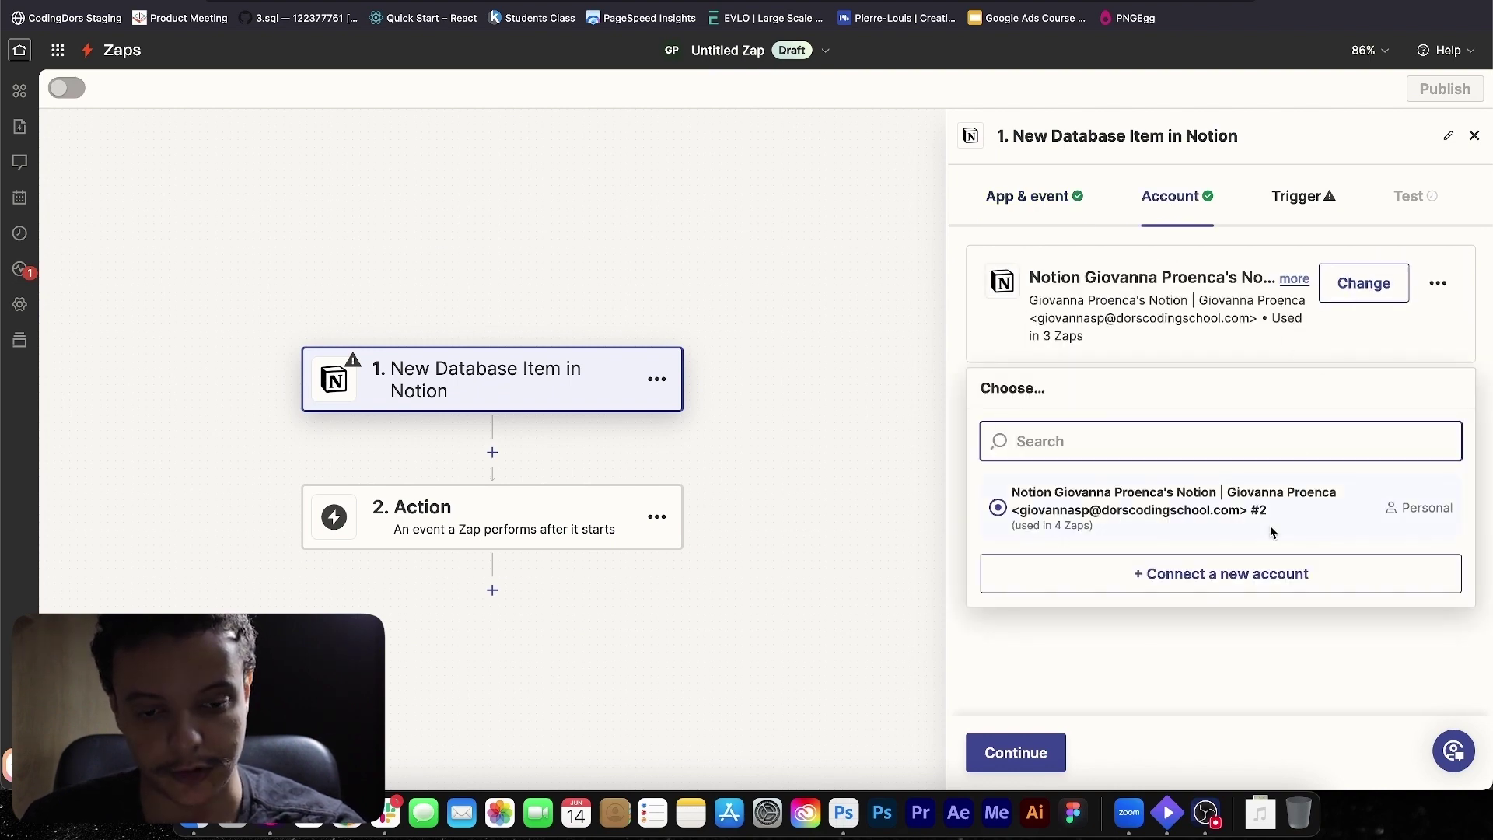
{"action": "left_click", "coordinate": [1263, 574]}
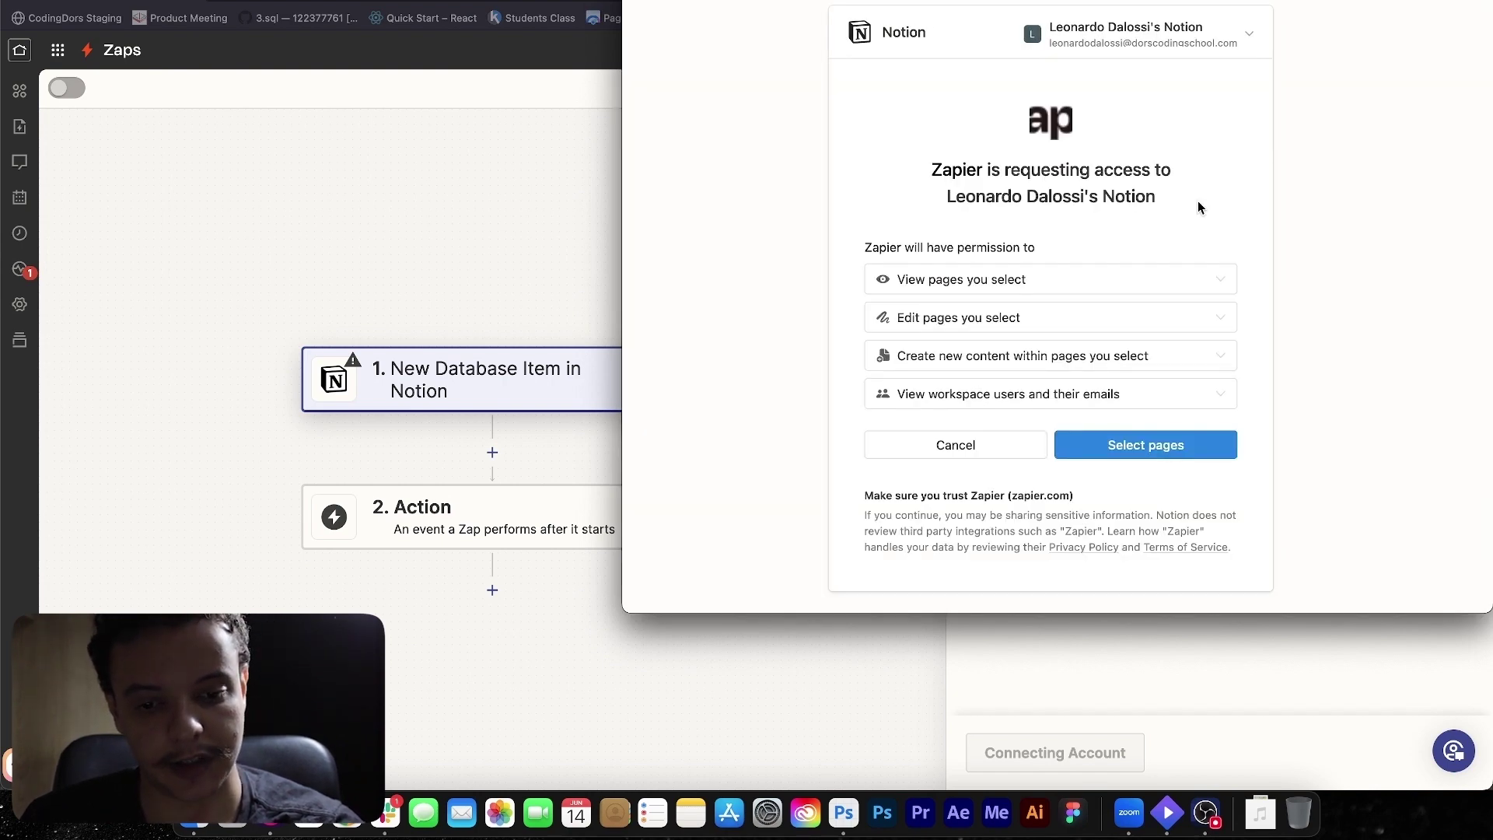
{"action": "left_click", "coordinate": [1146, 454]}
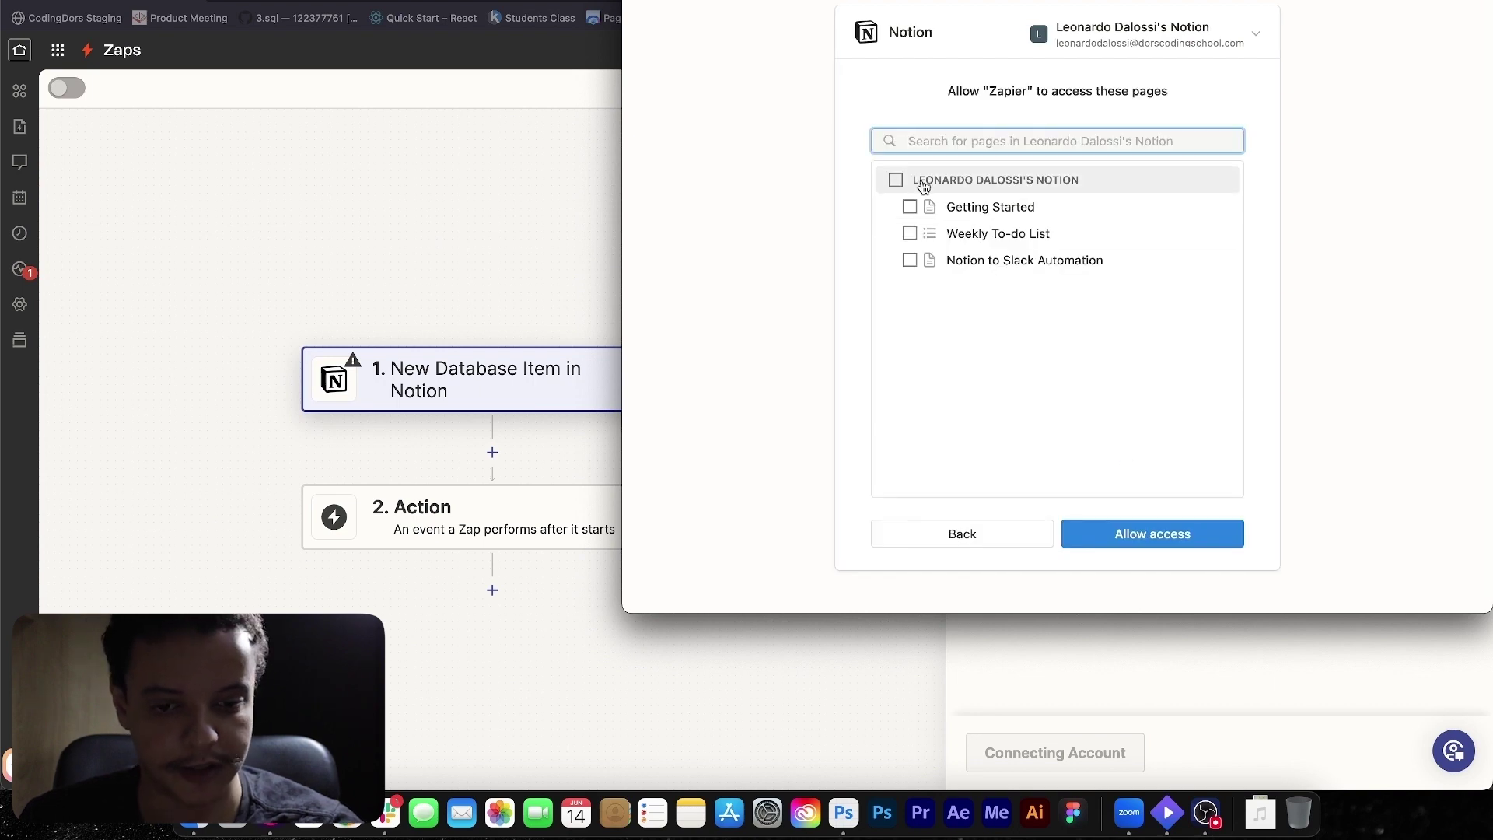
{"action": "left_click", "coordinate": [895, 179]}
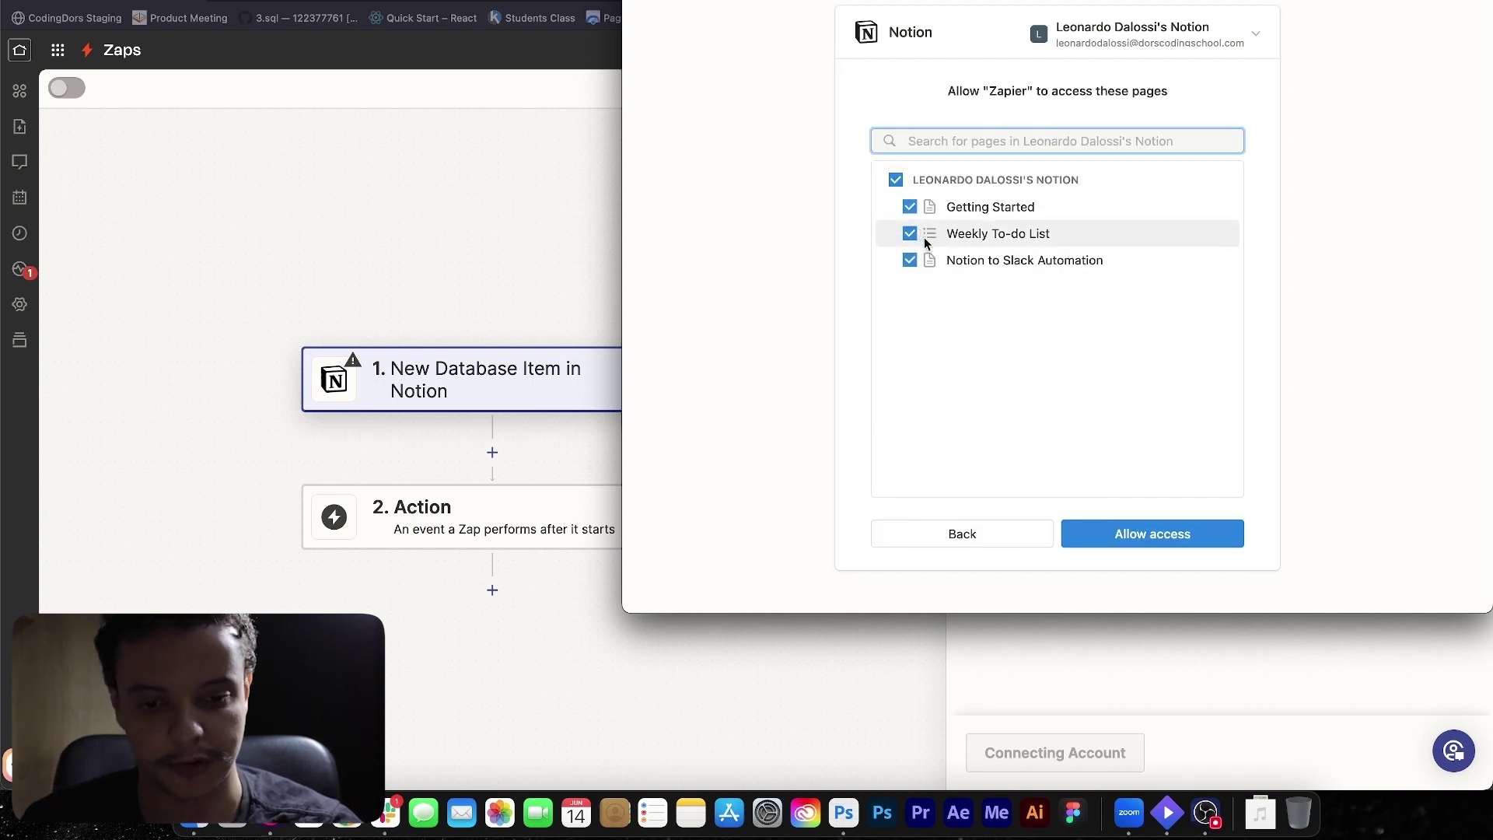
{"action": "left_click", "coordinate": [1145, 535]}
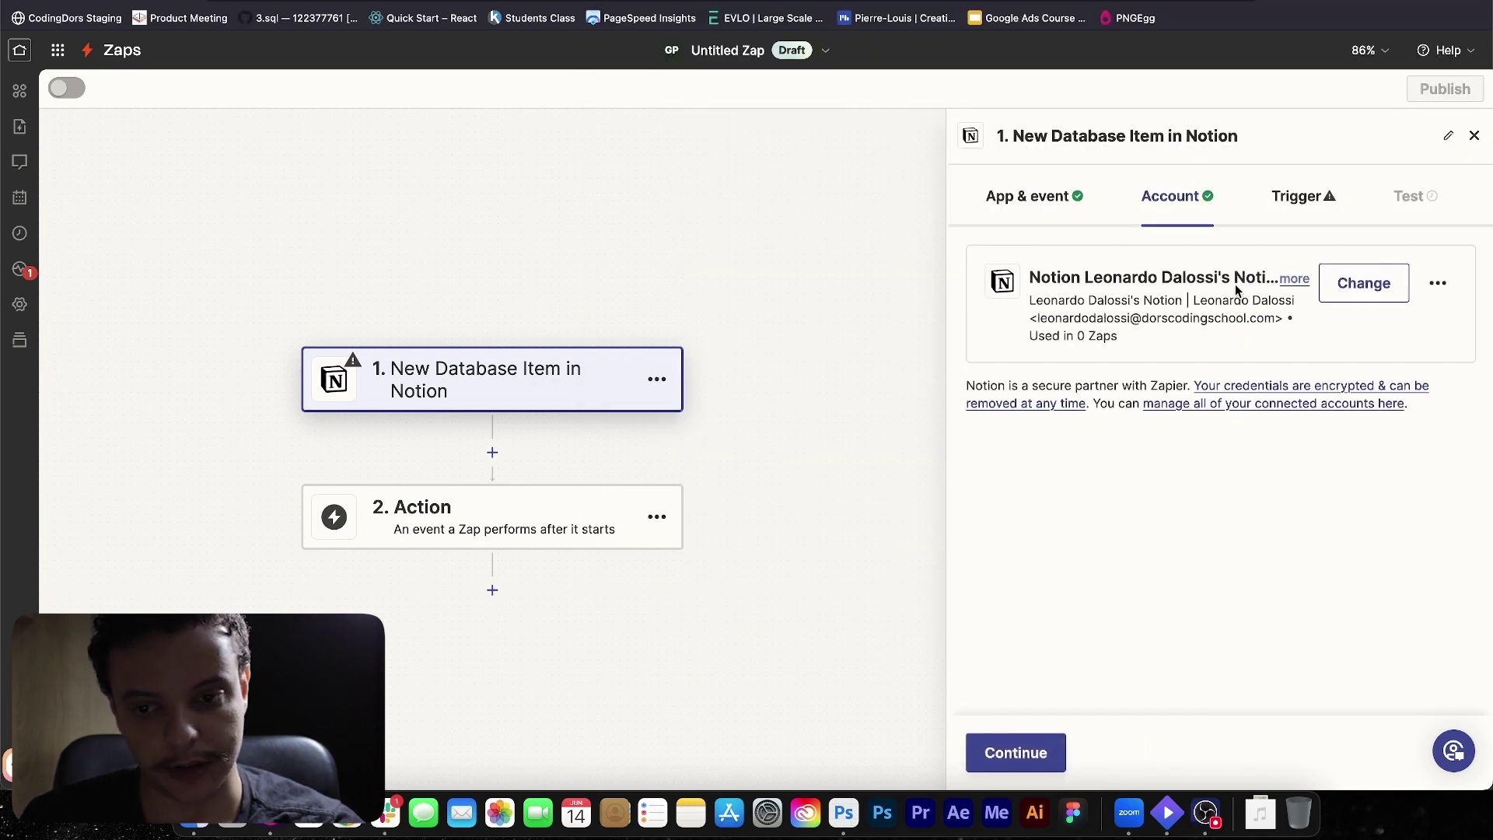
Set the trigger's database to Notion to Slack Automation and test the trigger
{"action": "key", "text": "ctrl+Tab"}
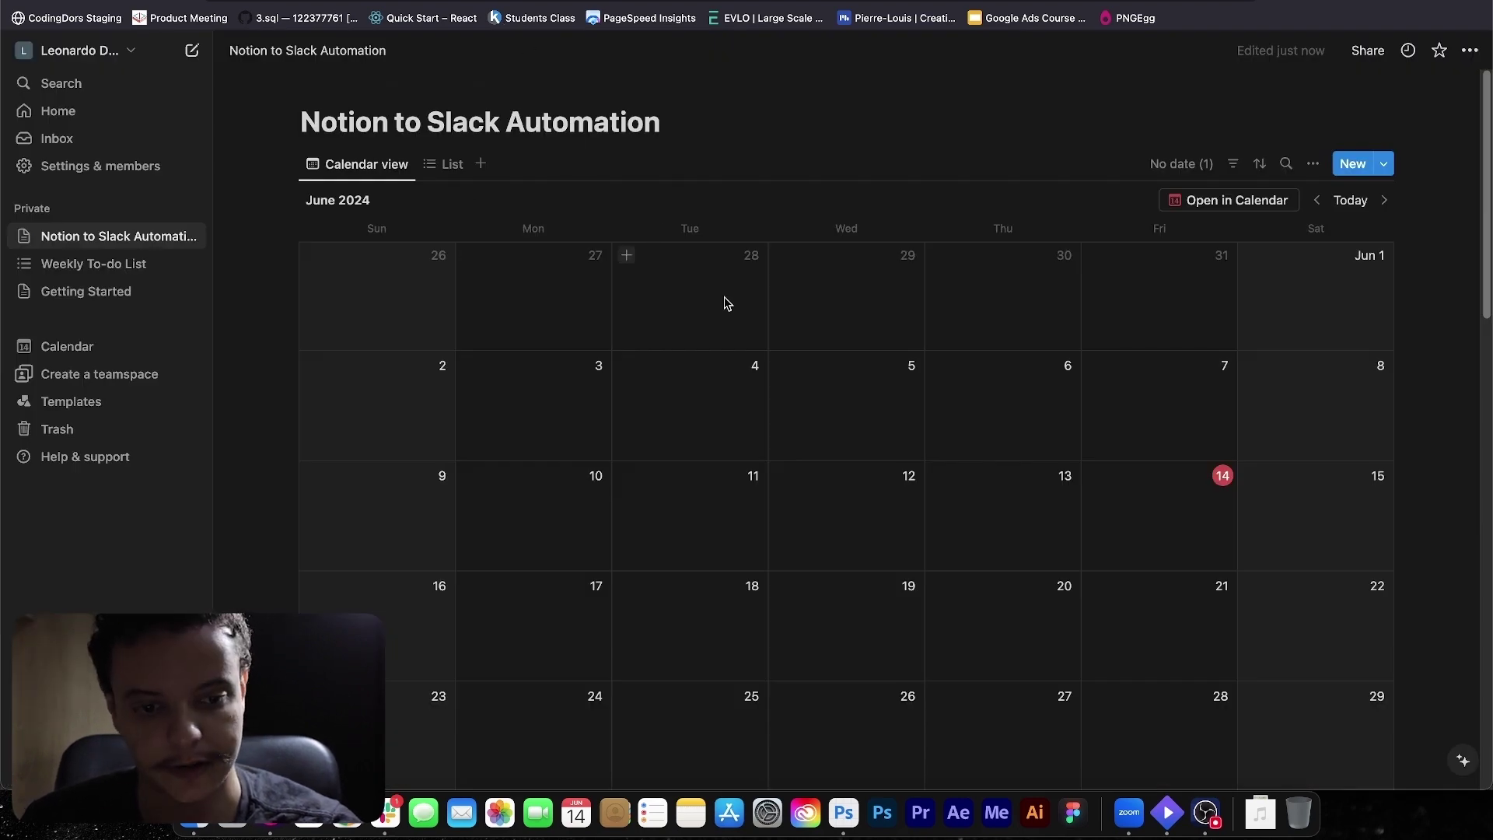
{"action": "key", "text": "ctrl+shift+Tab"}
{"action": "left_click", "coordinate": [1343, 200]}
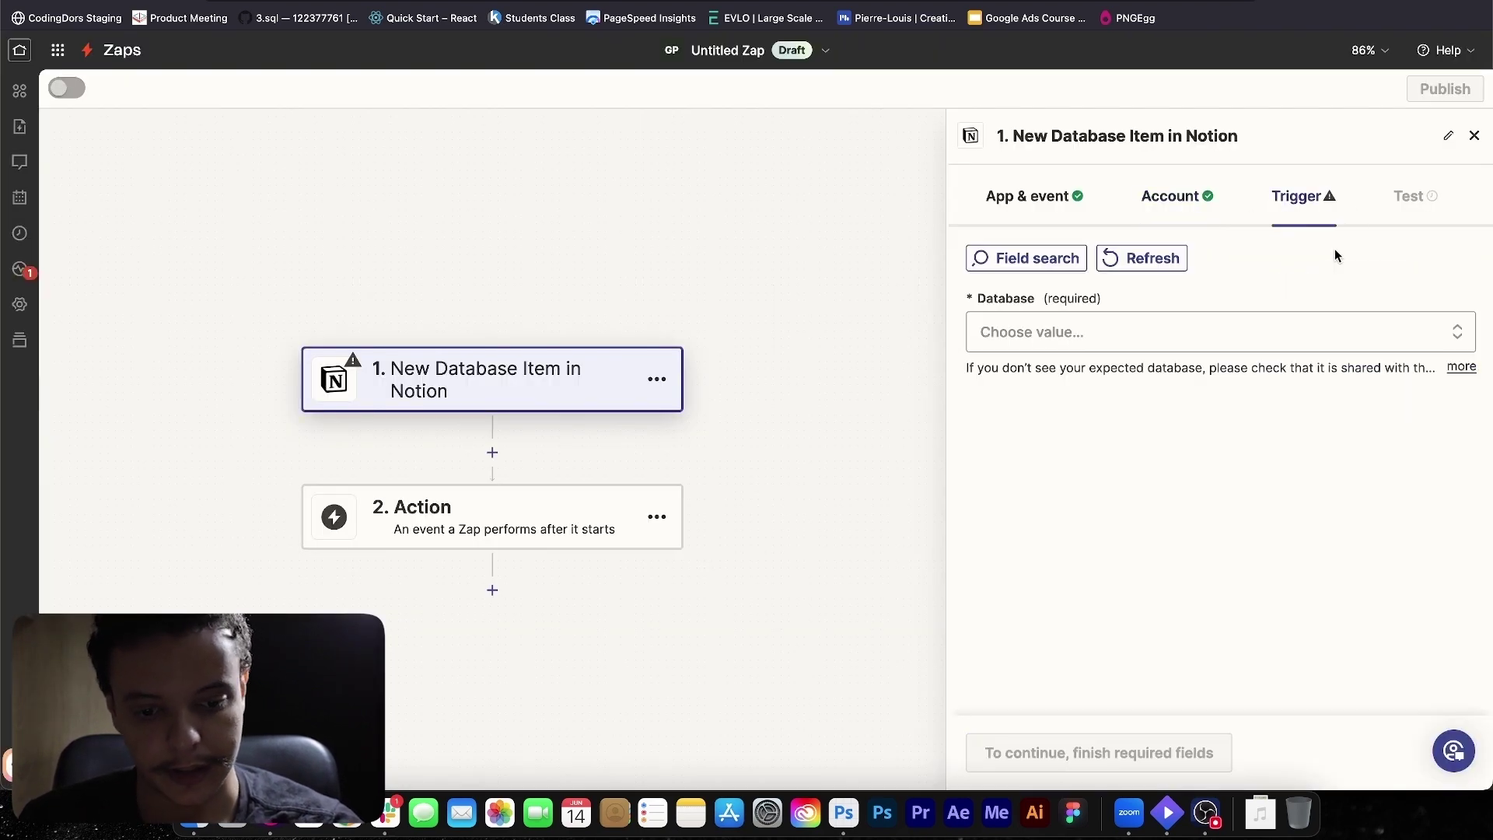
{"action": "left_click", "coordinate": [1268, 329]}
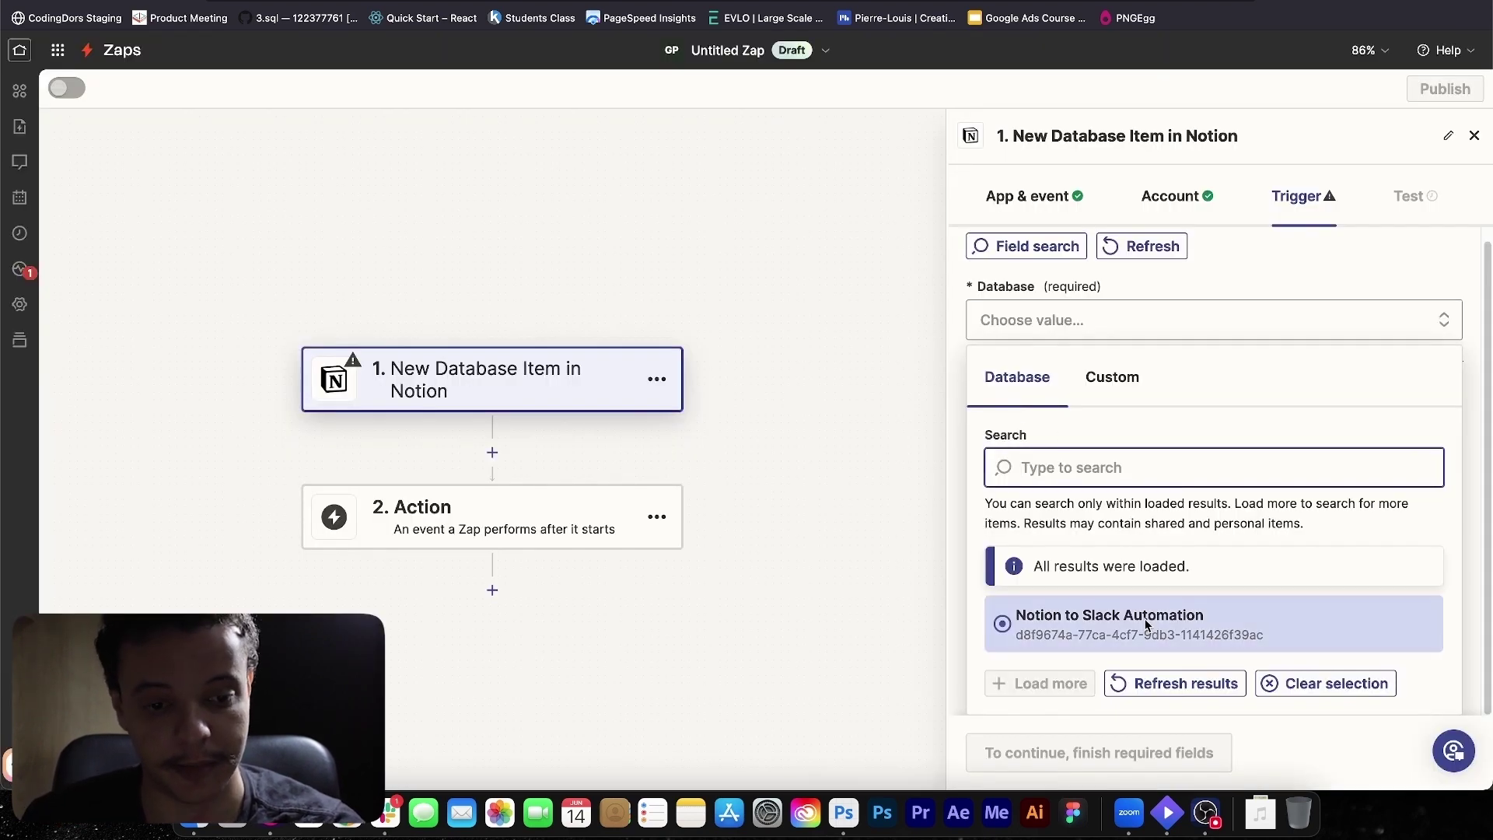
{"action": "left_click", "coordinate": [1146, 617]}
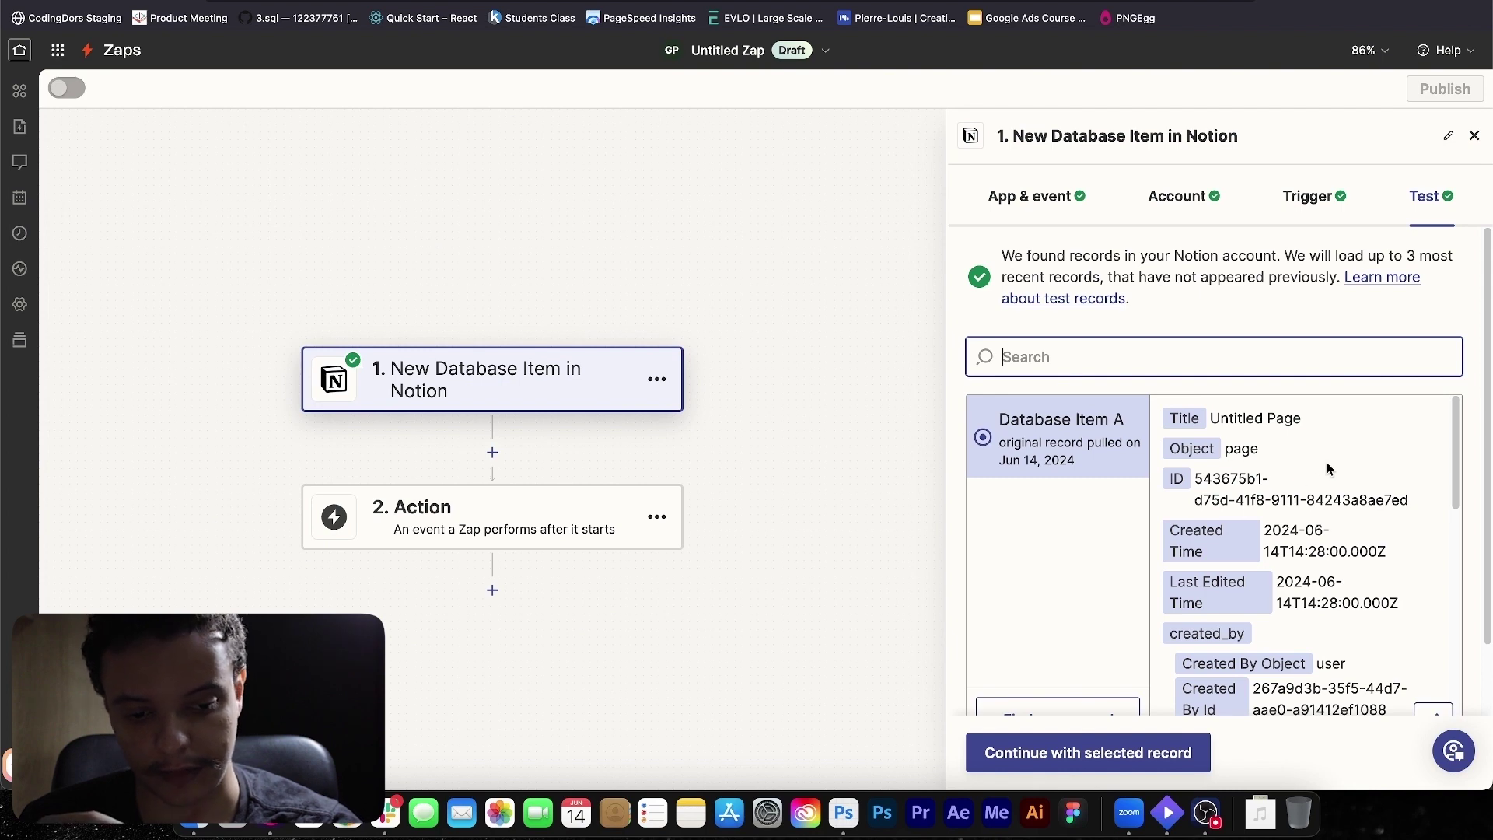
{"action": "left_click_drag", "start_coordinate": [1452, 452], "coordinate": [1447, 412]}
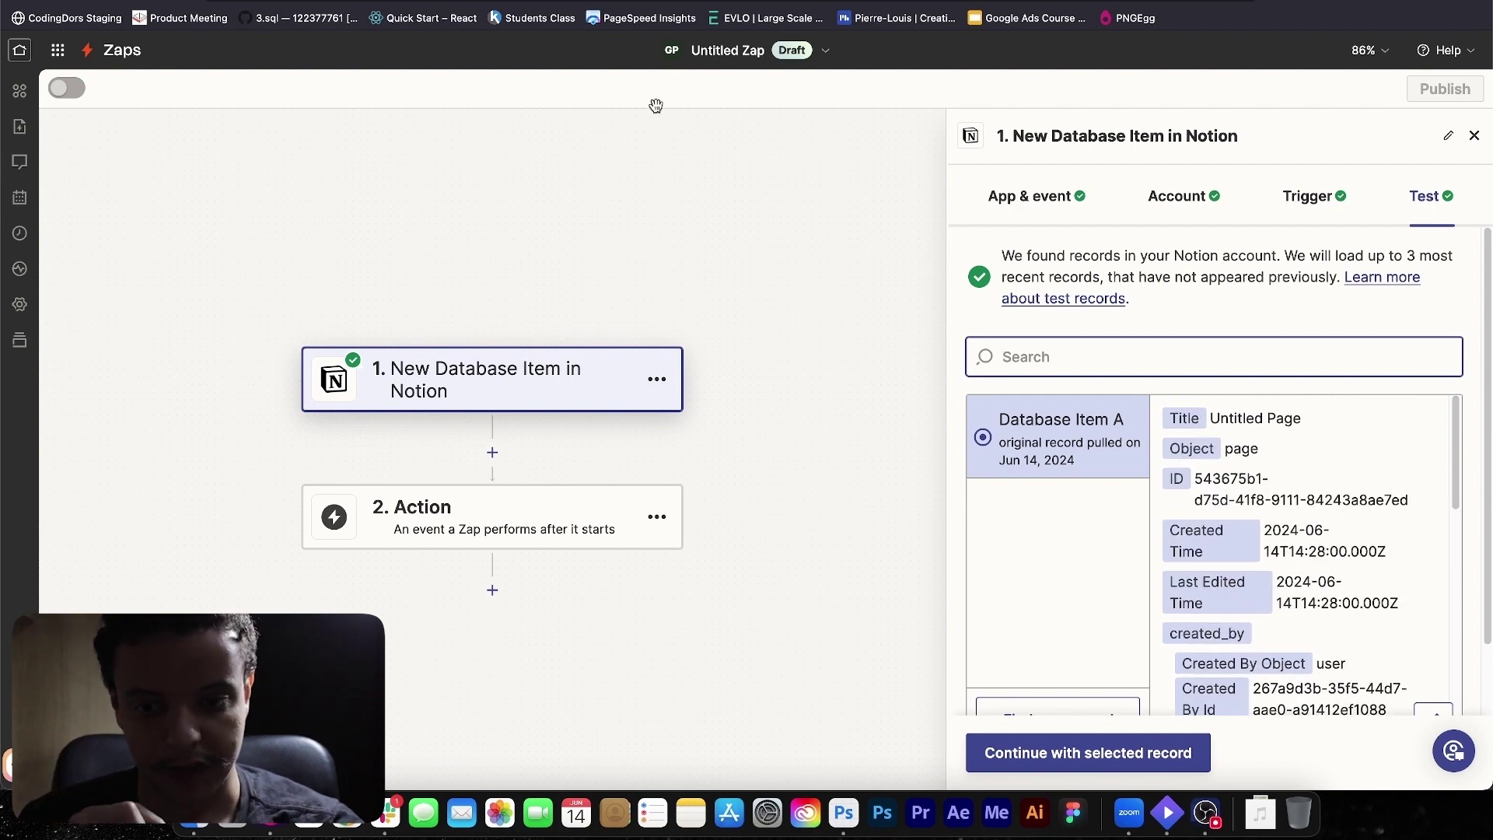
In Notion, add a database item titled "Test" dated June 14, 2024, with the tag Automation
{"action": "left_click", "coordinate": [528, 16]}
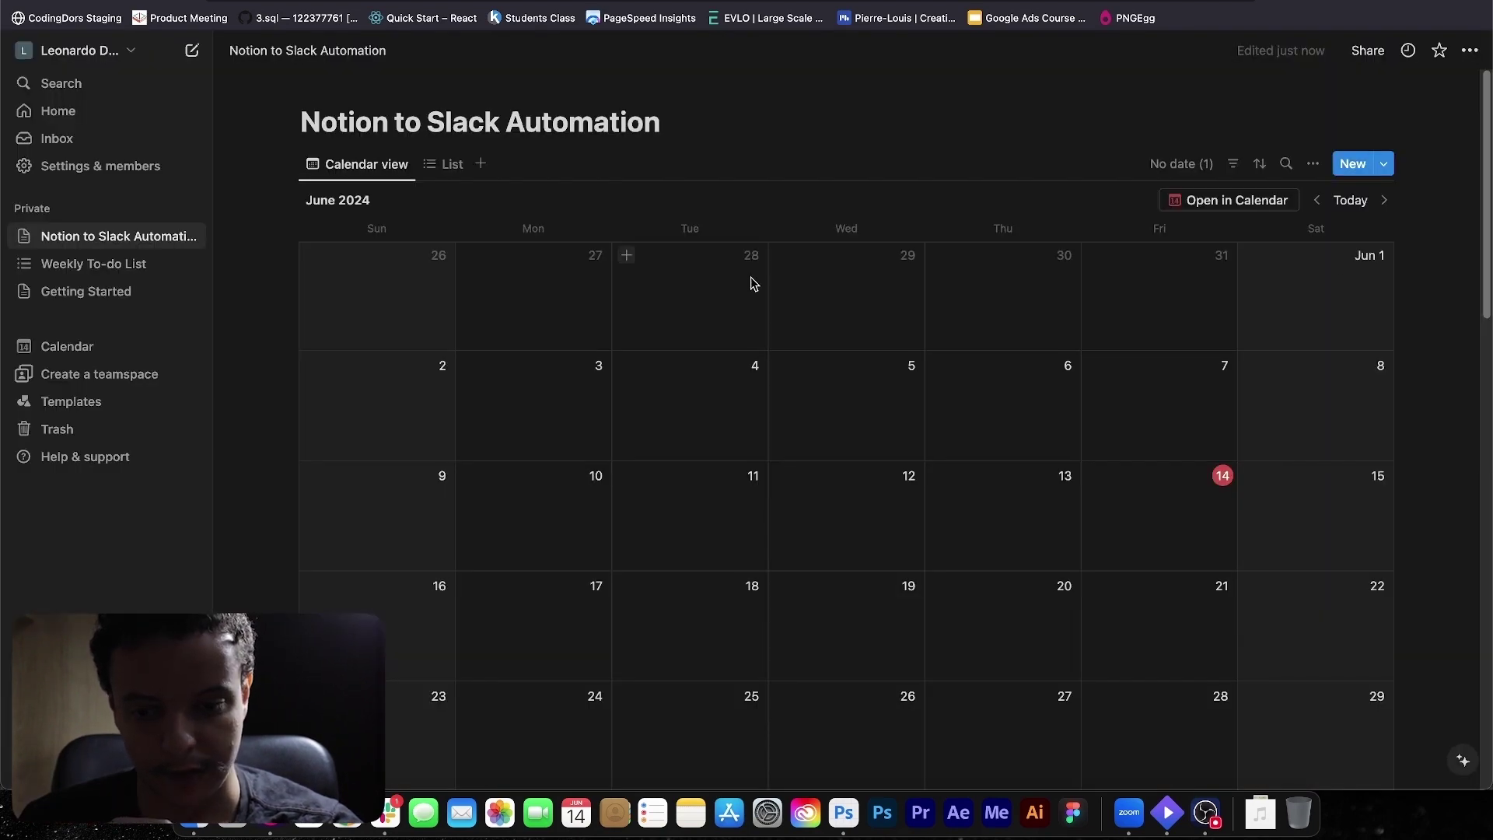
{"action": "left_click", "coordinate": [1355, 163]}
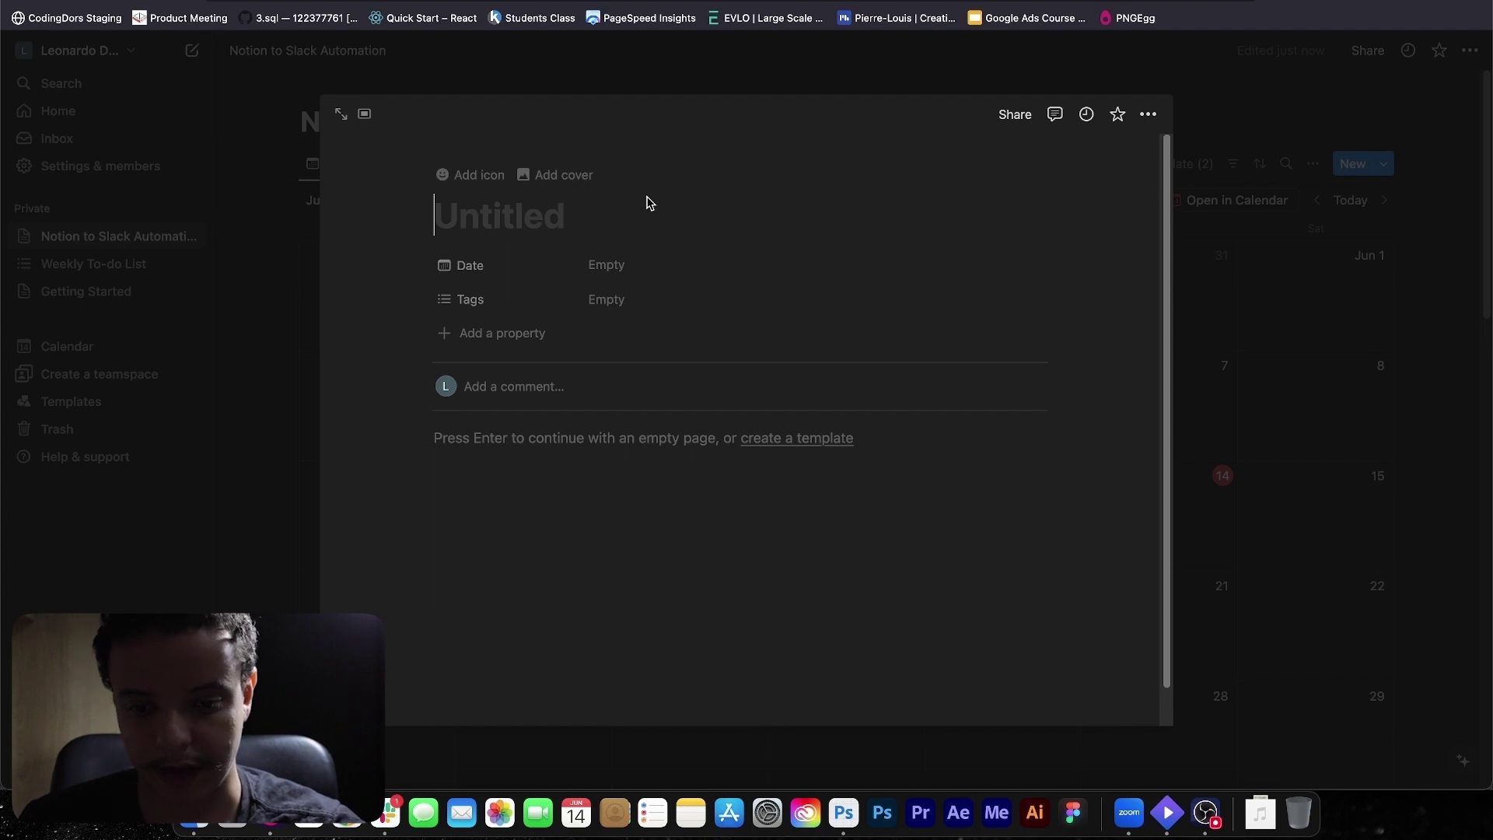
{"action": "type", "text": "Test"}
{"action": "left_click", "coordinate": [668, 265]}
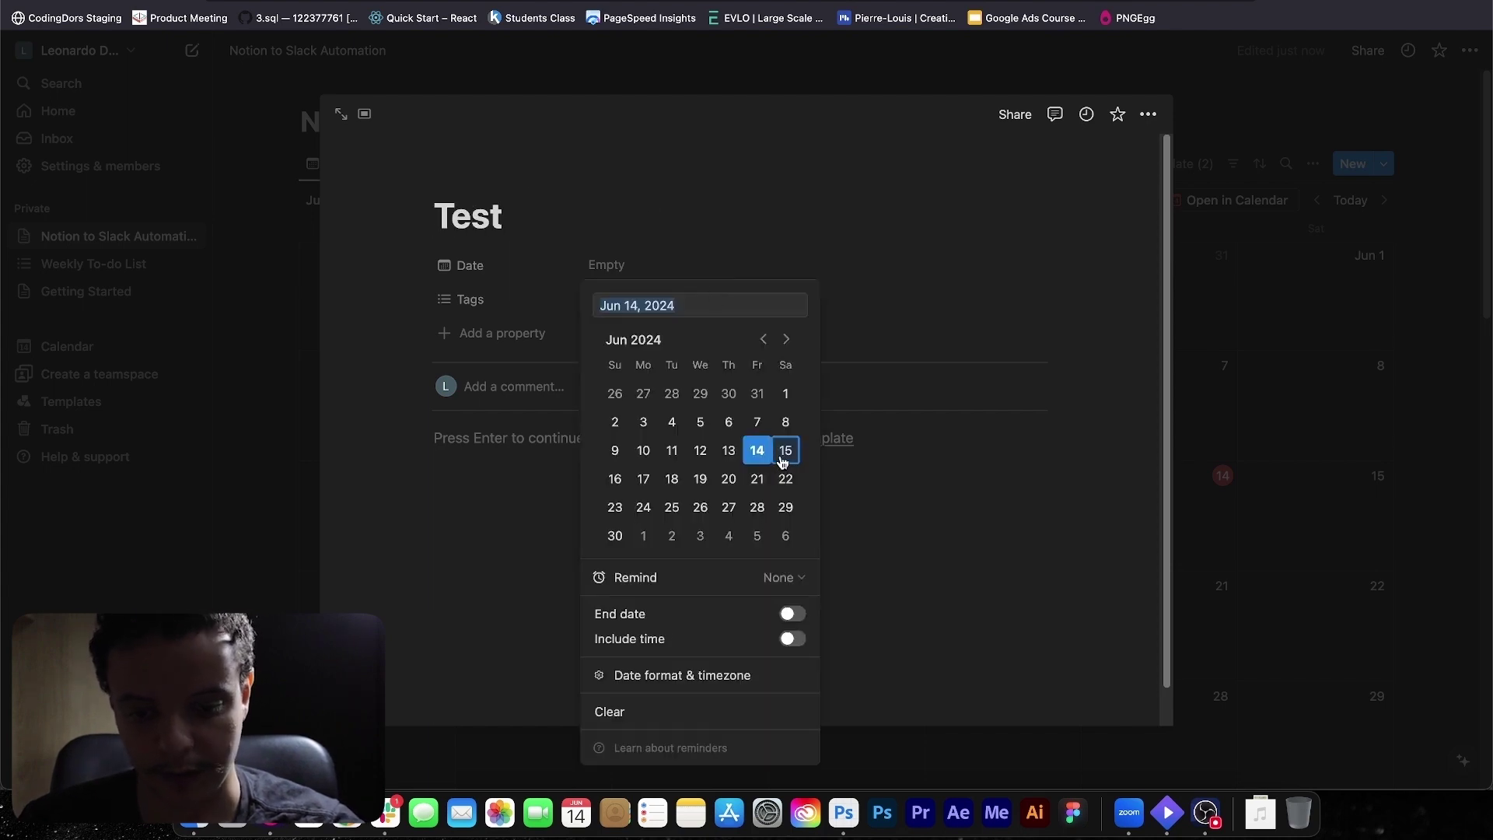
{"action": "left_click", "coordinate": [653, 304]}
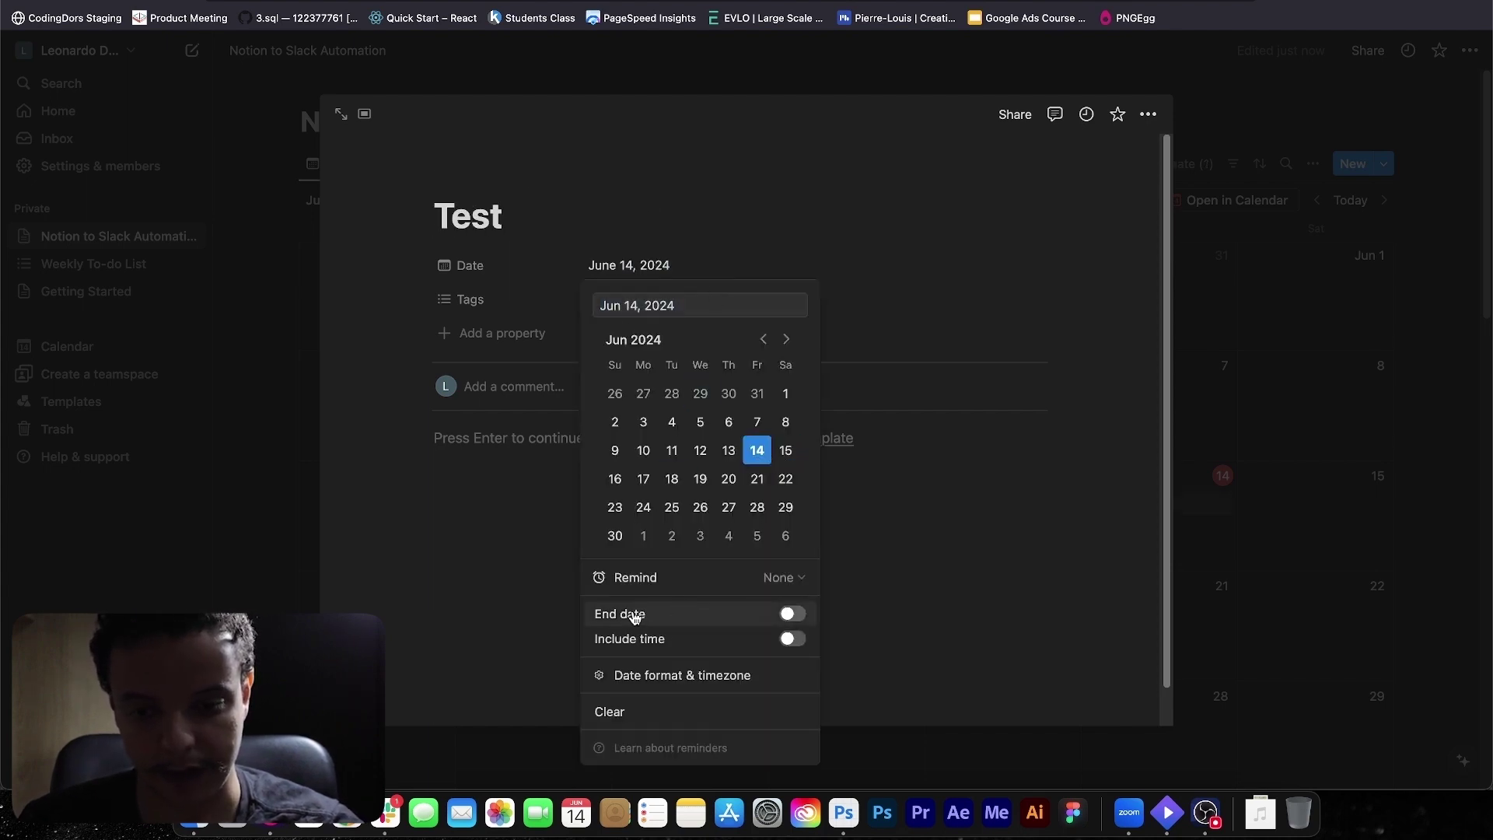
{"action": "left_click", "coordinate": [614, 273]}
{"action": "left_click", "coordinate": [638, 301]}
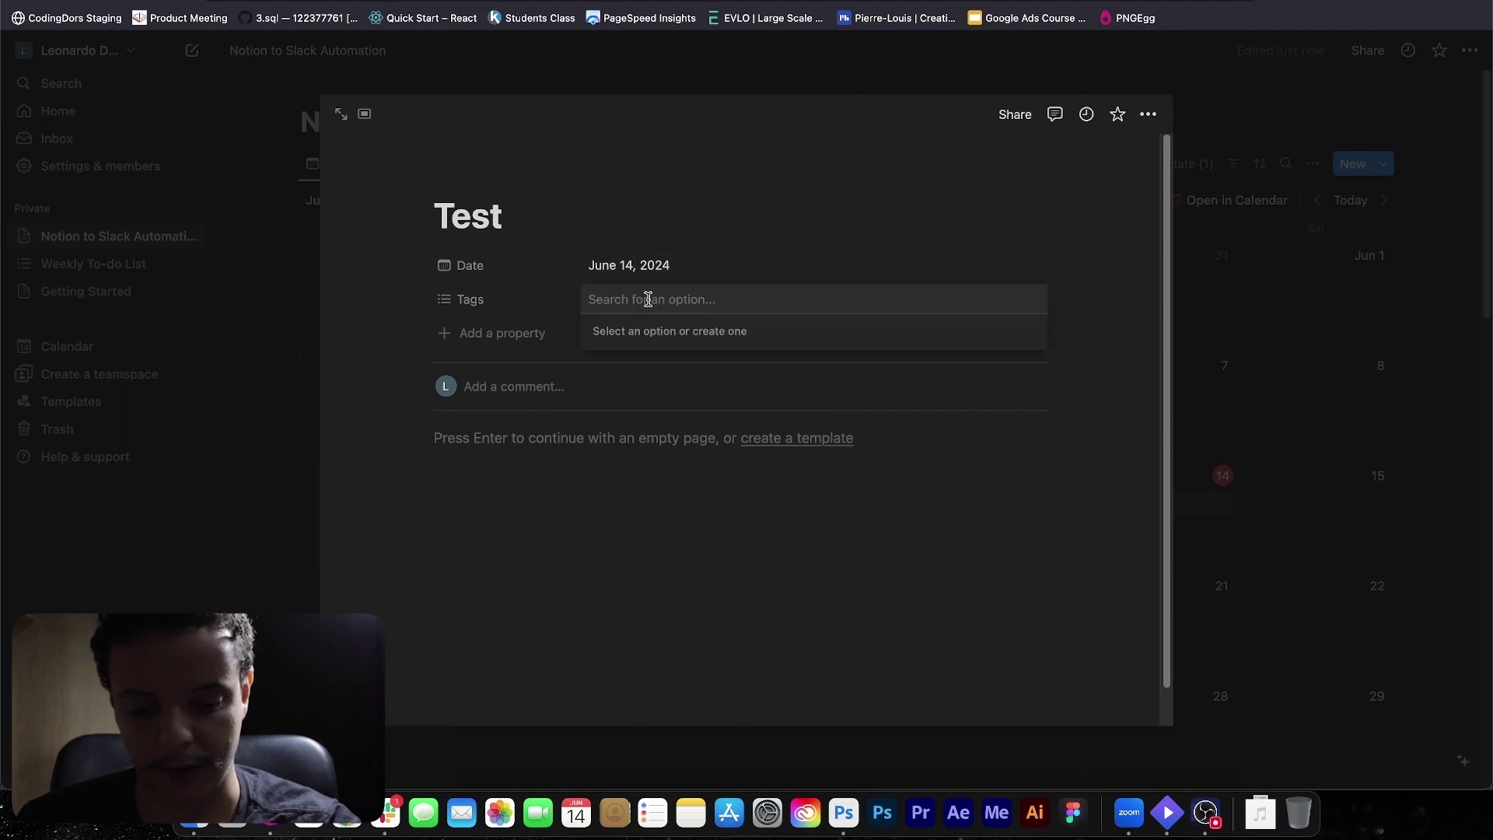
{"action": "left_click", "coordinate": [1335, 283]}
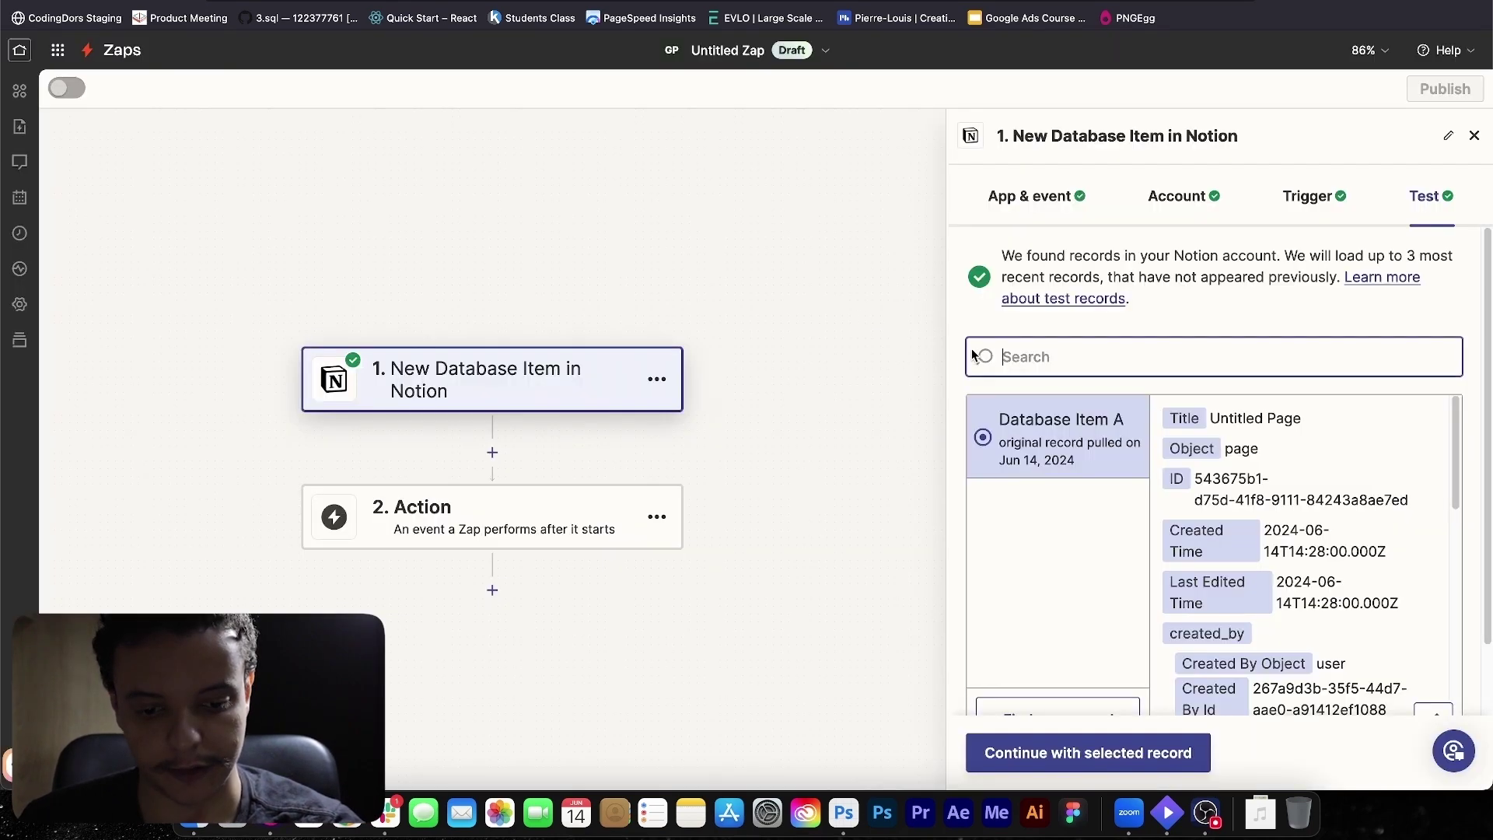
In Zapier, find new test records for the trigger, select Database Item B and check its properties
{"action": "scroll", "coordinate": [1244, 622], "scroll_direction": "down", "scroll_amount": 3}
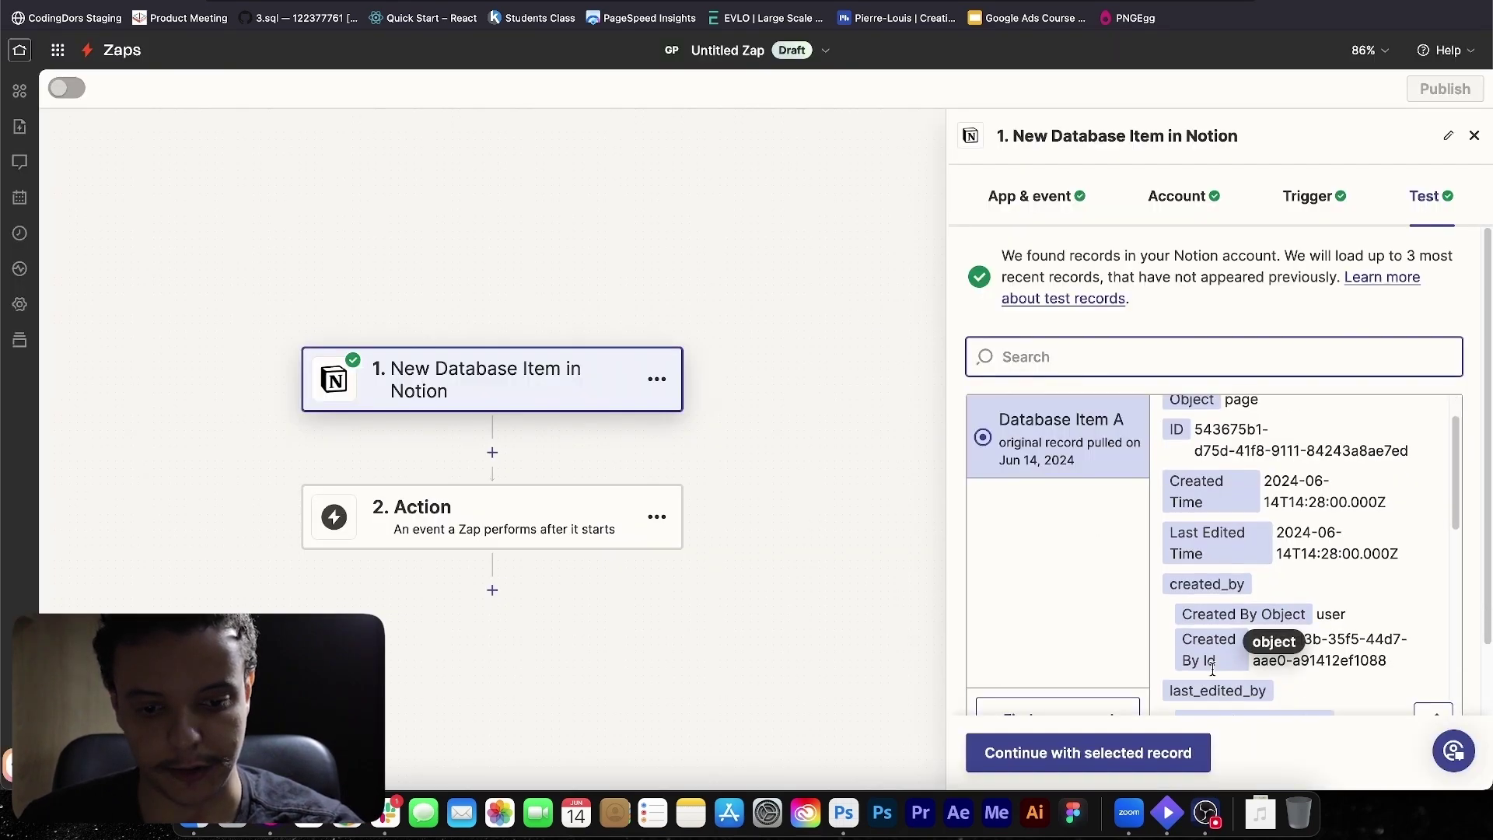
{"action": "left_click", "coordinate": [1062, 665]}
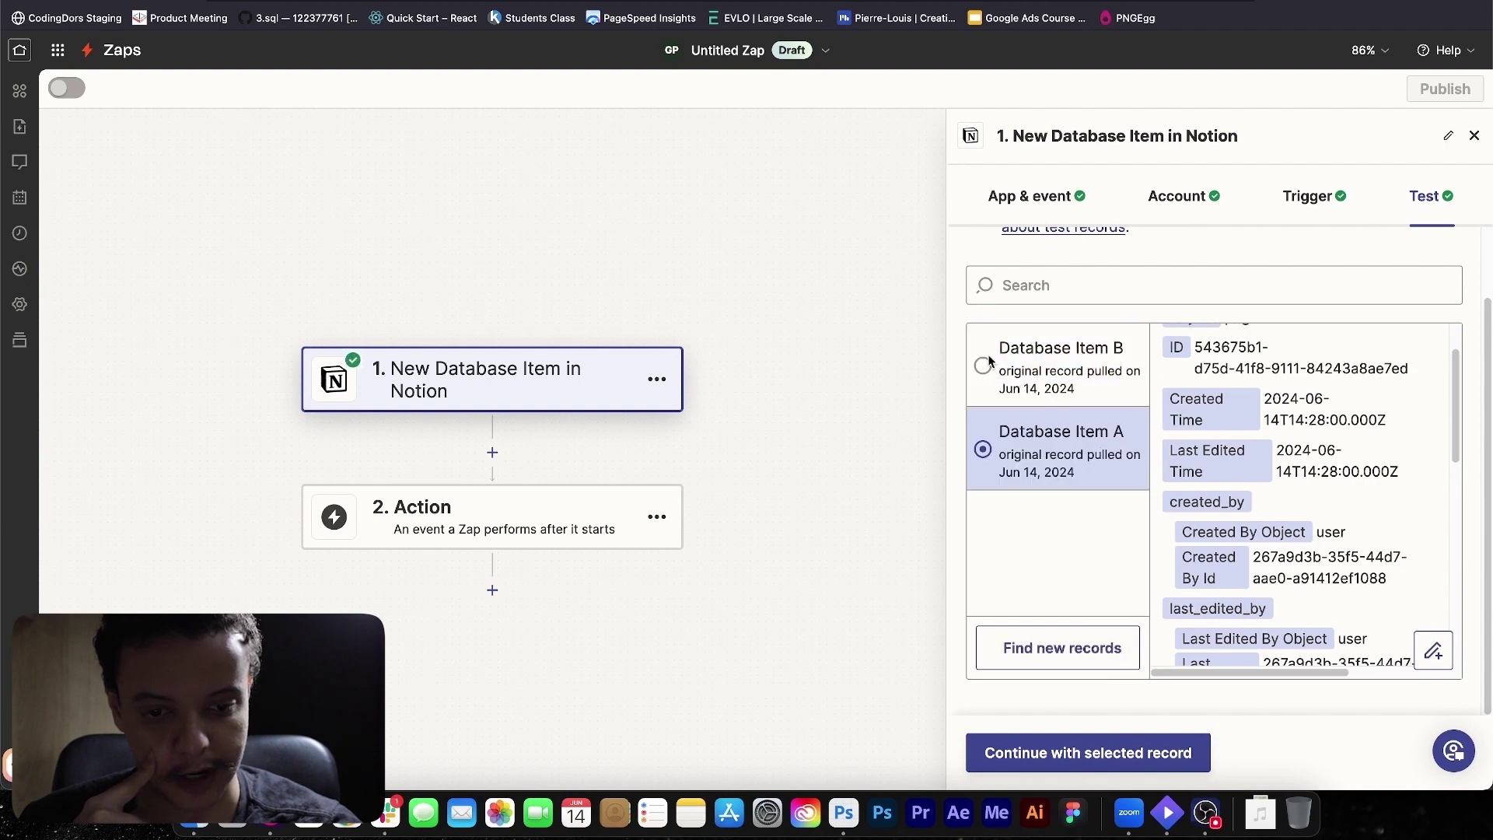
{"action": "left_click", "coordinate": [1098, 358]}
{"action": "scroll", "coordinate": [1384, 414], "scroll_direction": "up", "scroll_amount": 1}
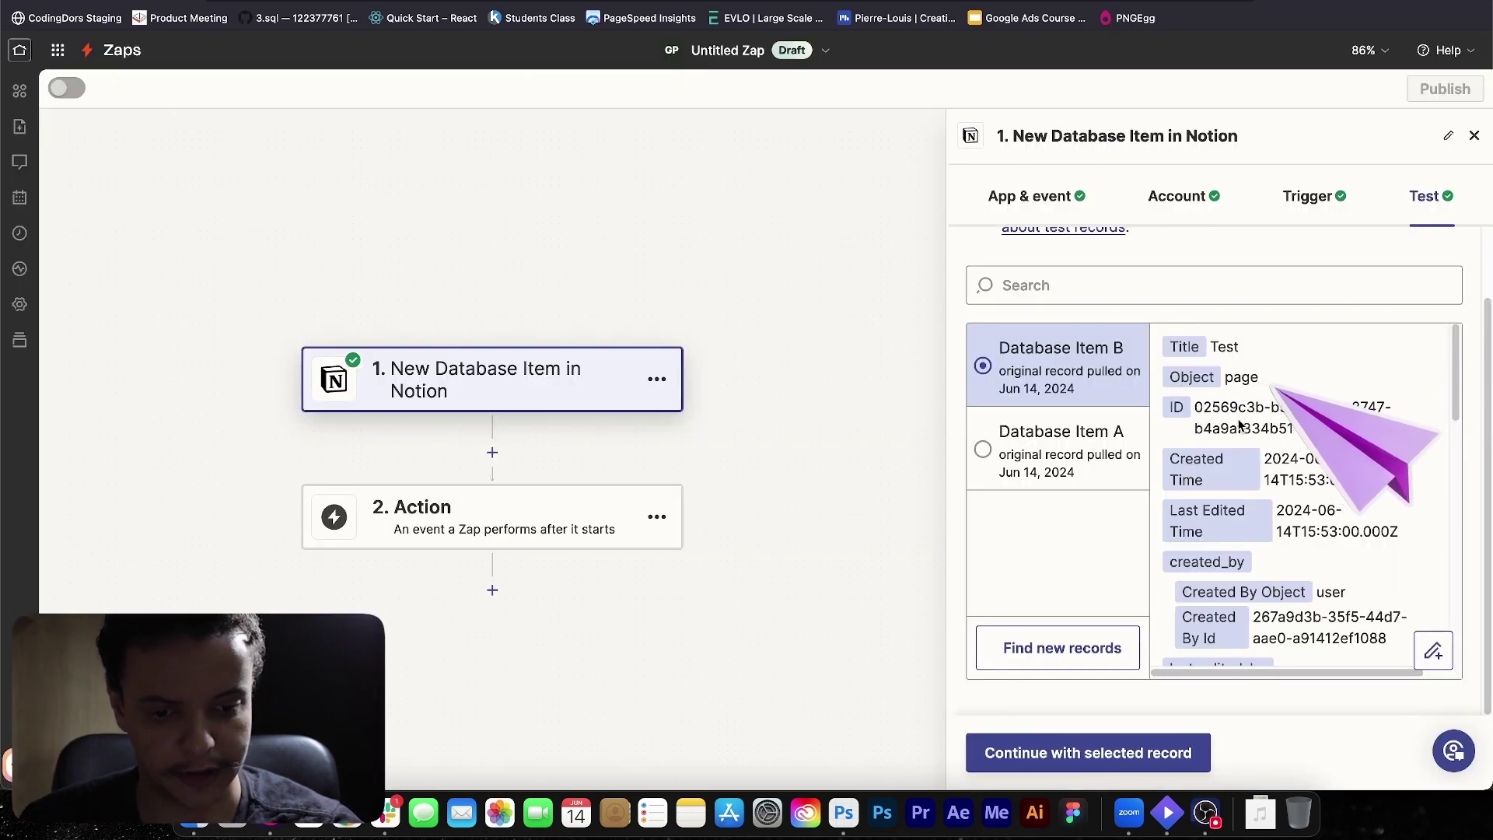
{"action": "scroll", "coordinate": [1445, 431], "scroll_direction": "down", "scroll_amount": 4}
{"action": "scroll", "coordinate": [1444, 440], "scroll_direction": "down", "scroll_amount": 6}
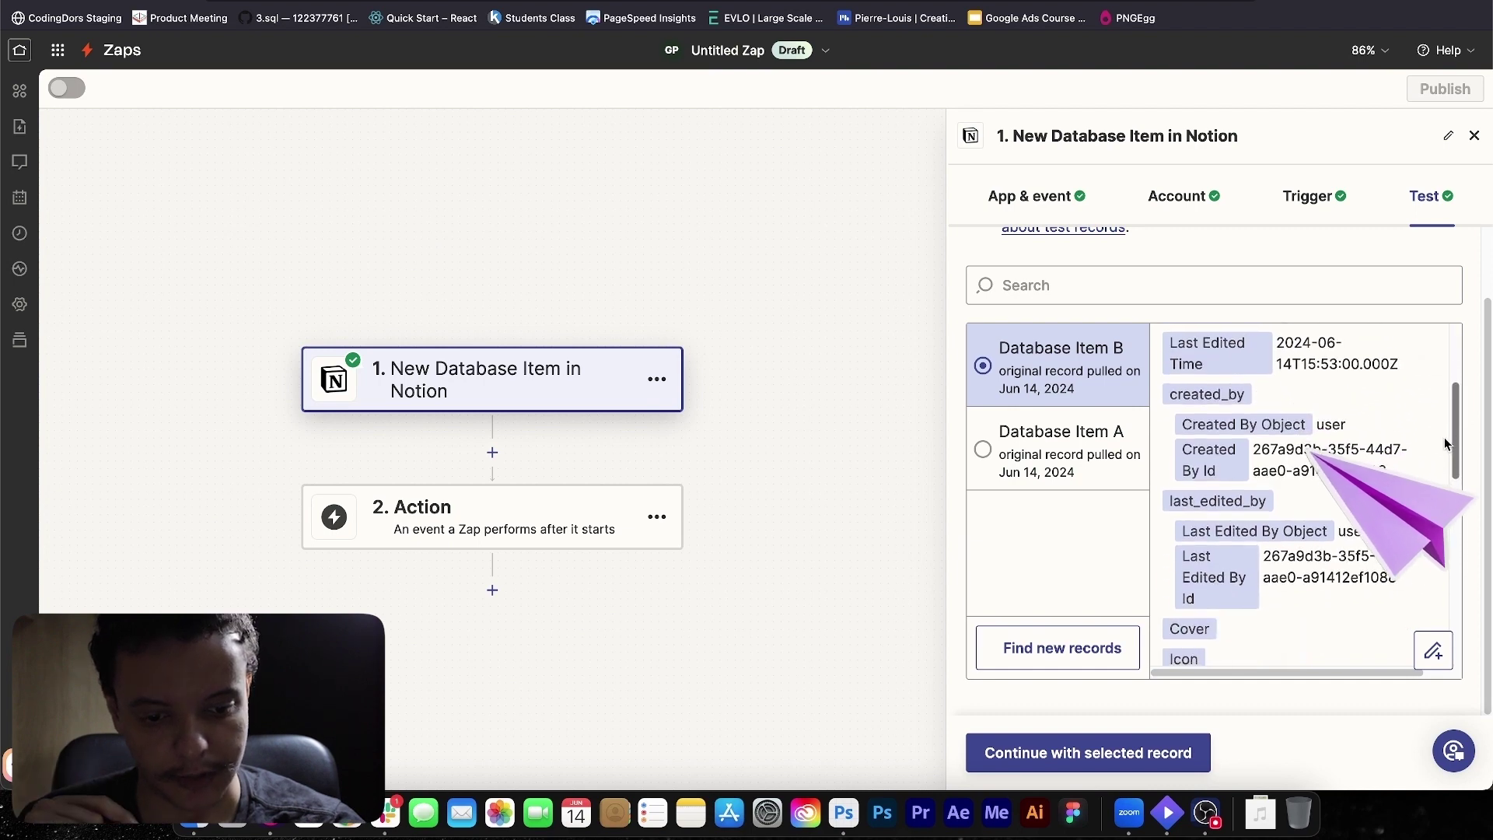
{"action": "scroll", "coordinate": [1343, 499], "scroll_direction": "down", "scroll_amount": 5}
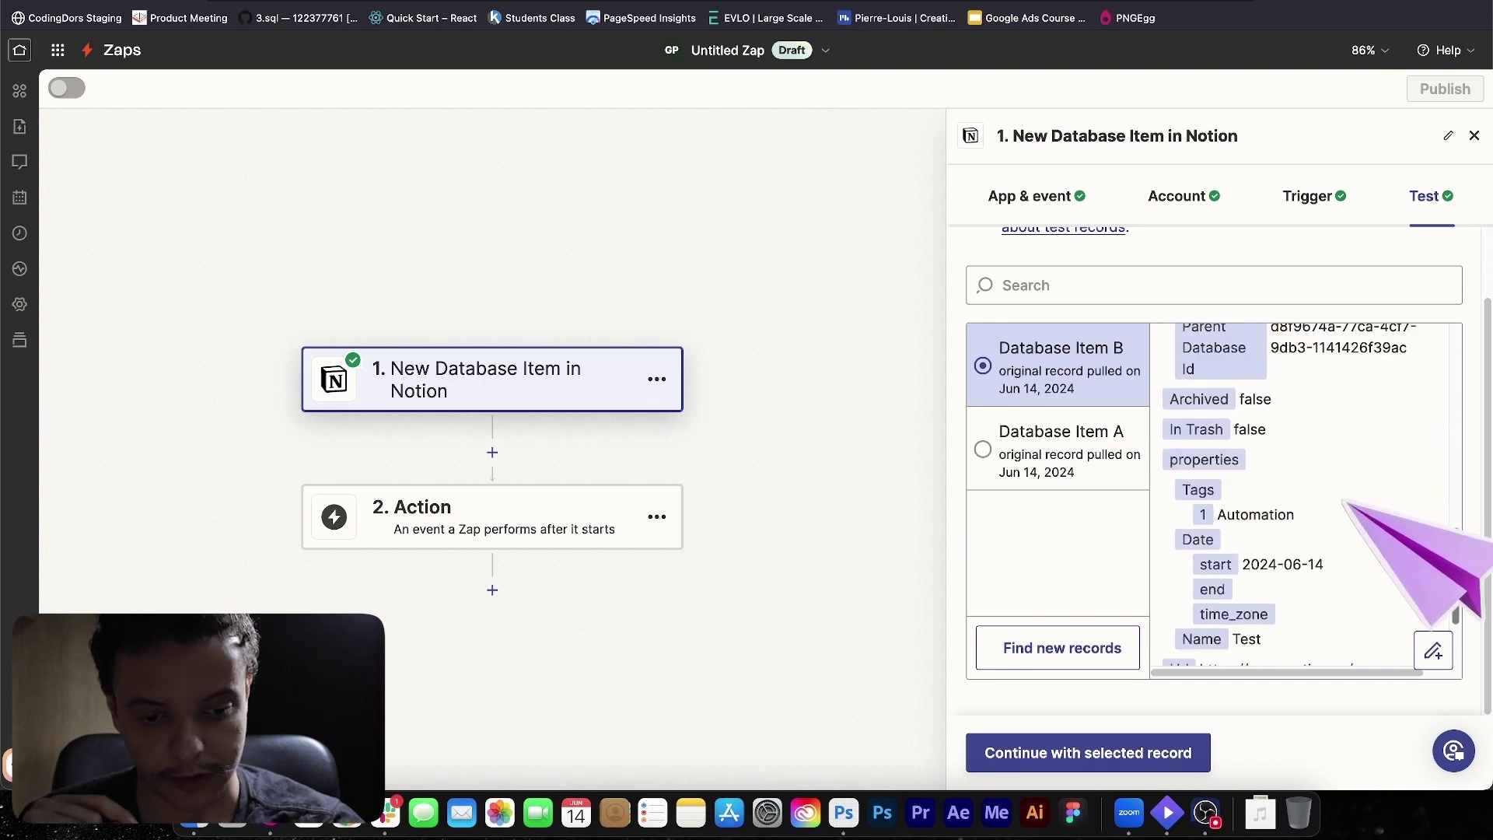
{"action": "scroll", "coordinate": [1349, 509], "scroll_direction": "down", "scroll_amount": 1}
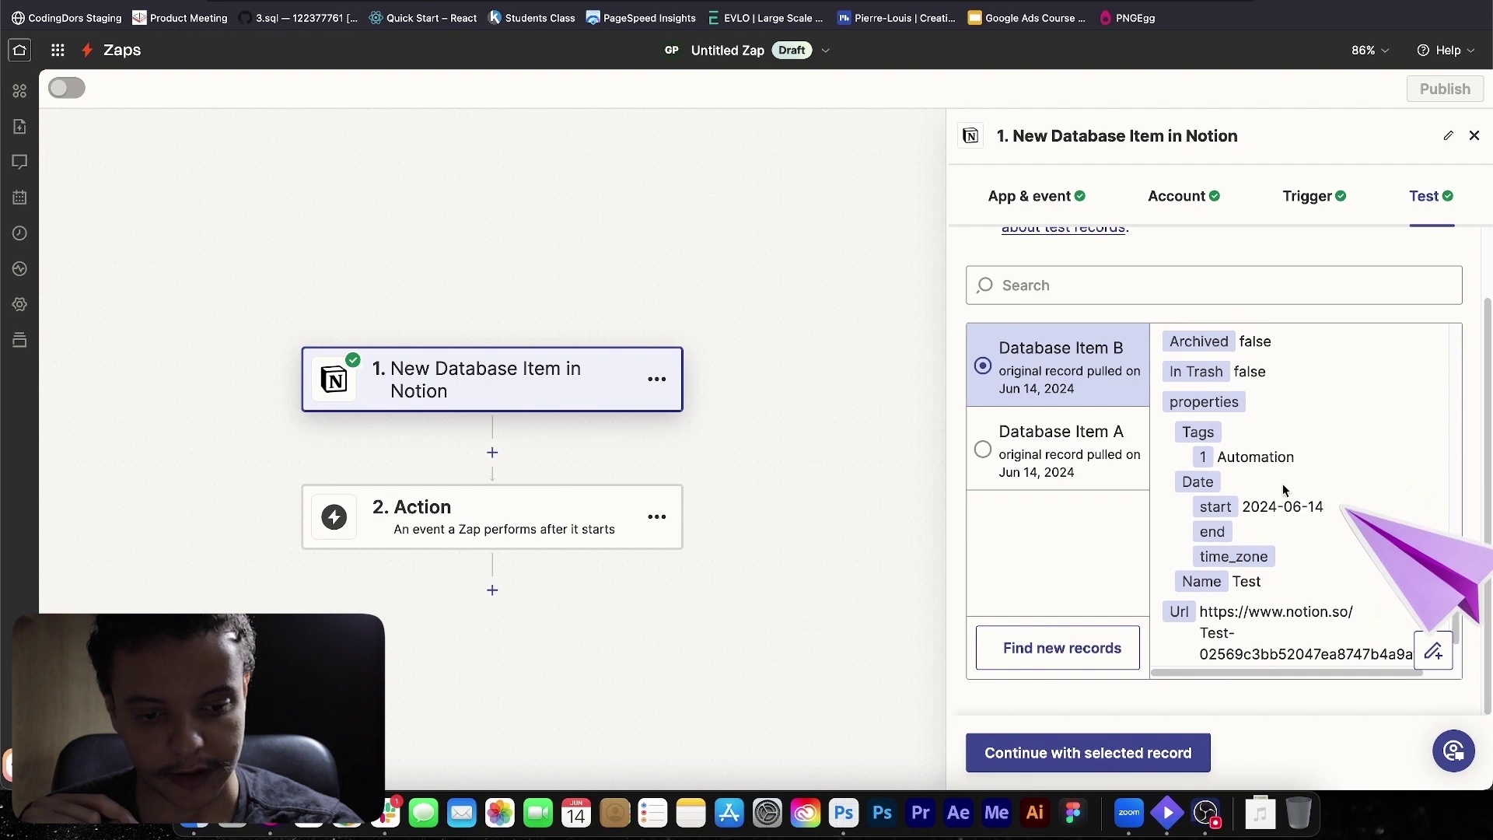
Examine the start date, created time and title of Database Item B, and compare the record with the calendar in Notion
{"action": "left_click_drag", "start_coordinate": [1242, 507], "coordinate": [1327, 507]}
{"action": "left_click", "coordinate": [1341, 532]}
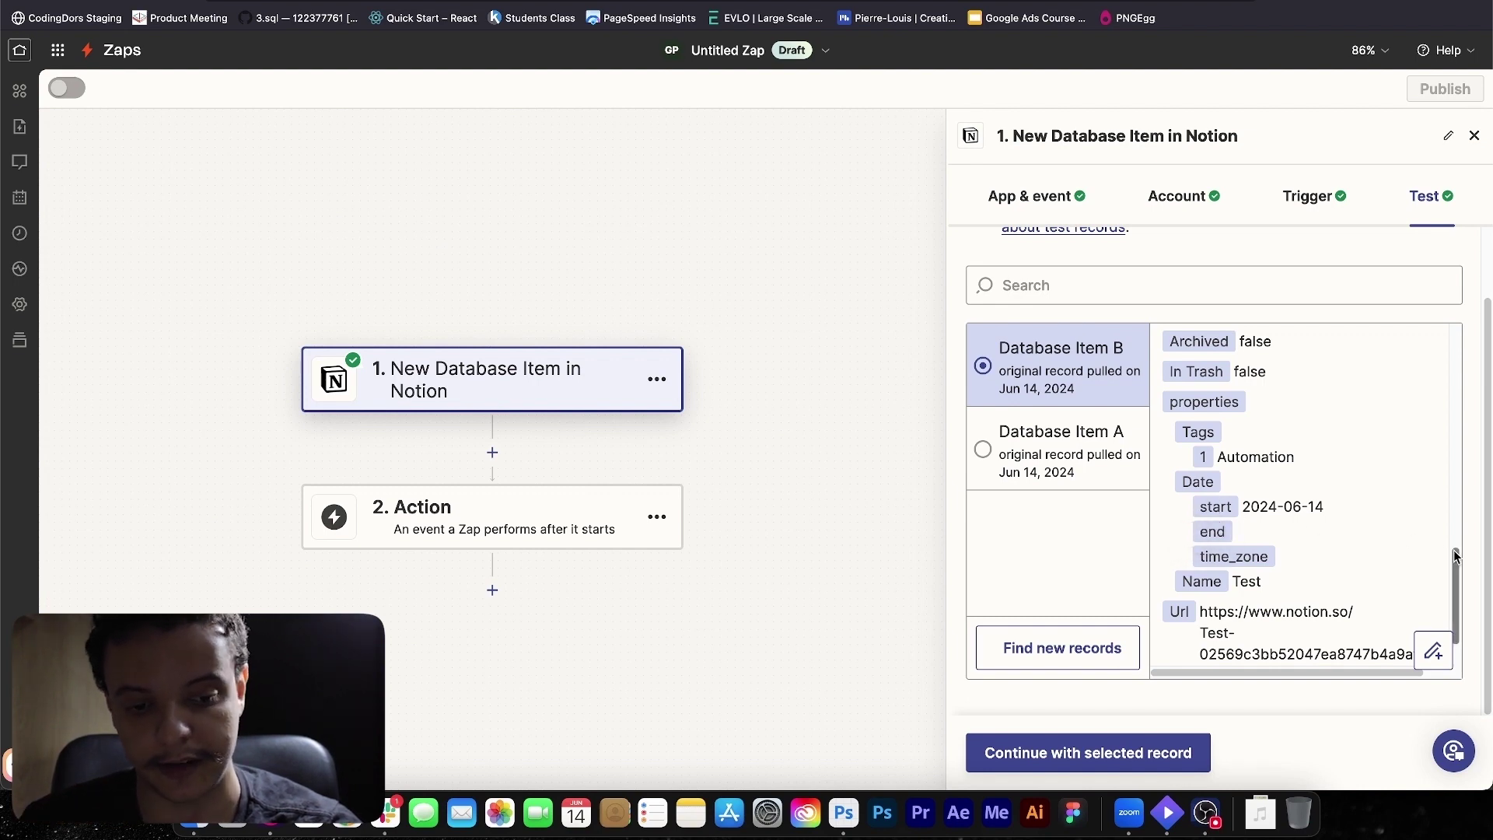
{"action": "left_click_drag", "start_coordinate": [1457, 579], "coordinate": [1439, 372]}
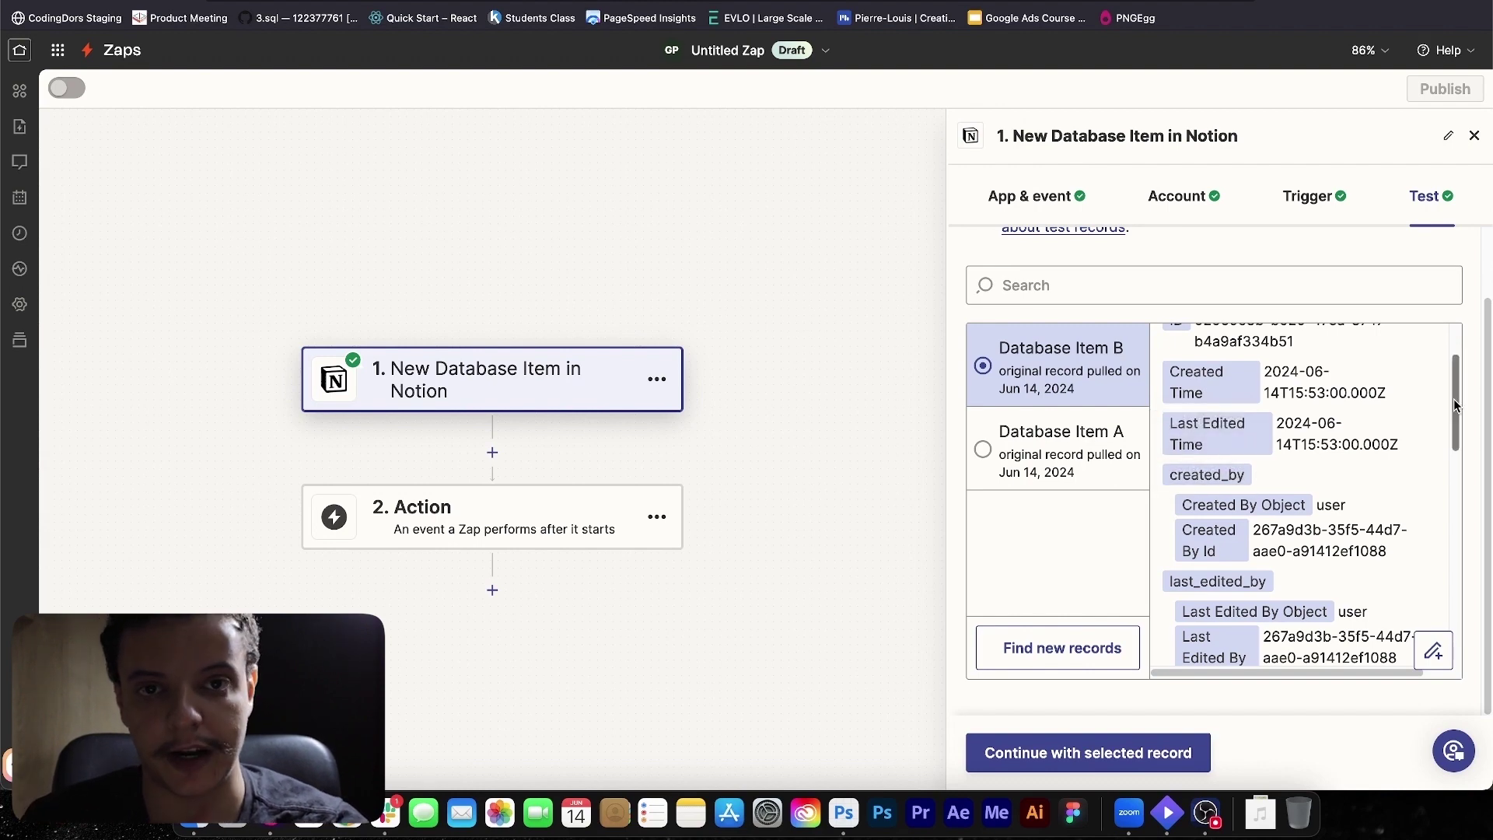
{"action": "left_click_drag", "start_coordinate": [1456, 405], "coordinate": [1425, 395]}
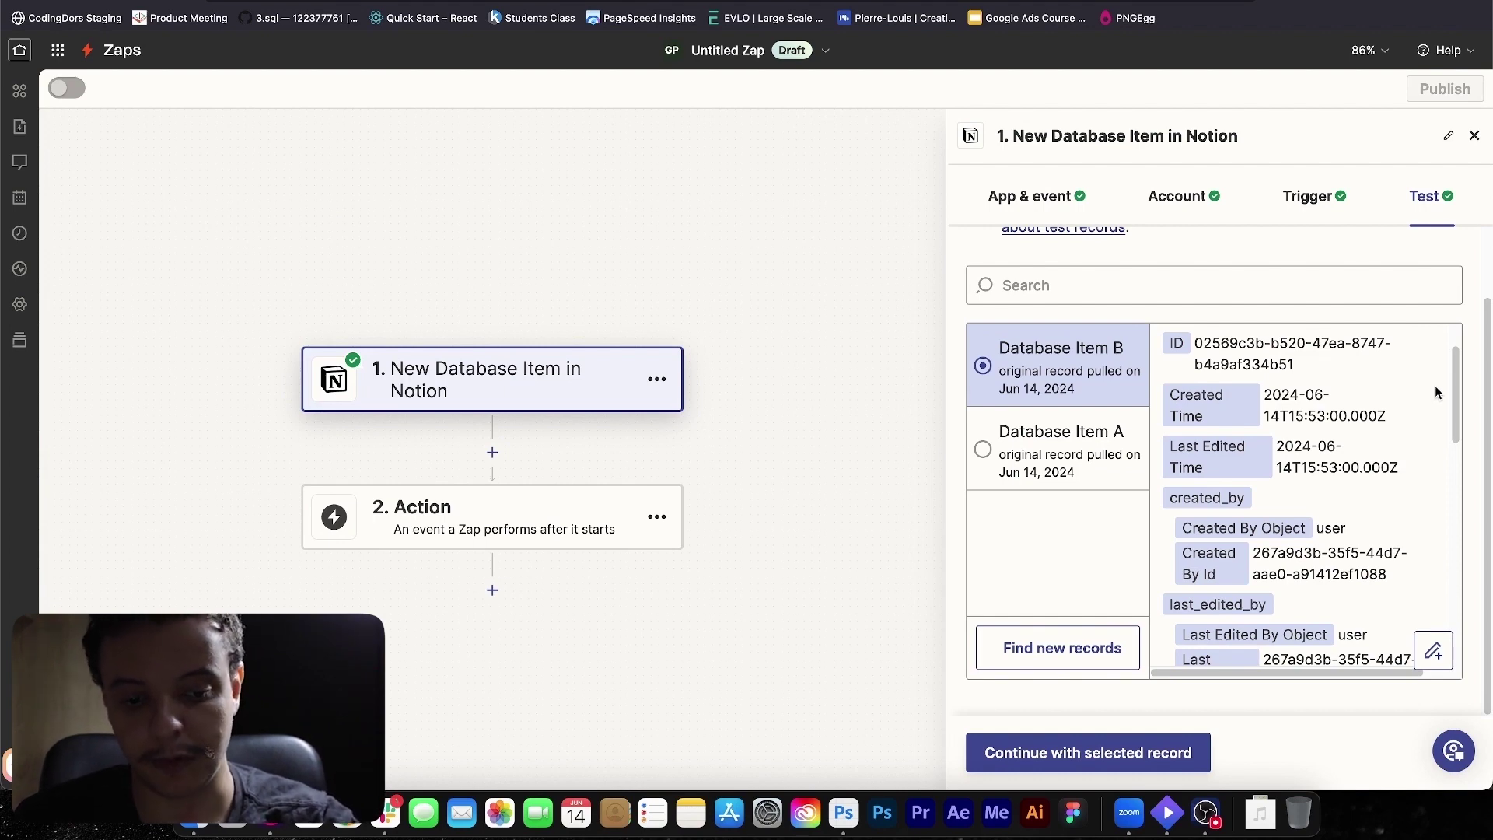
{"action": "left_click_drag", "start_coordinate": [1453, 388], "coordinate": [1440, 607]}
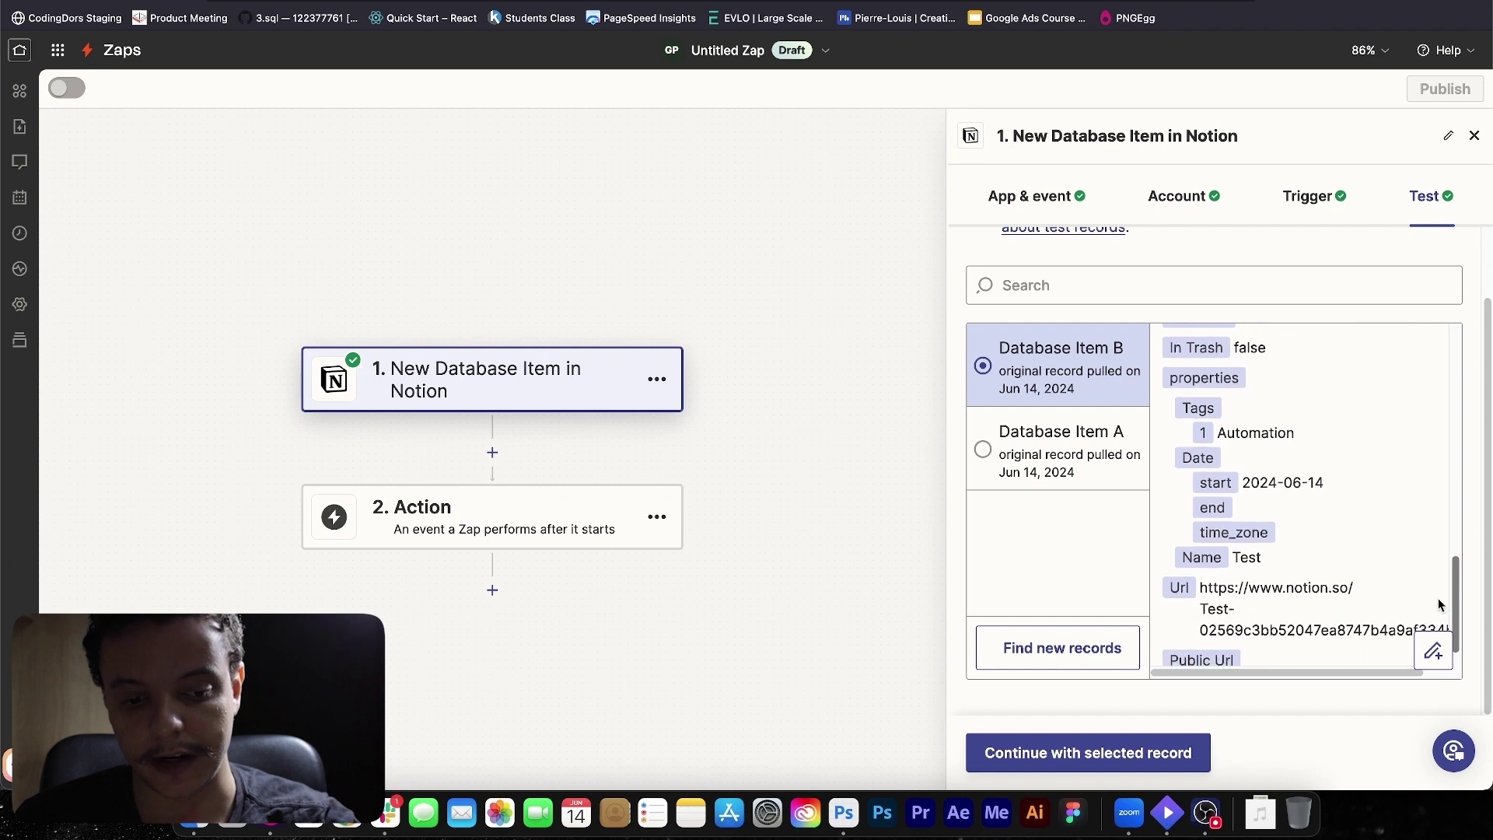
{"action": "double_click", "coordinate": [1242, 482]}
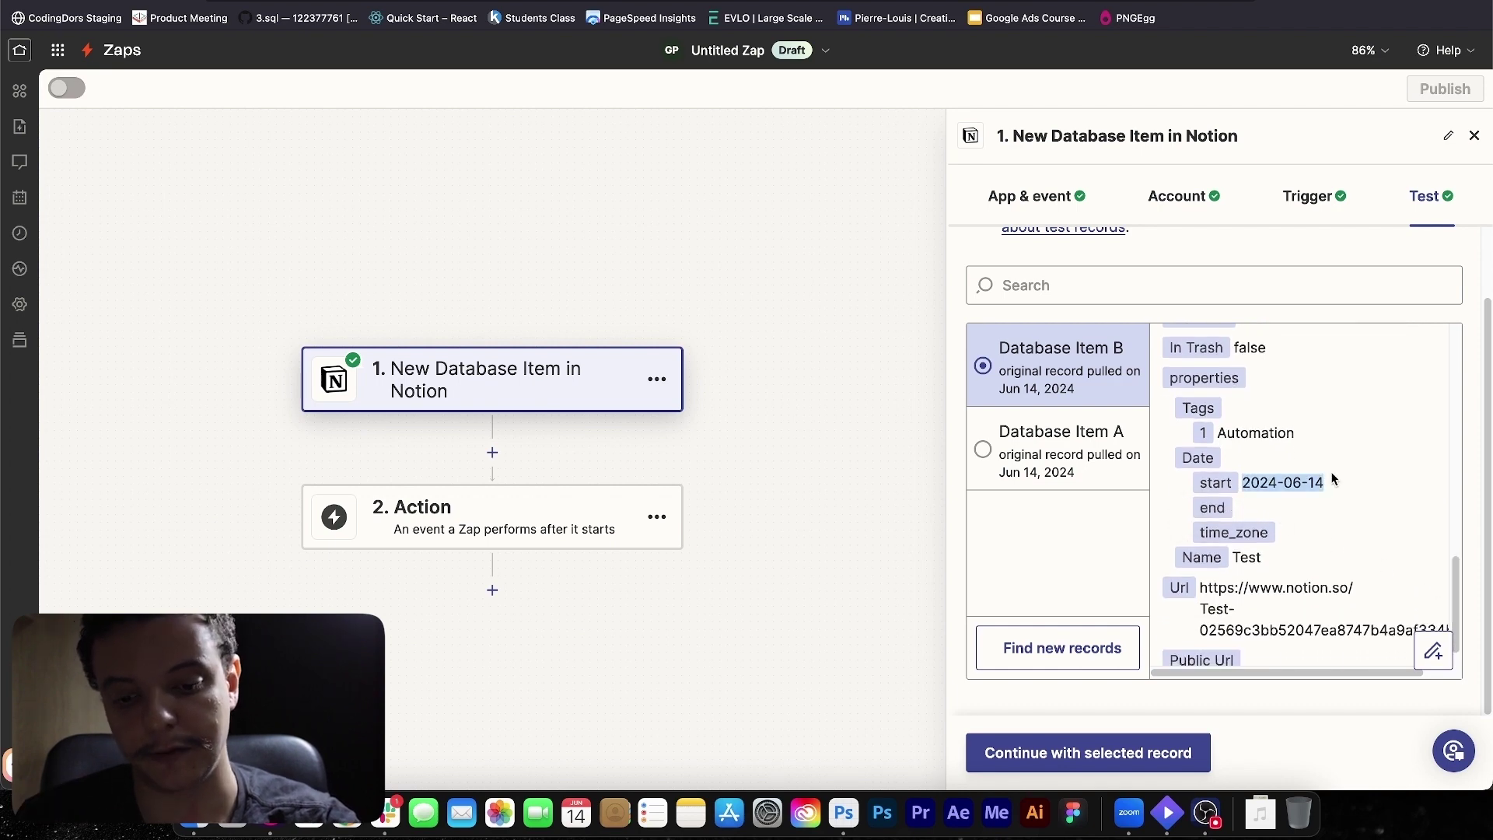
{"action": "left_click", "coordinate": [1243, 482]}
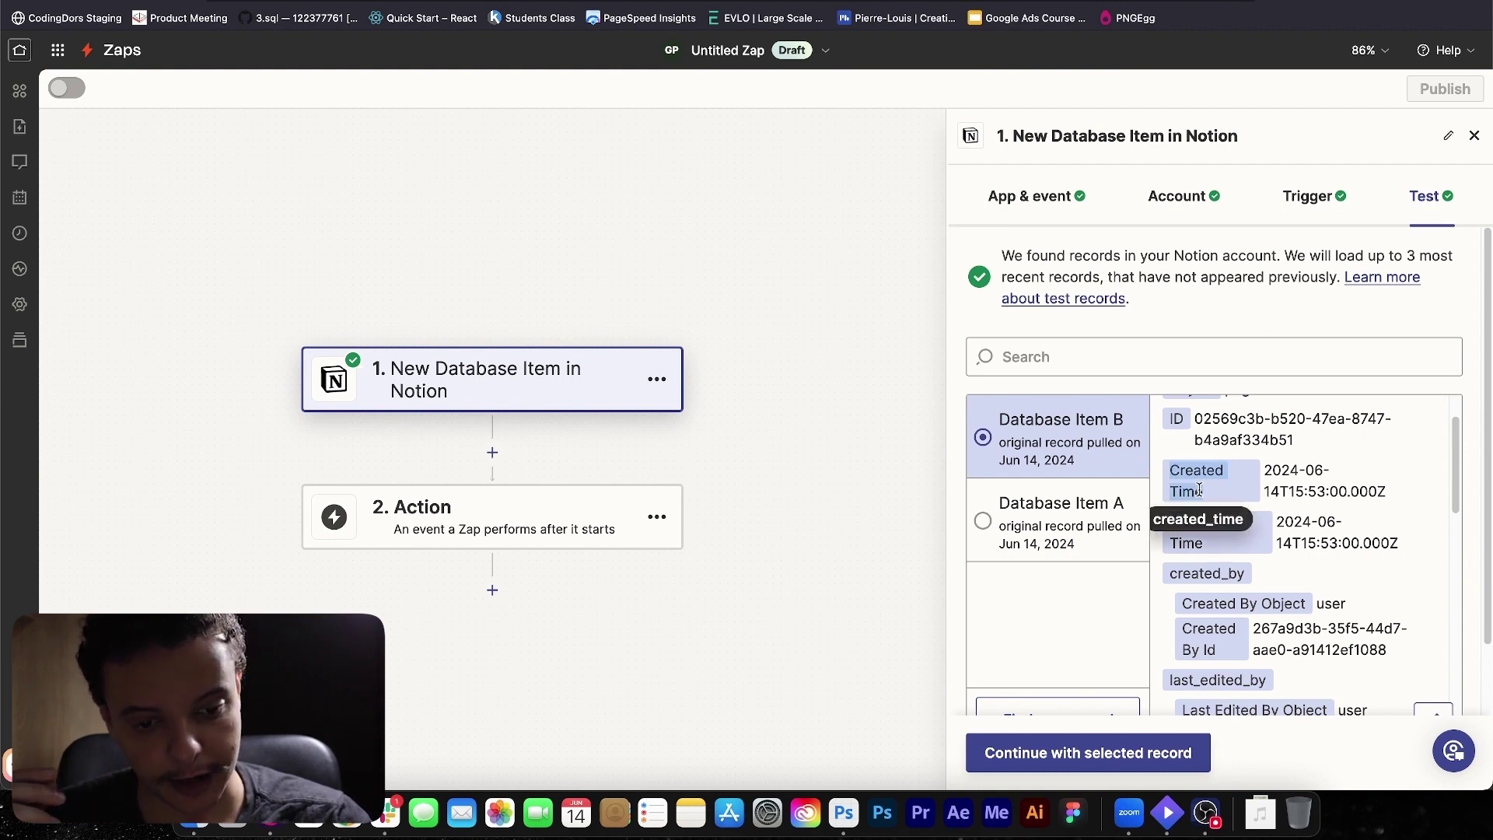
{"action": "scroll", "coordinate": [1238, 487], "scroll_direction": "up", "scroll_amount": 2}
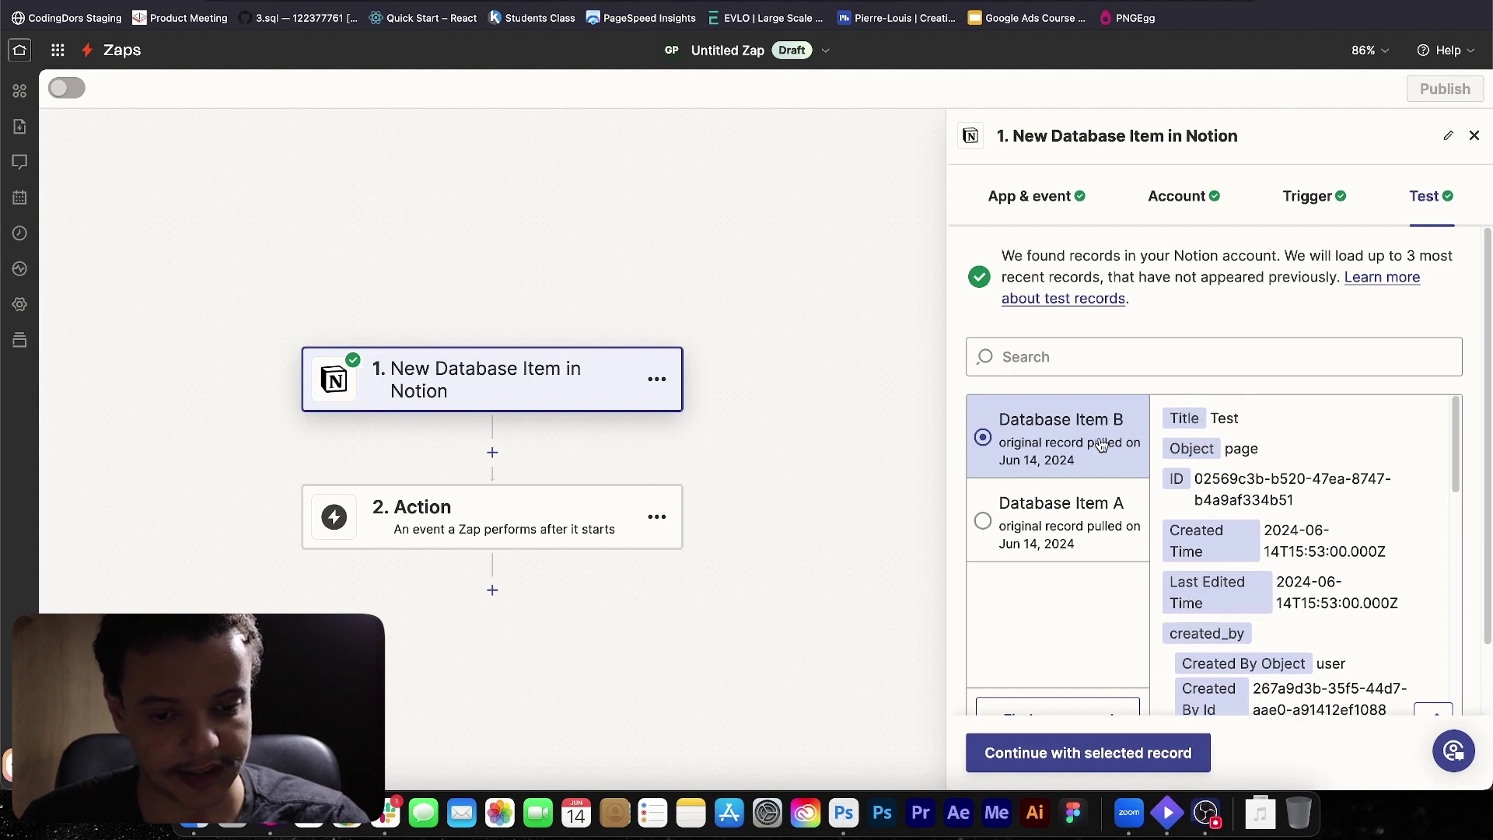
{"action": "key", "text": "ctrl+Tab"}
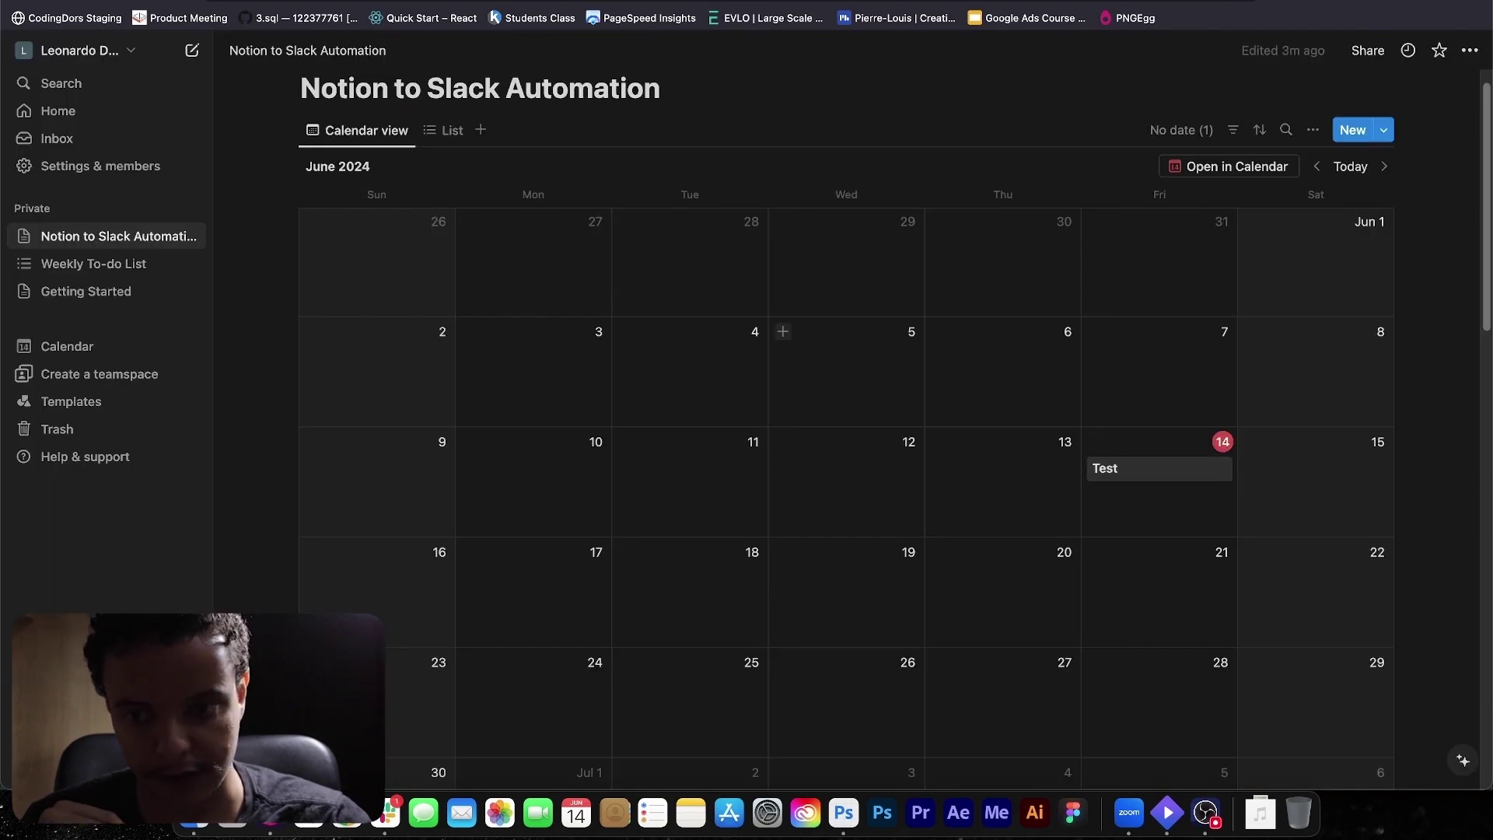
{"action": "key", "text": "ctrl+shift+Tab"}
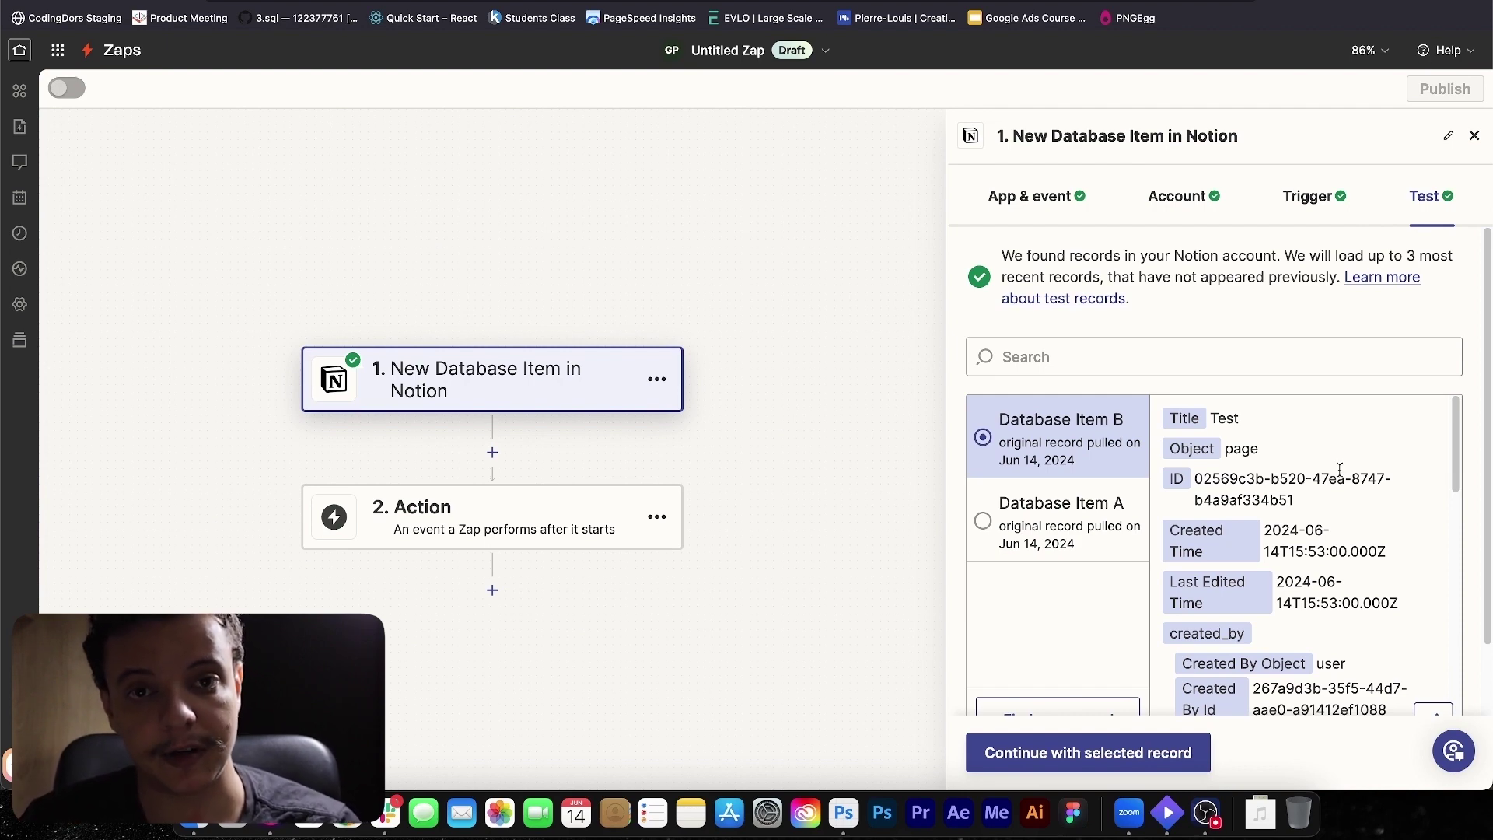
Check the timezone in the Zap's details and look at the database calendar in Notion
{"action": "left_click", "coordinate": [19, 126]}
{"action": "left_click_drag", "start_coordinate": [94, 492], "coordinate": [227, 493]}
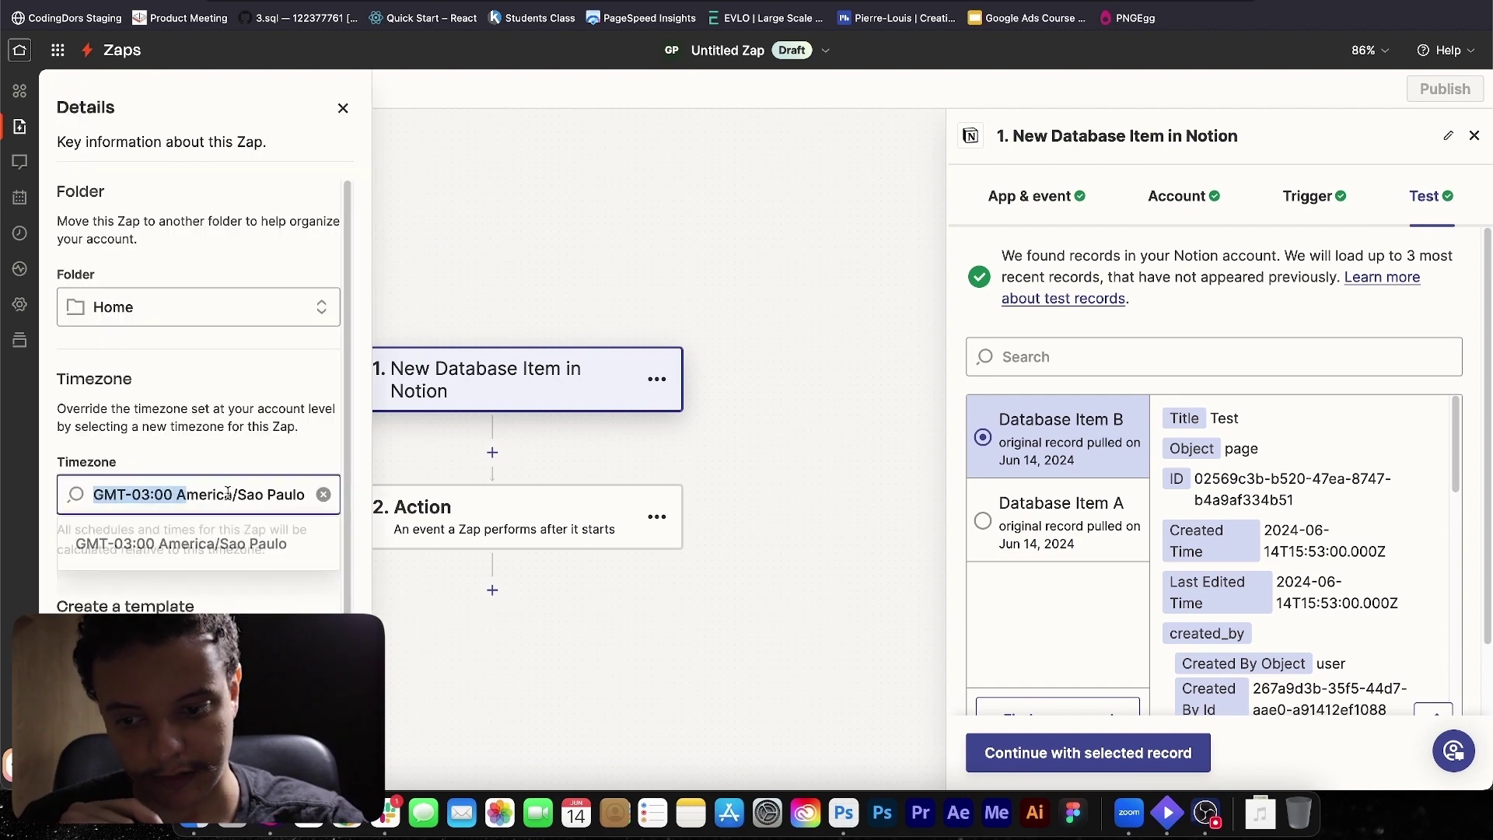
{"action": "scroll", "coordinate": [228, 493], "scroll_direction": "right", "scroll_amount": 1}
{"action": "left_click", "coordinate": [241, 608]}
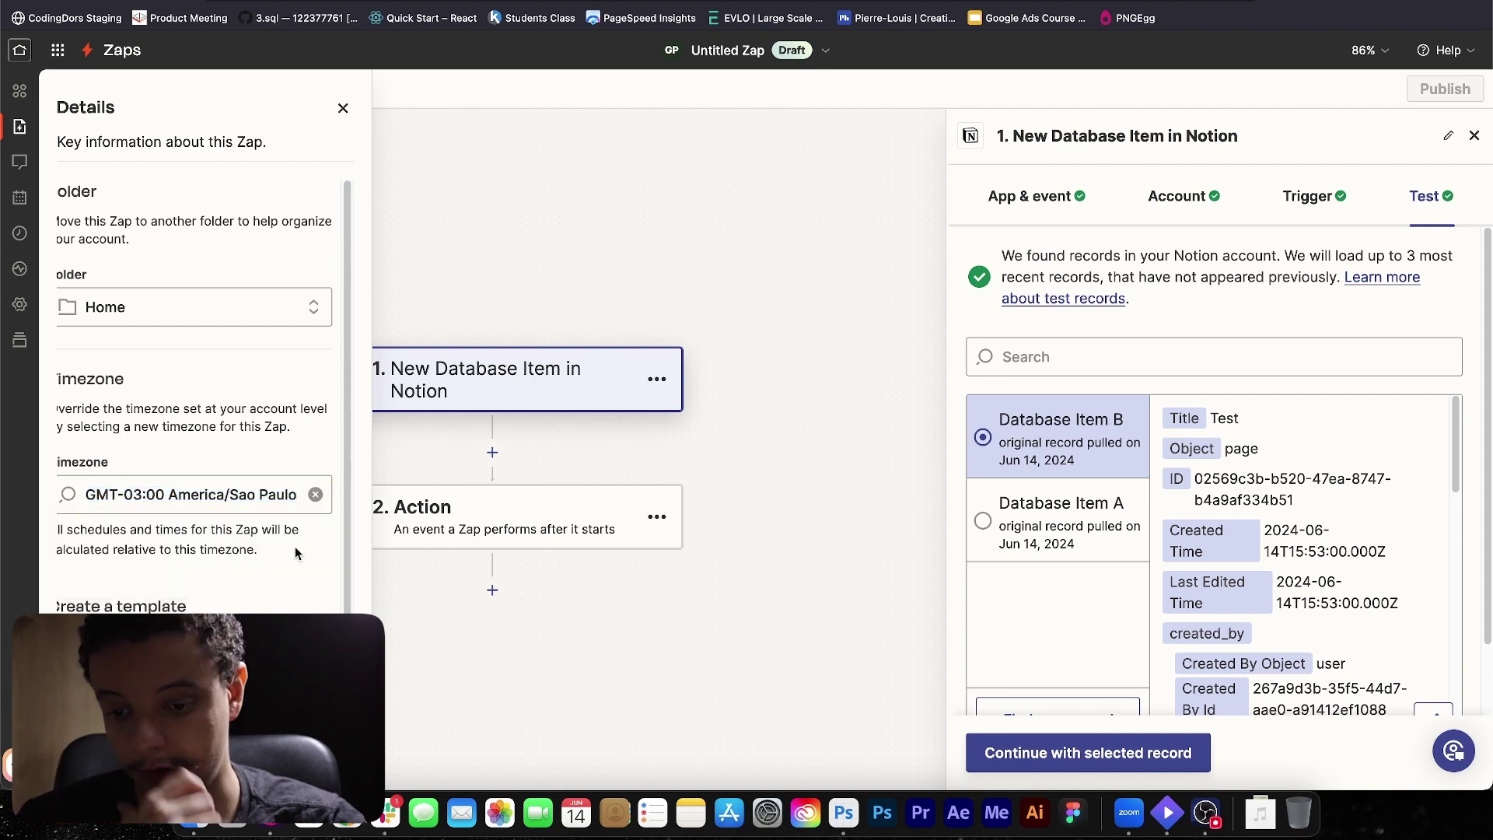
{"action": "scroll", "coordinate": [296, 545], "scroll_direction": "left", "scroll_amount": 1}
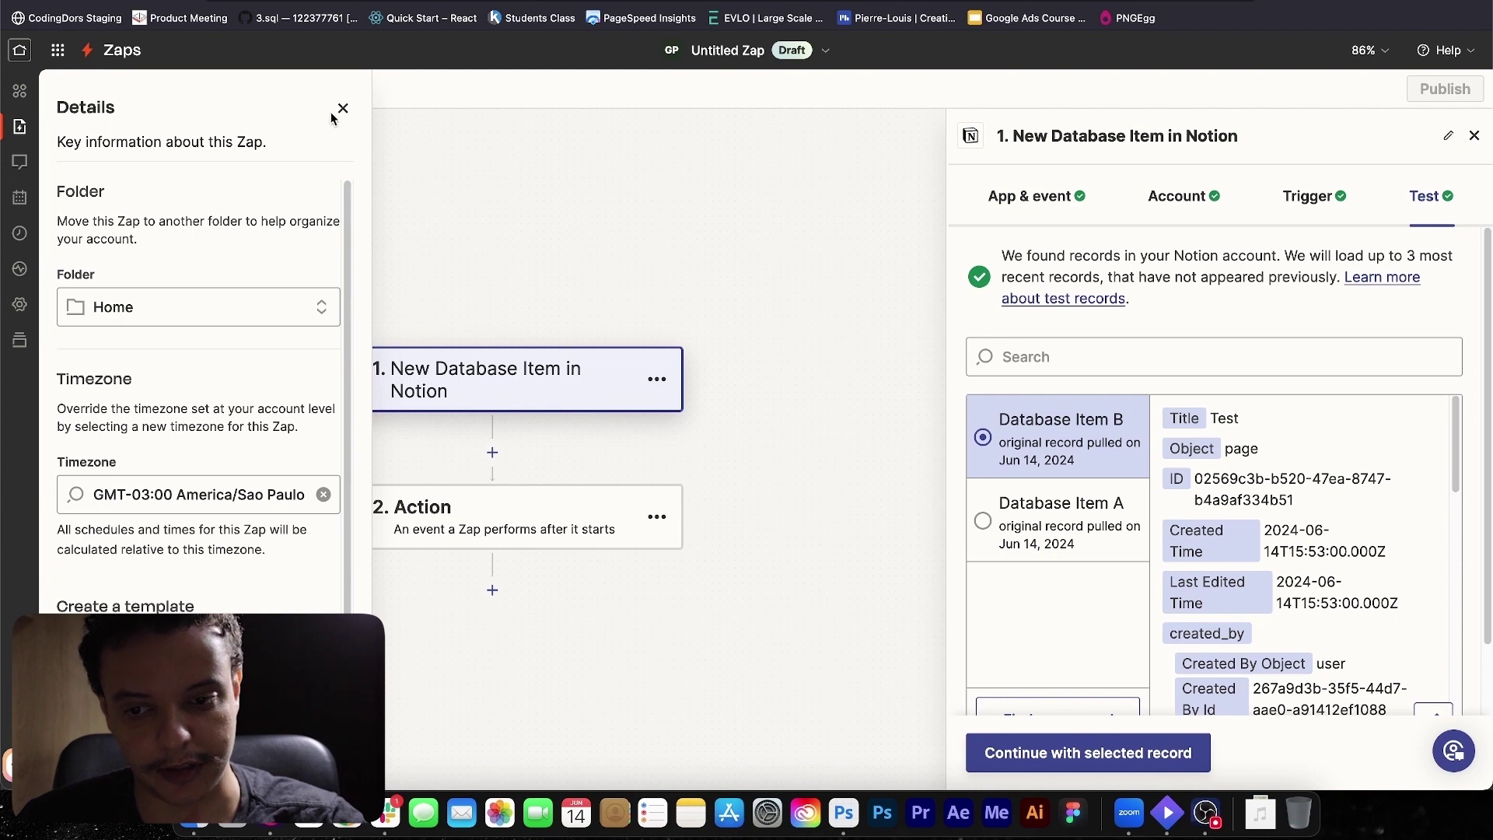
{"action": "left_click", "coordinate": [342, 108]}
{"action": "left_click_drag", "start_coordinate": [1288, 551], "coordinate": [1317, 558]}
{"action": "key", "text": "super+Tab"}
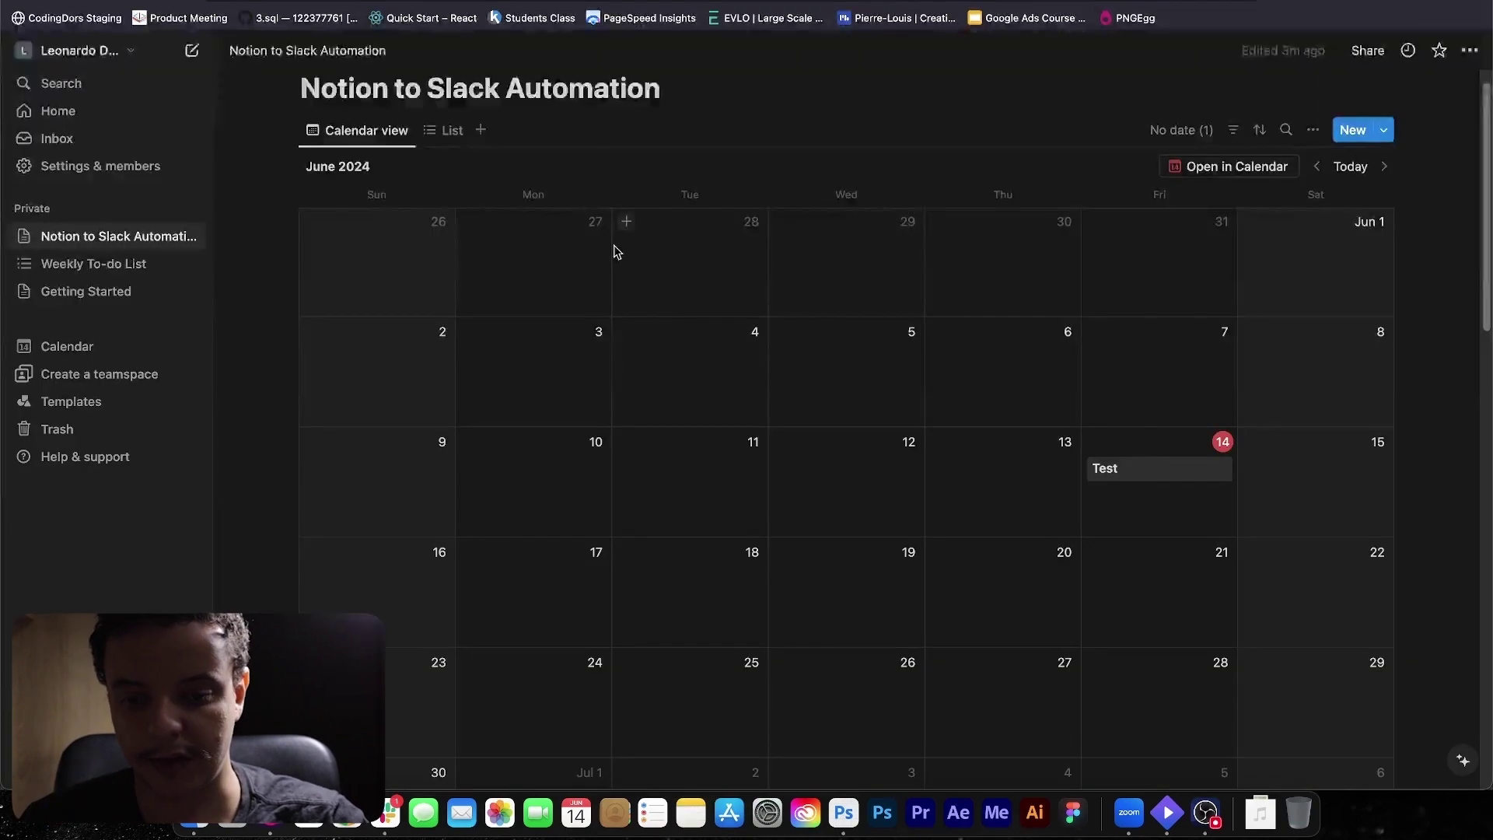
Back in Zapier, change the app of the second step from Slack to Formatter by Zapier
{"action": "key", "text": "super+Tab"}
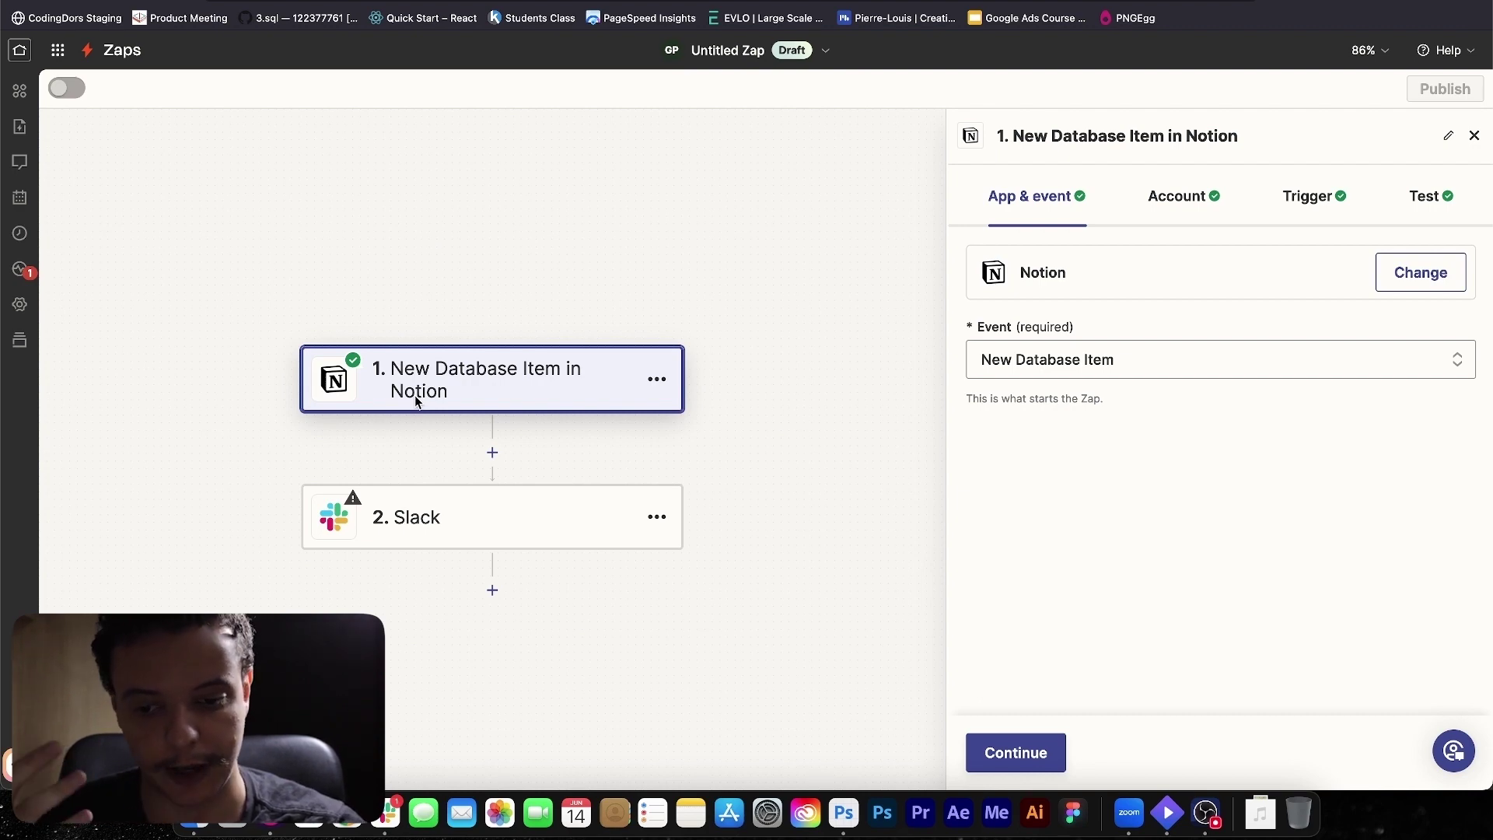
{"action": "left_click", "coordinate": [436, 517]}
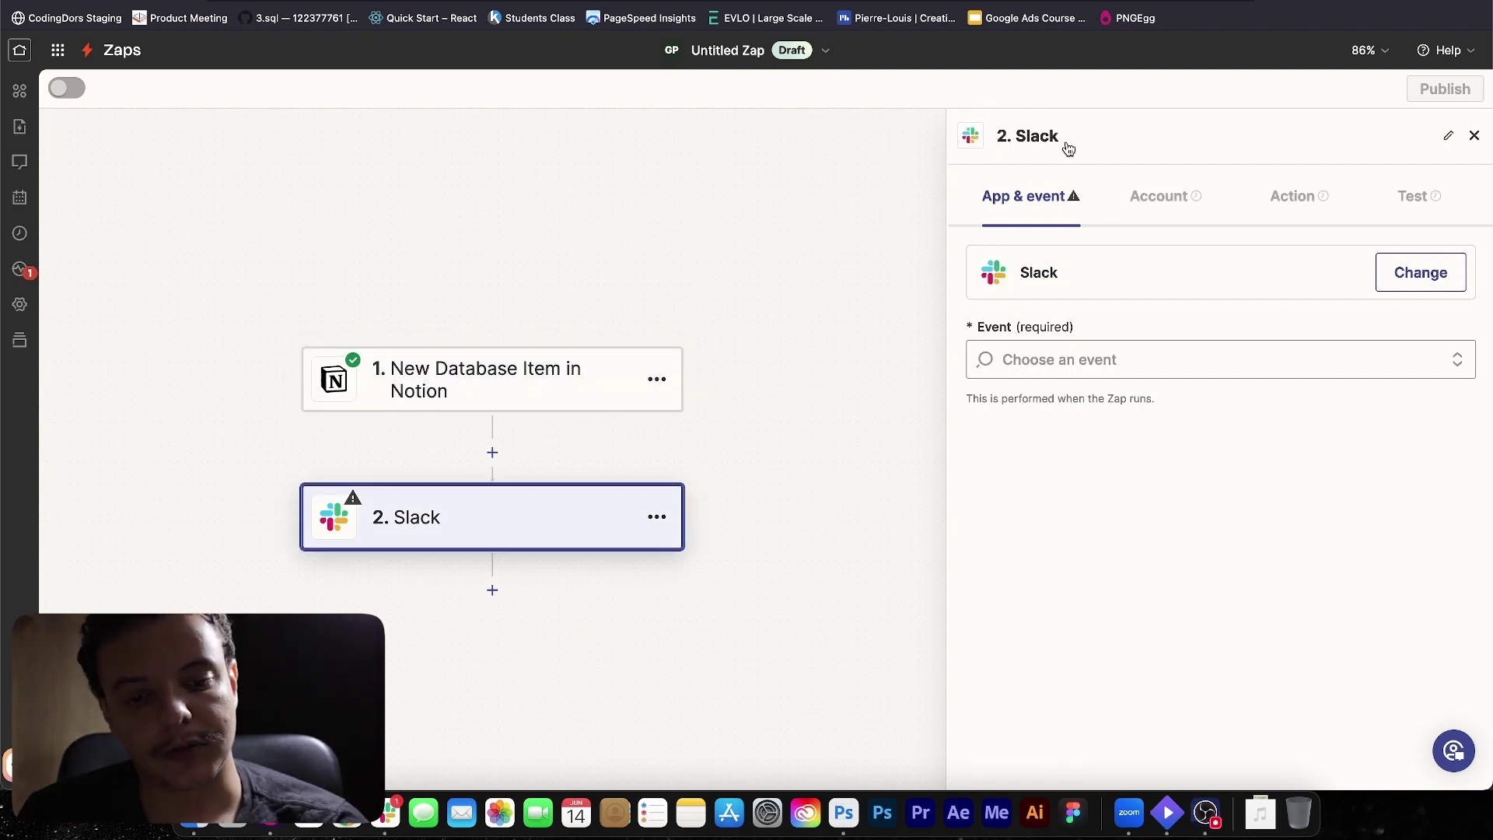
{"action": "left_click", "coordinate": [1421, 272]}
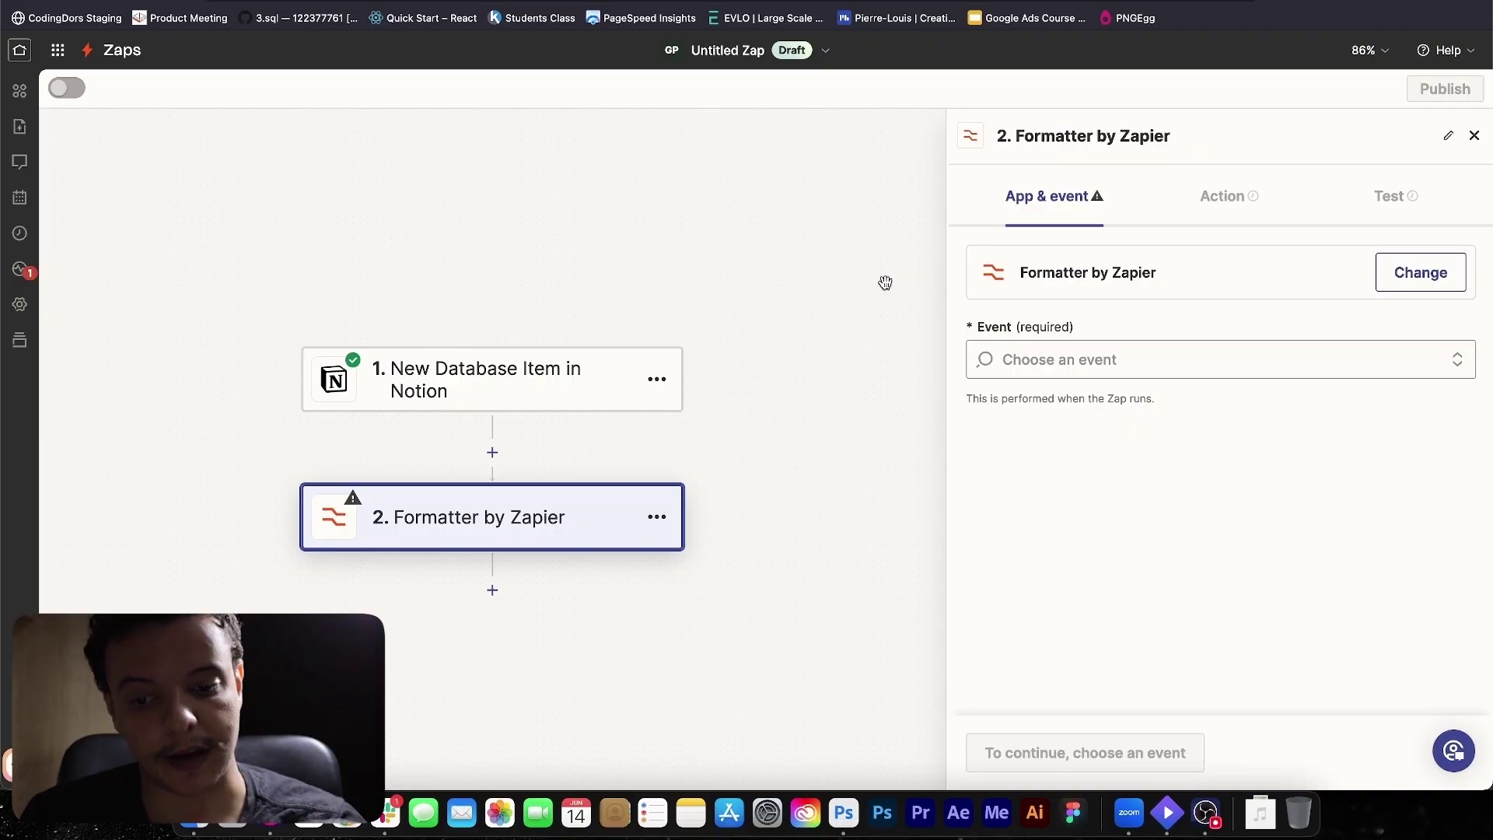
Inspect the Properties Date Start field of Database Item B in the Notion trigger's test record
{"action": "left_click", "coordinate": [447, 393]}
{"action": "left_click", "coordinate": [1420, 207]}
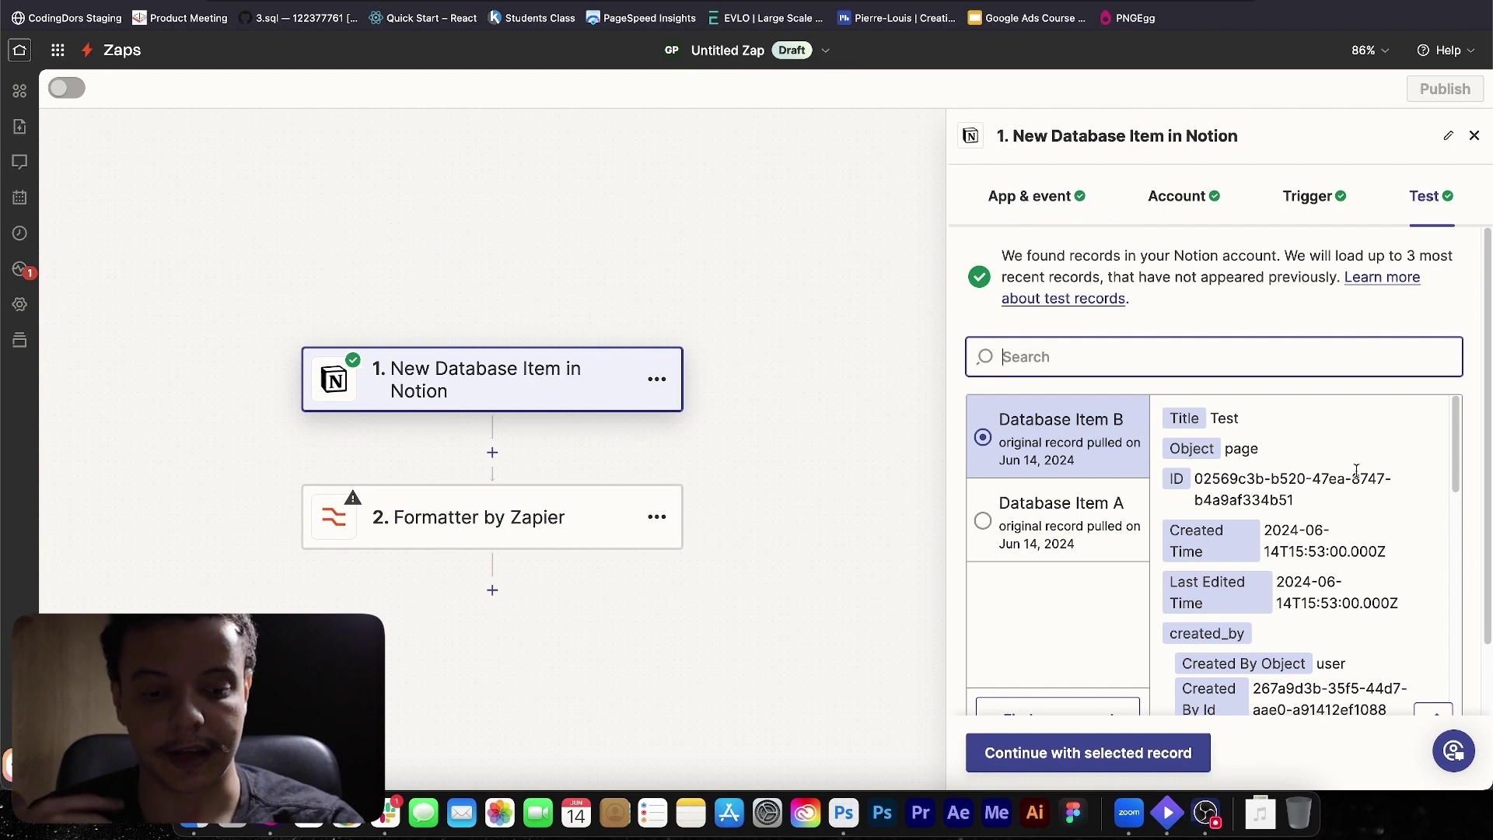
{"action": "left_click_drag", "start_coordinate": [1456, 463], "coordinate": [1436, 676]}
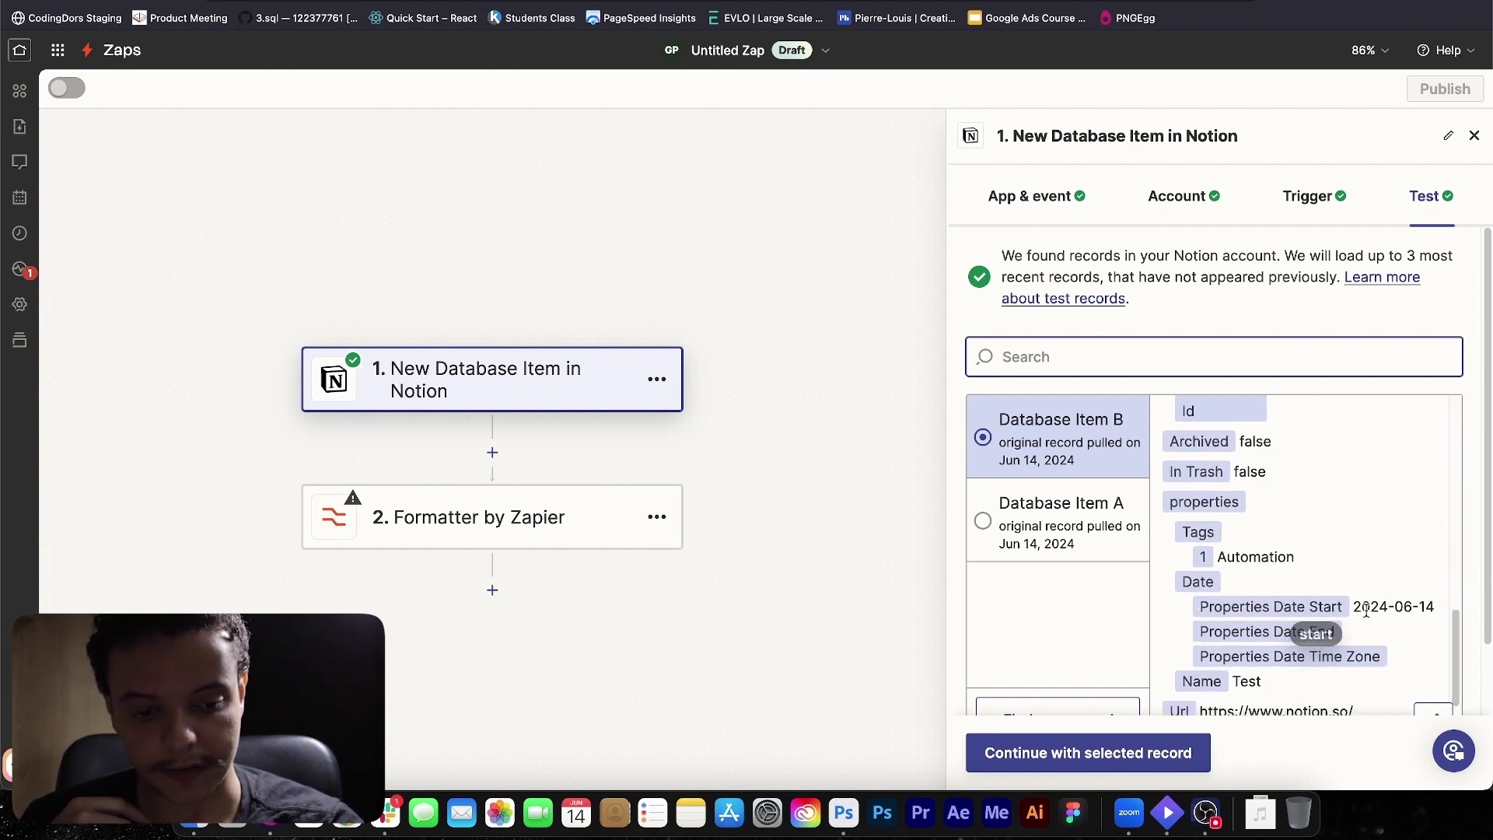
{"action": "left_click_drag", "start_coordinate": [1354, 608], "coordinate": [1429, 608]}
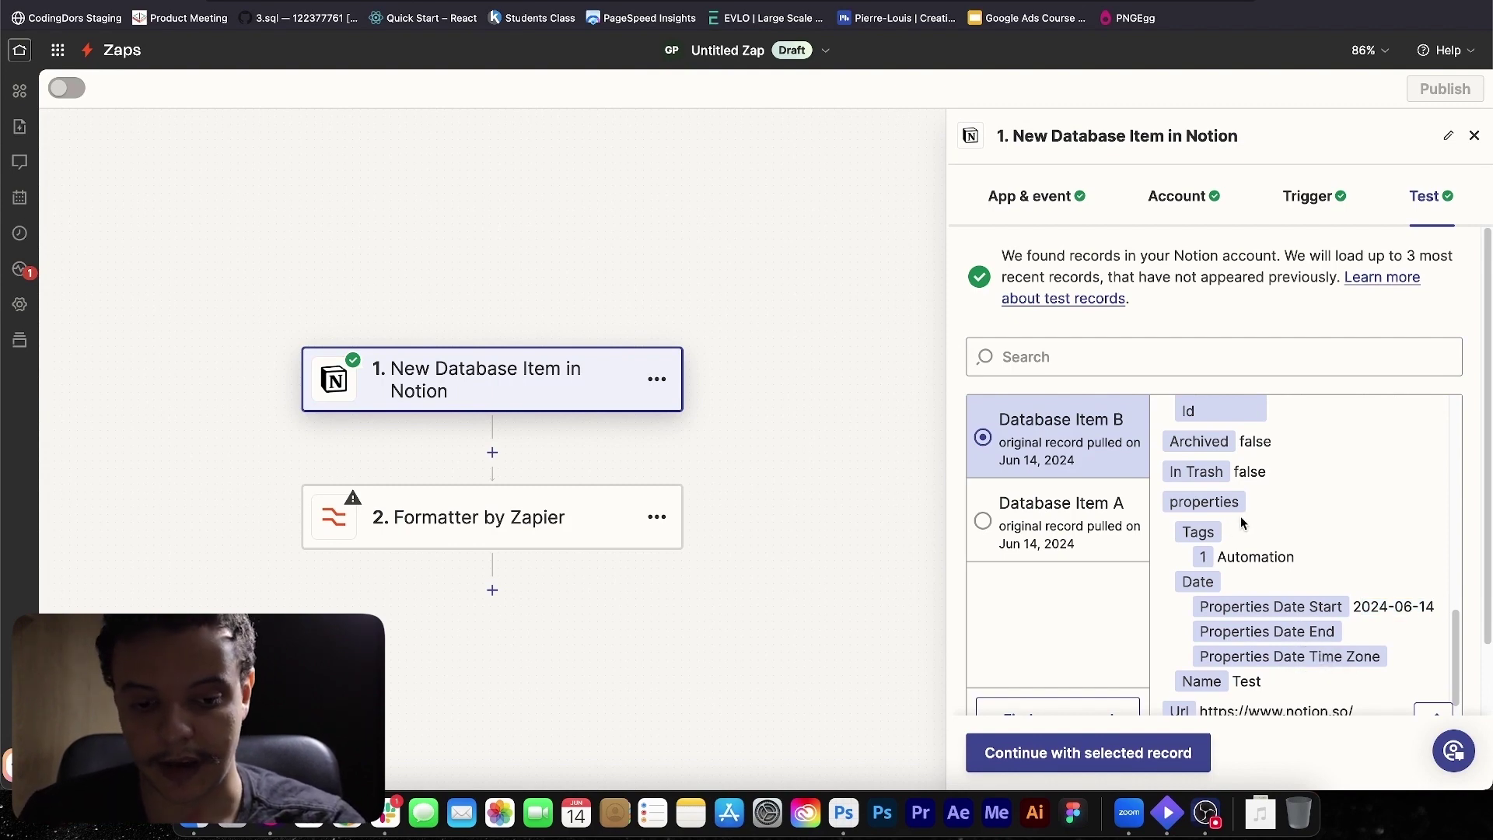
Set the Formatter step's event to Date / Time and its transform to Add/Subtract Time
{"action": "left_click", "coordinate": [488, 513]}
{"action": "left_click", "coordinate": [1057, 365]}
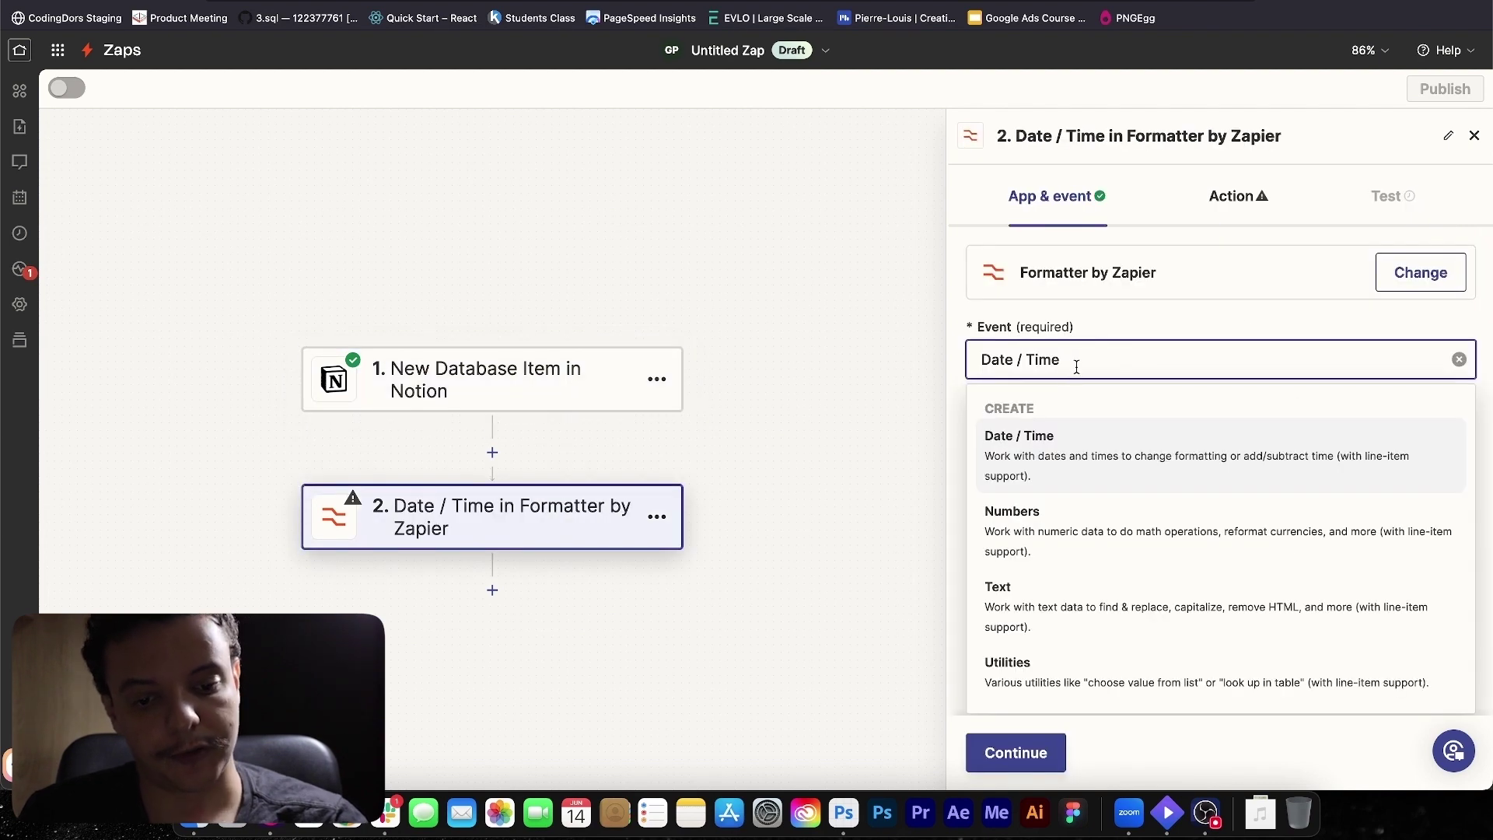
{"action": "left_click", "coordinate": [1031, 438]}
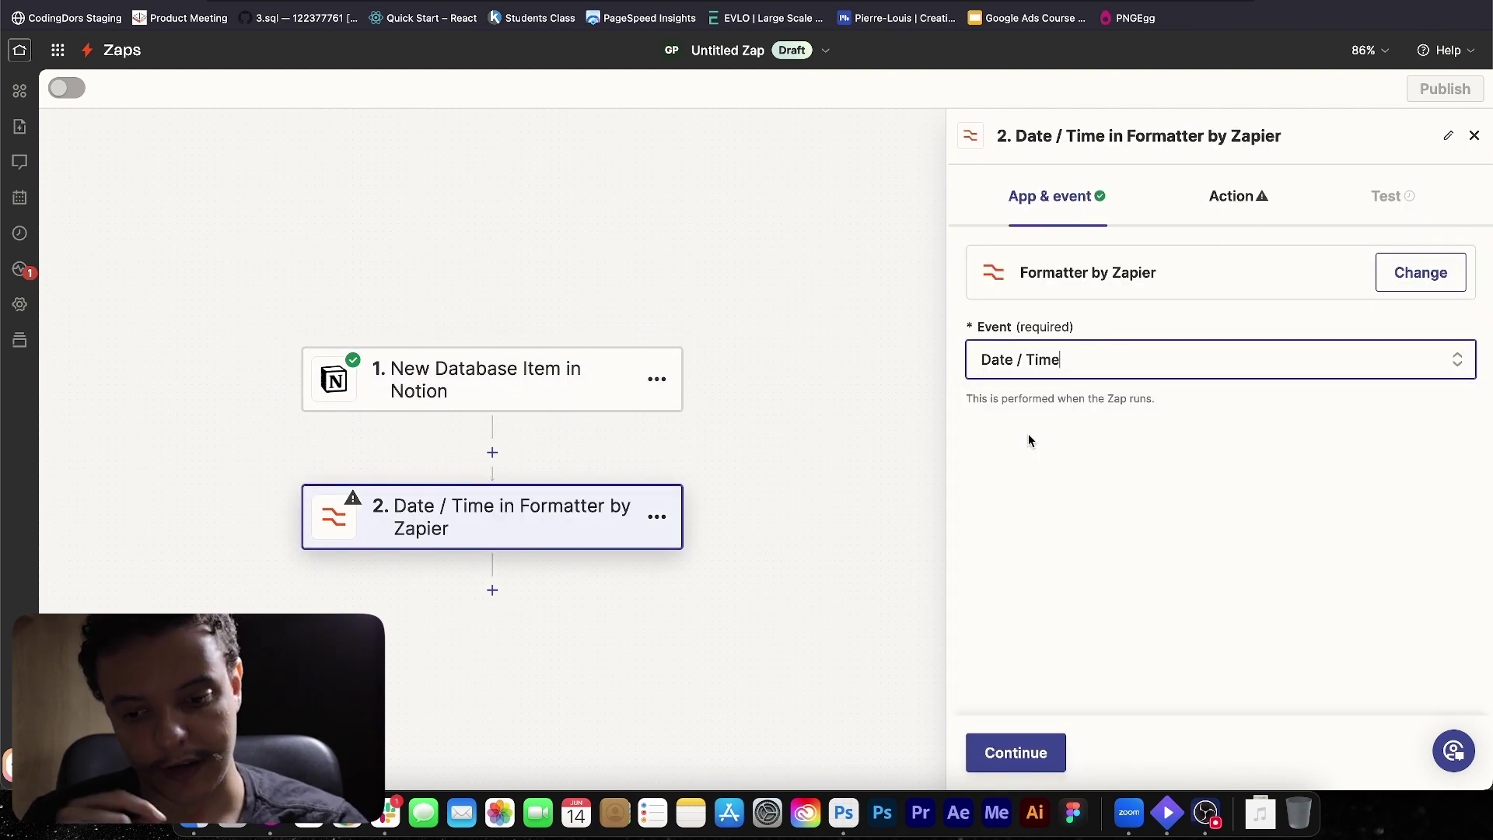
{"action": "left_click", "coordinate": [1211, 196]}
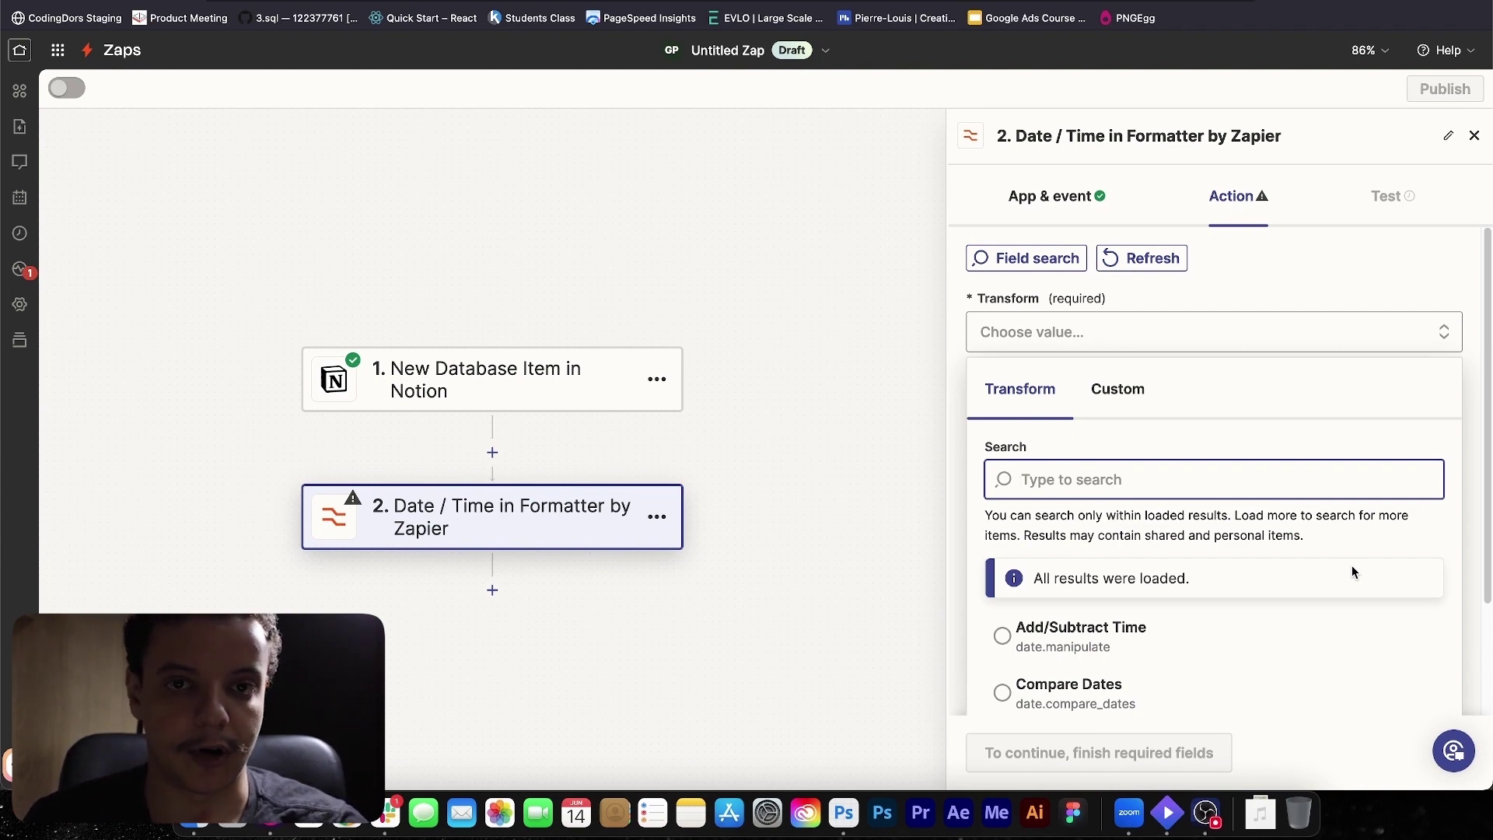
{"action": "scroll", "coordinate": [1354, 569], "scroll_direction": "down", "scroll_amount": 3}
{"action": "left_click", "coordinate": [1034, 509]}
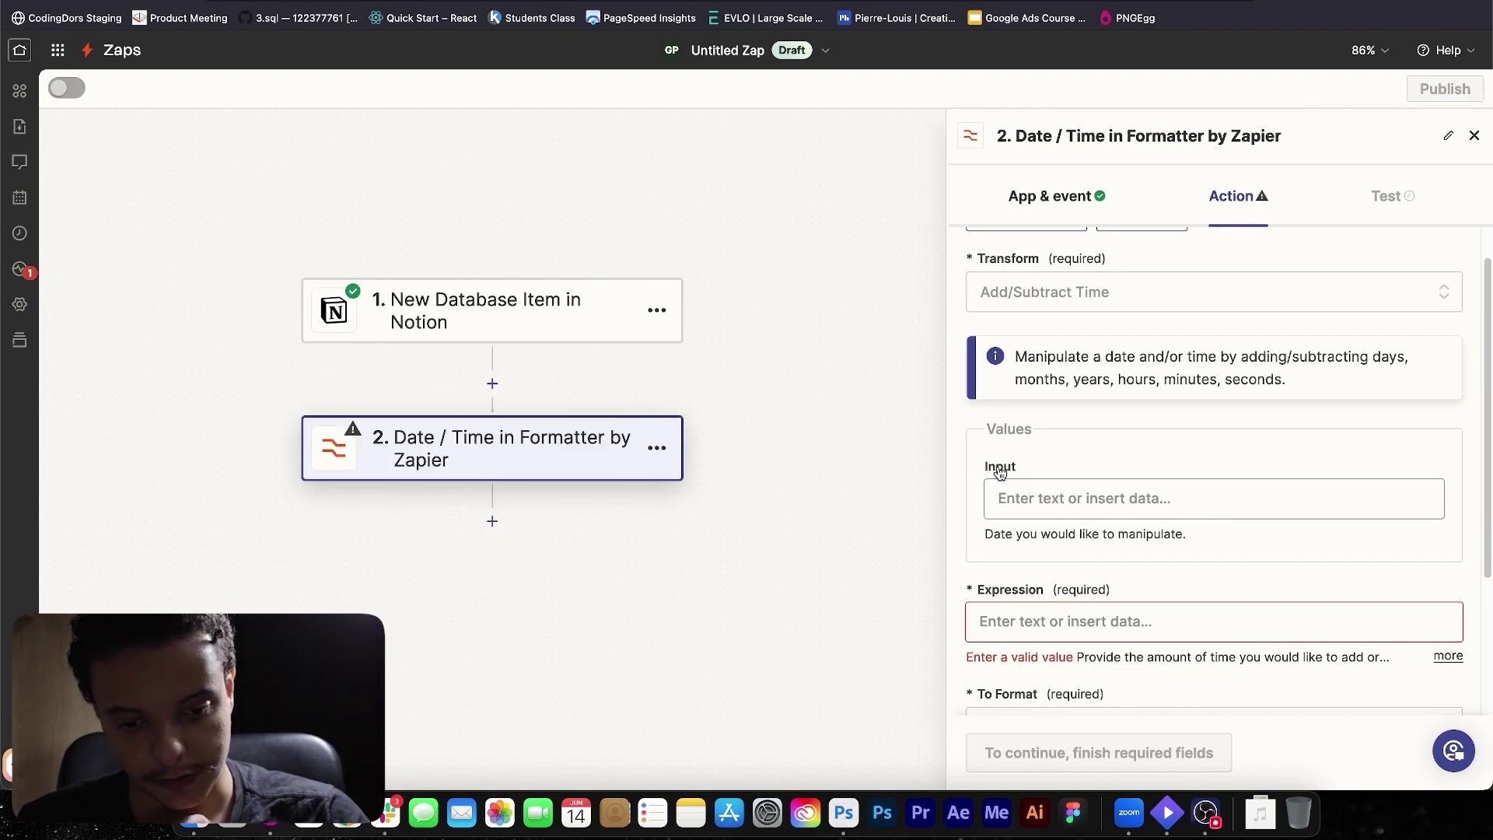
Insert the Notion trigger's Properties Date Start field as the input date of the Formatter step
{"action": "scroll", "coordinate": [1123, 458], "scroll_direction": "down", "scroll_amount": 2}
{"action": "left_click", "coordinate": [1110, 398]}
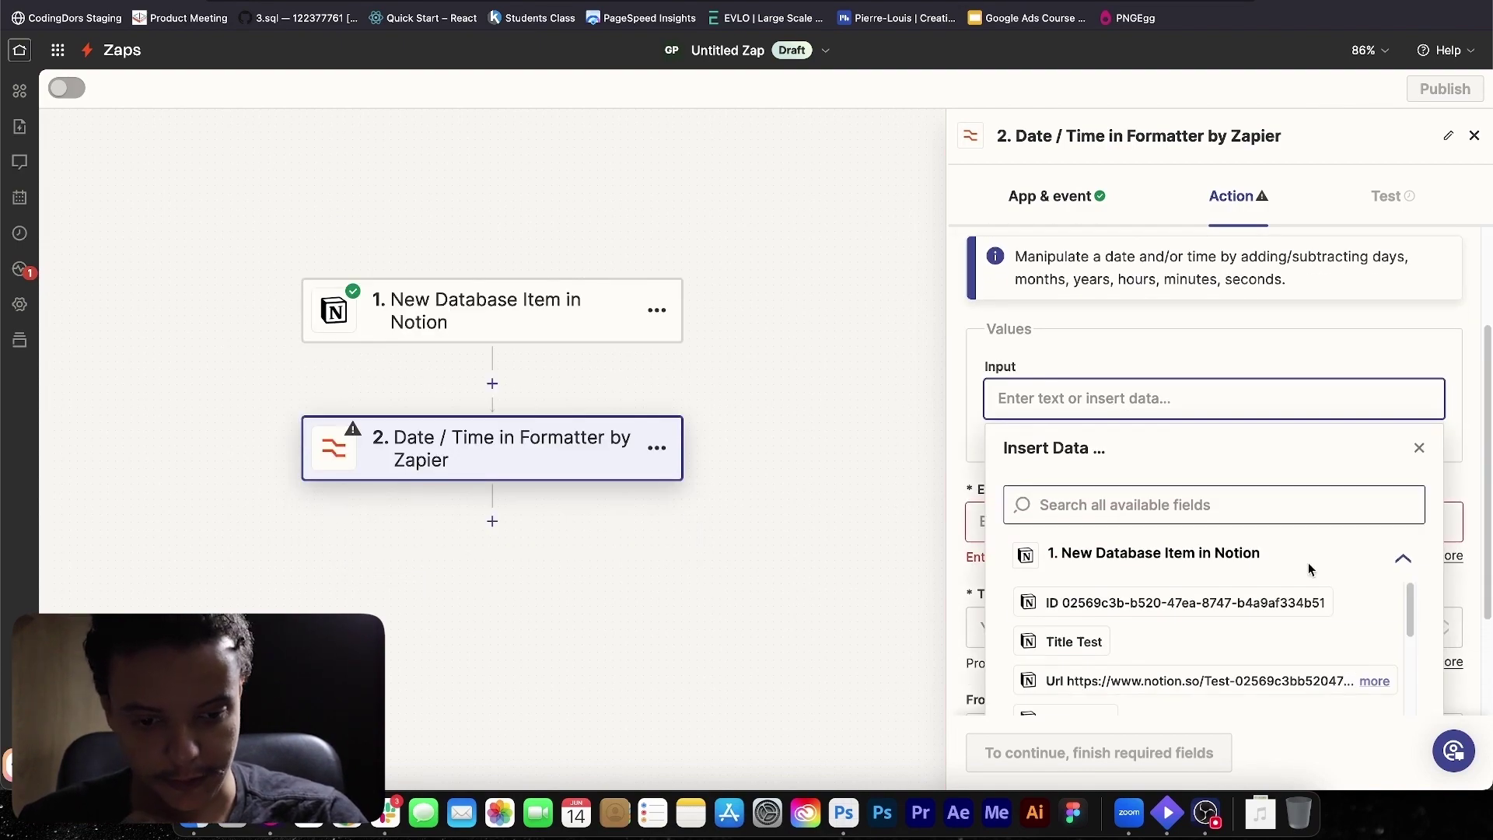
{"action": "scroll", "coordinate": [1385, 523], "scroll_direction": "down", "scroll_amount": 2}
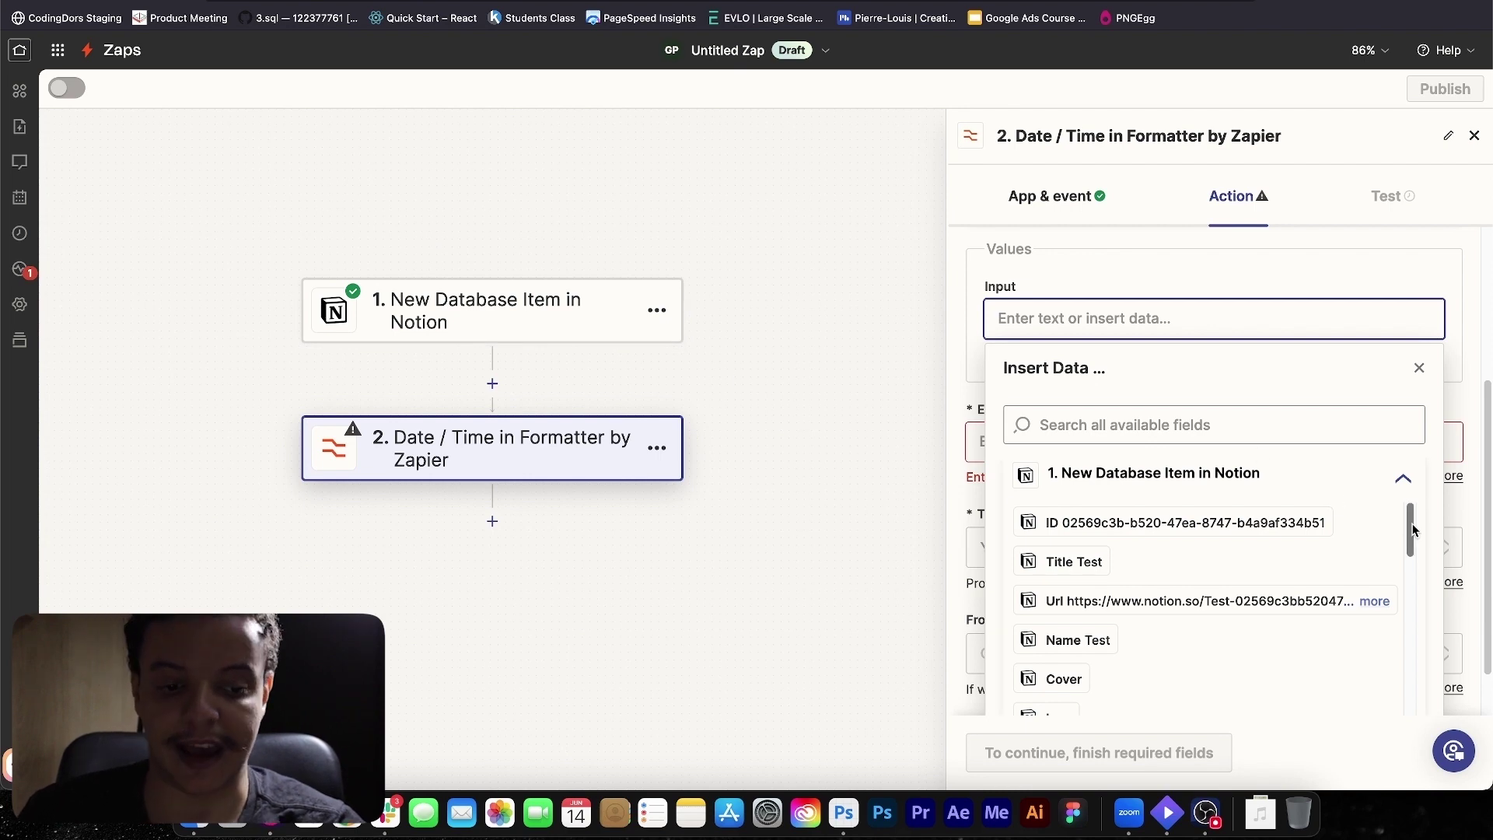
{"action": "left_click_drag", "start_coordinate": [1414, 530], "coordinate": [1409, 727]}
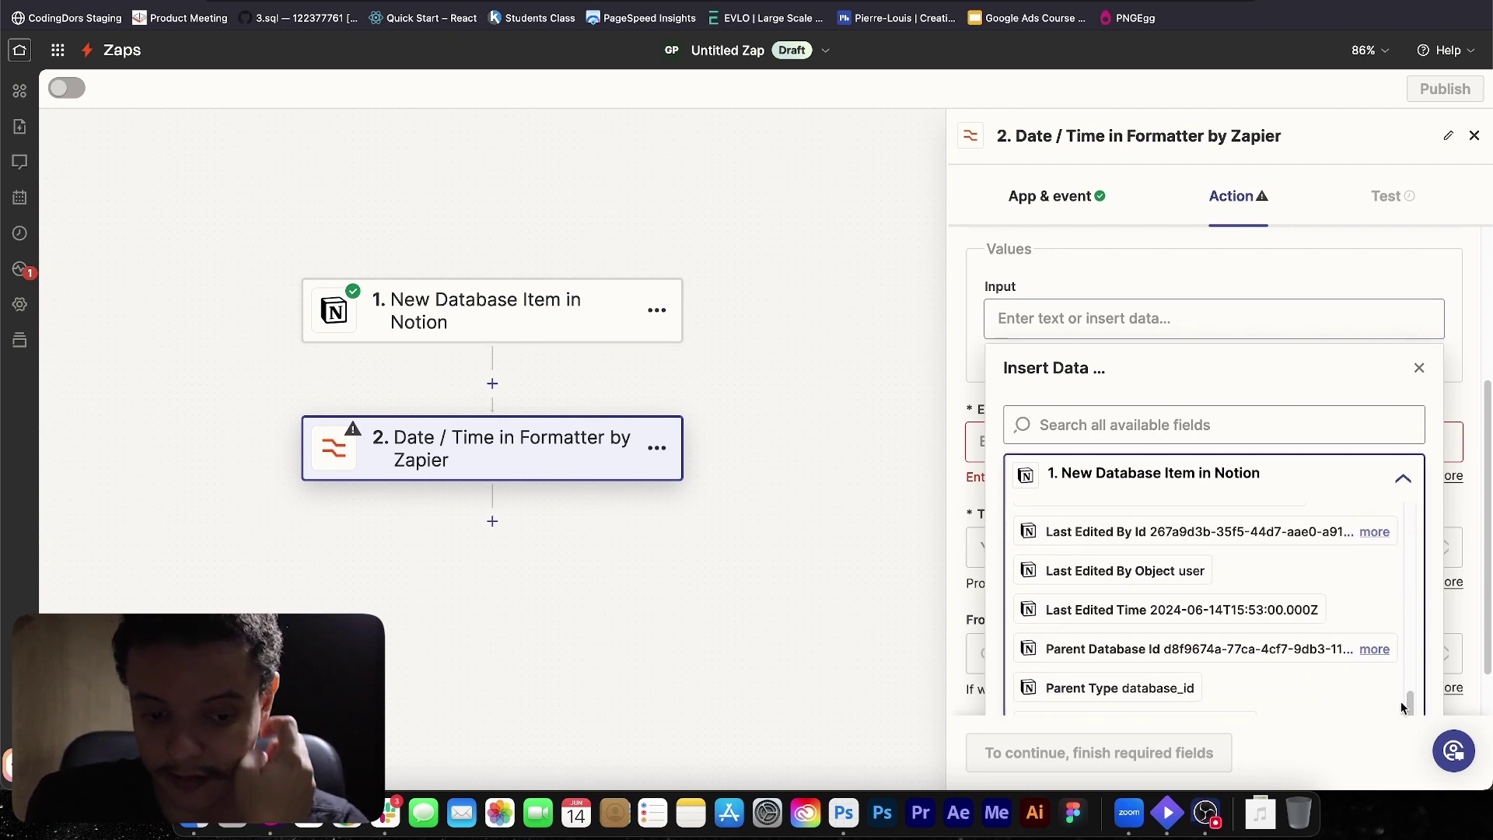
{"action": "scroll", "coordinate": [1404, 708], "scroll_direction": "down", "scroll_amount": 2}
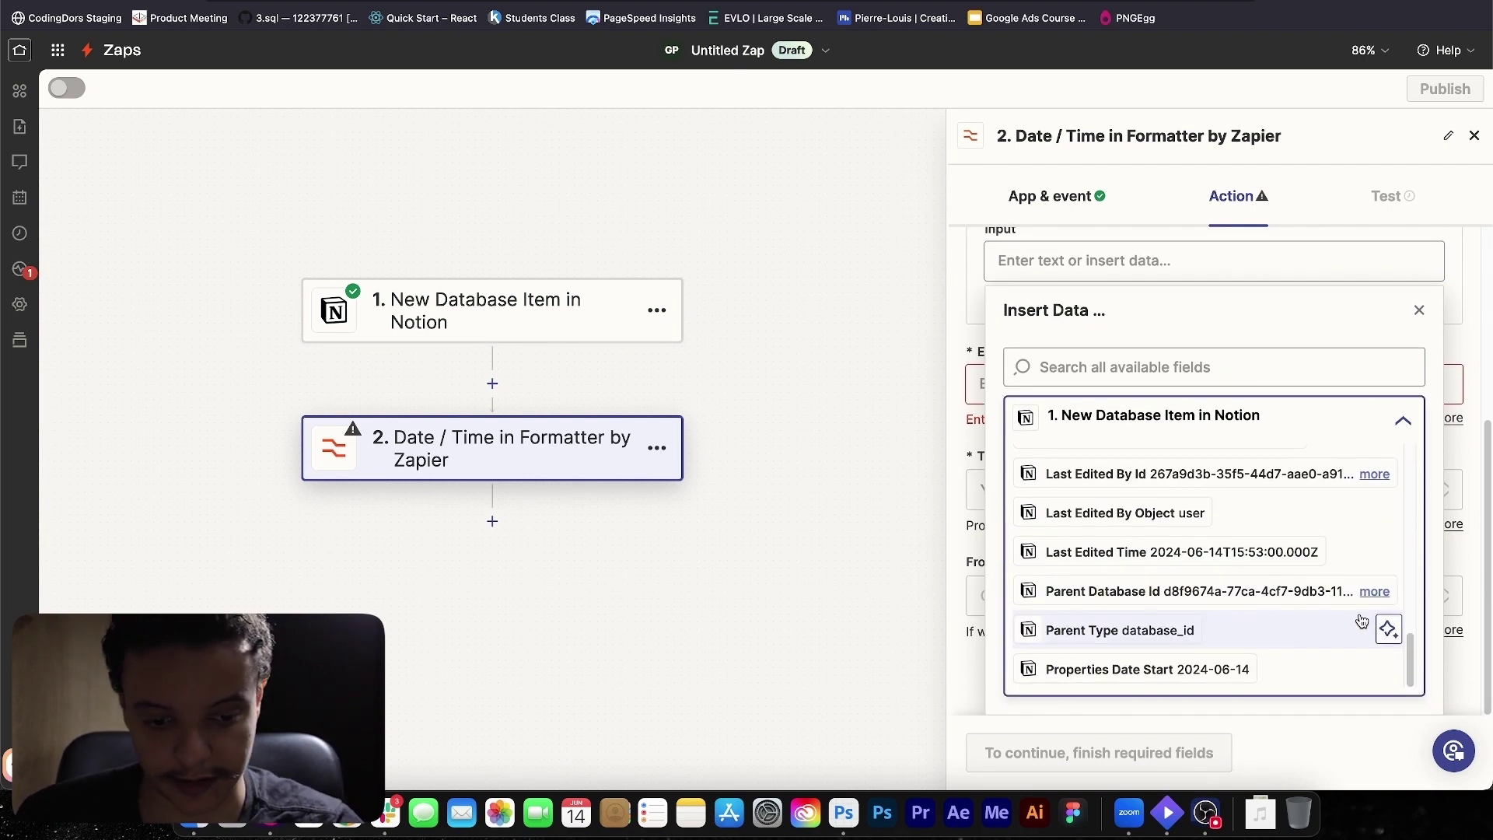
{"action": "left_click", "coordinate": [1159, 676]}
{"action": "left_click", "coordinate": [1458, 279]}
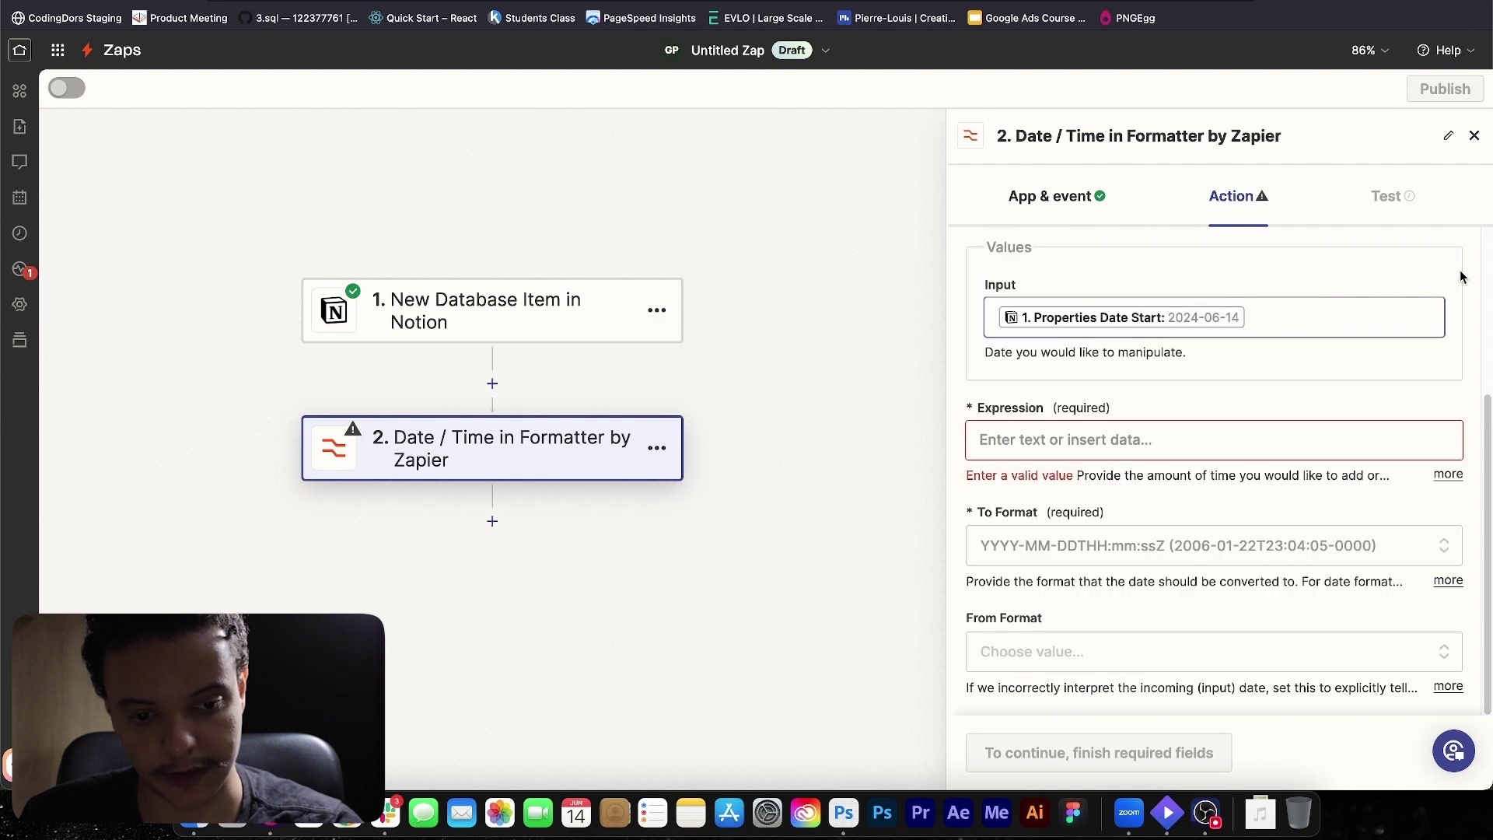
Set the Formatter step's expression to "+12 hours"
{"action": "scroll", "coordinate": [1226, 360], "scroll_direction": "up", "scroll_amount": 1}
{"action": "left_click", "coordinate": [1112, 437]}
{"action": "type", "text": "+10 minutes"}
{"action": "left_click_drag", "start_coordinate": [1108, 437], "coordinate": [972, 437]}
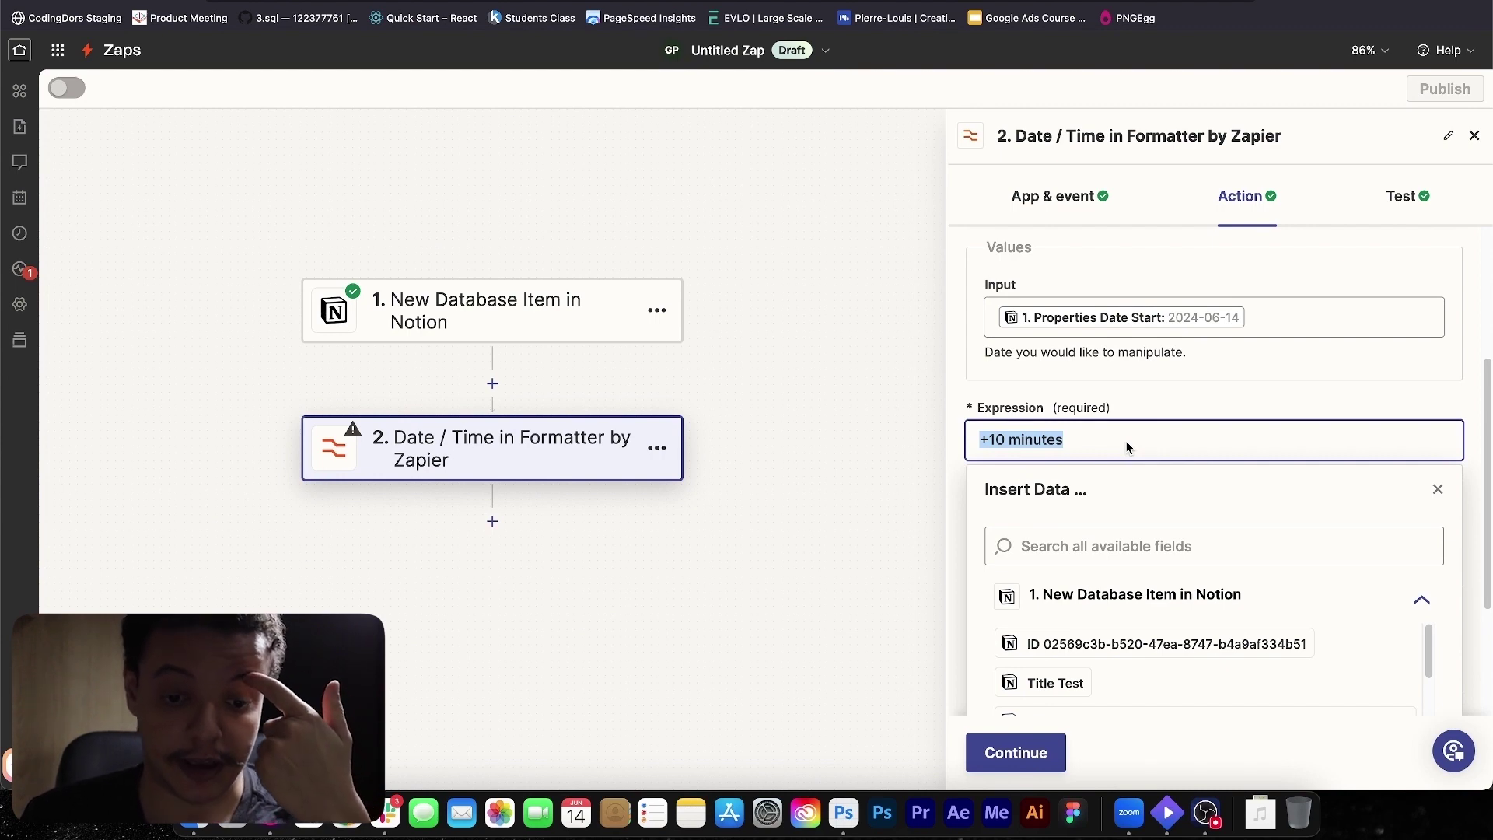
{"action": "type", "text": "+"}
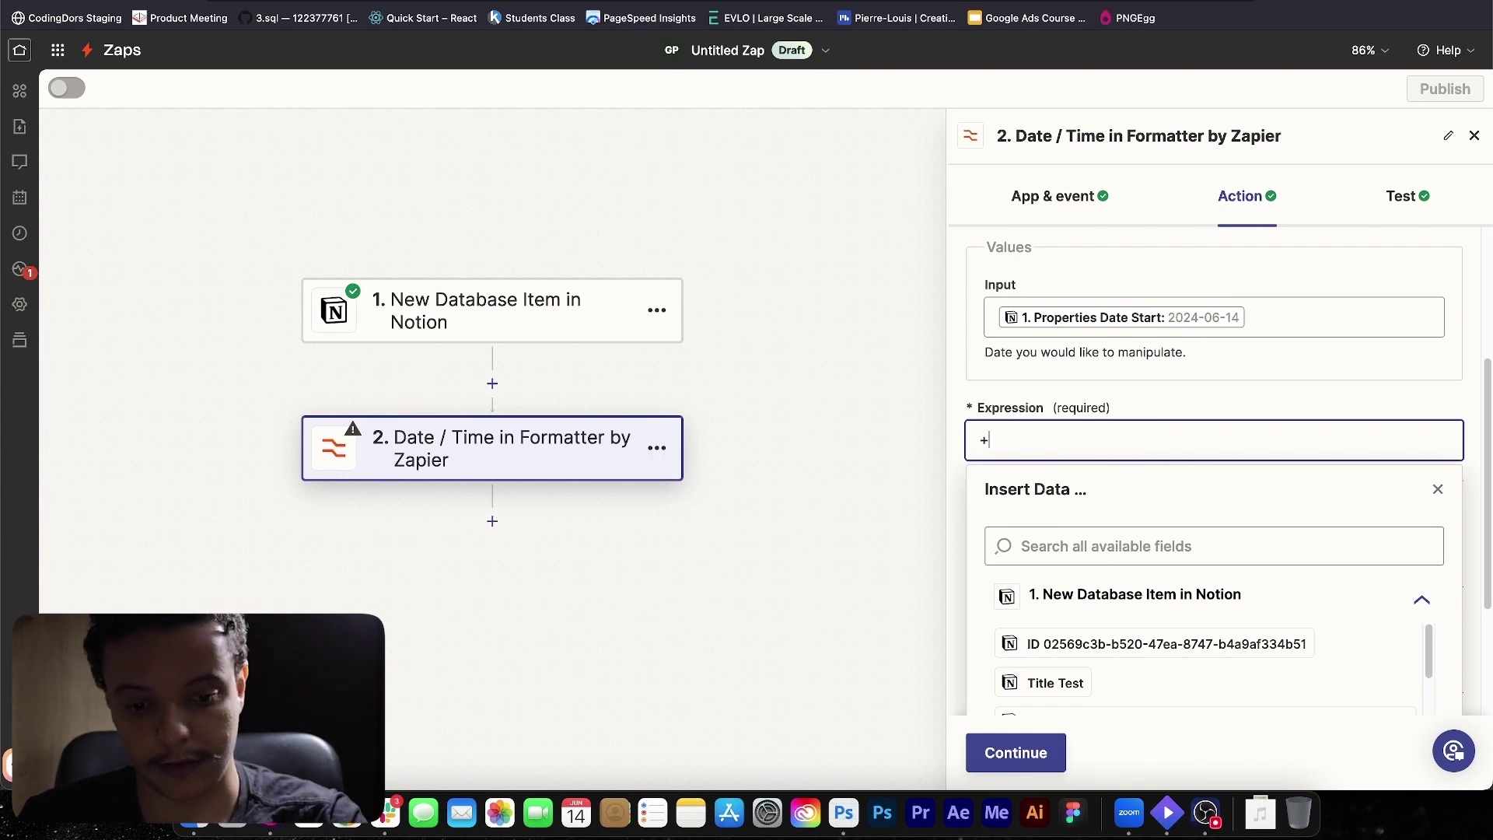
{"action": "type", "text": "12 hours"}
{"action": "key", "text": "BackSpace"}
{"action": "type", "text": "rs"}
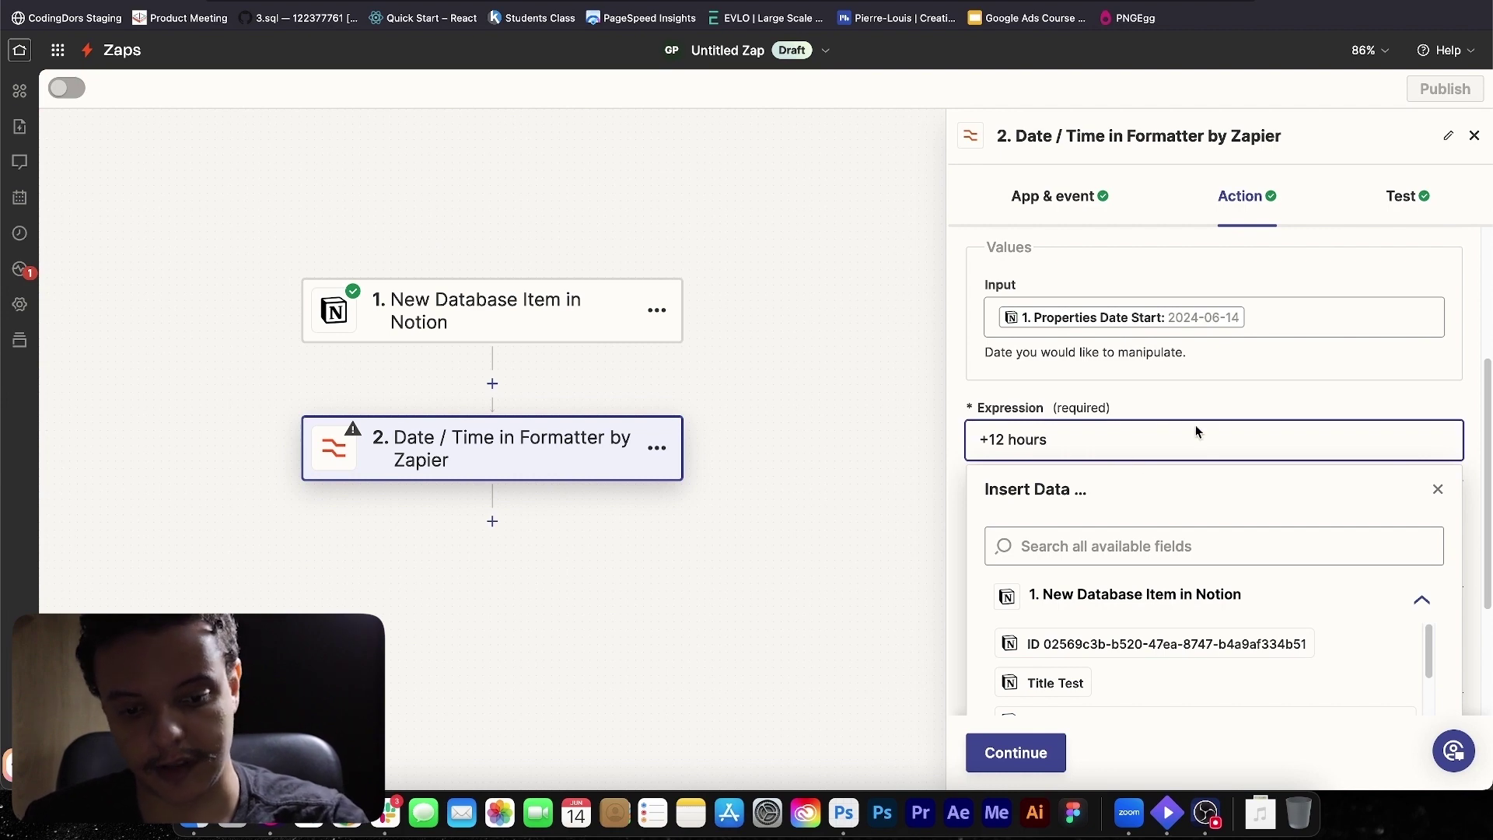
{"action": "left_click", "coordinate": [1196, 426]}
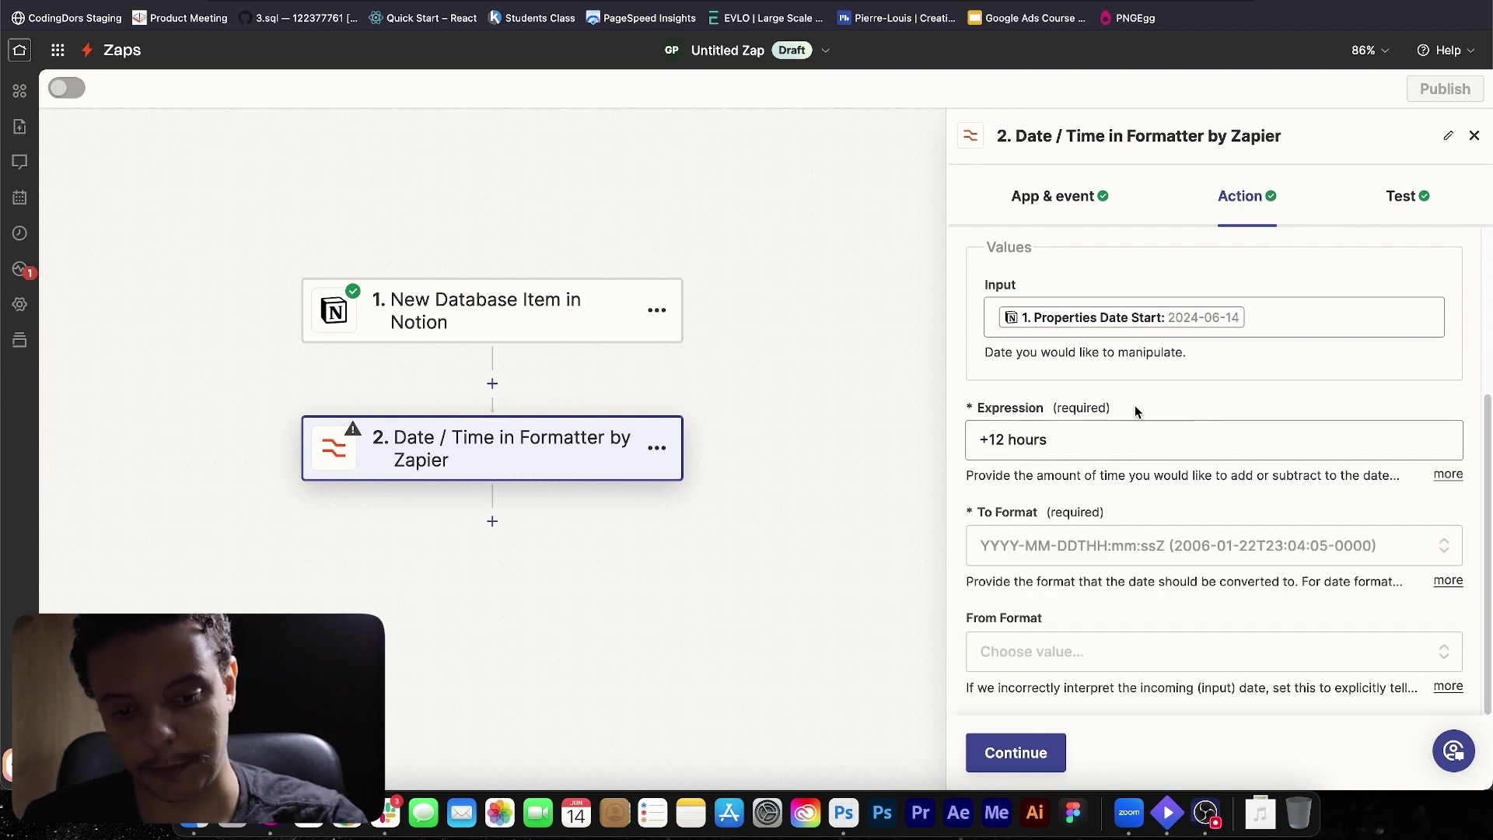
Read the full help text and examples for the Formatter step's Expression field
{"action": "left_click", "coordinate": [1442, 476]}
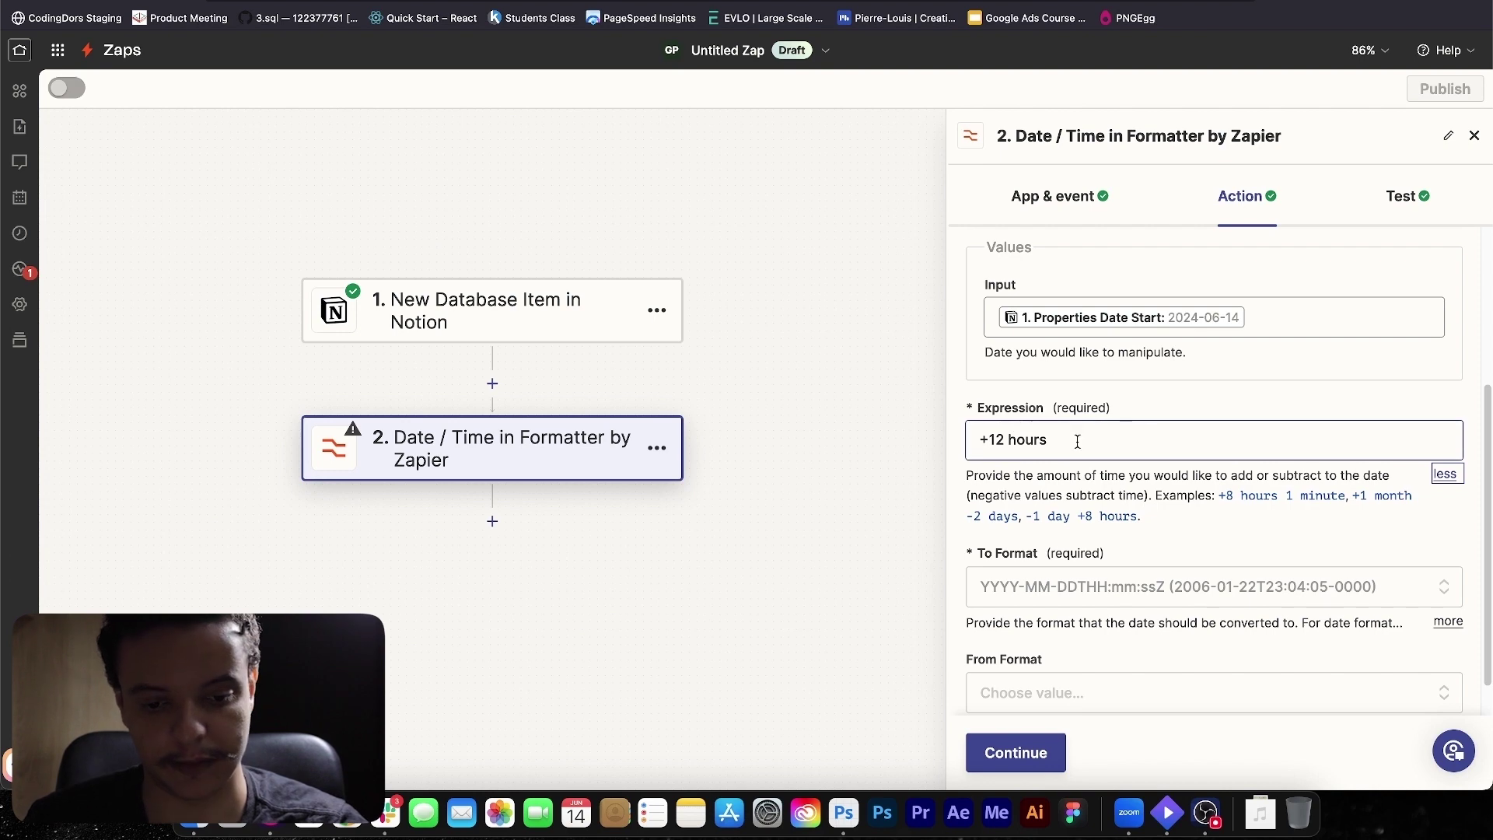
{"action": "left_click", "coordinate": [1446, 475]}
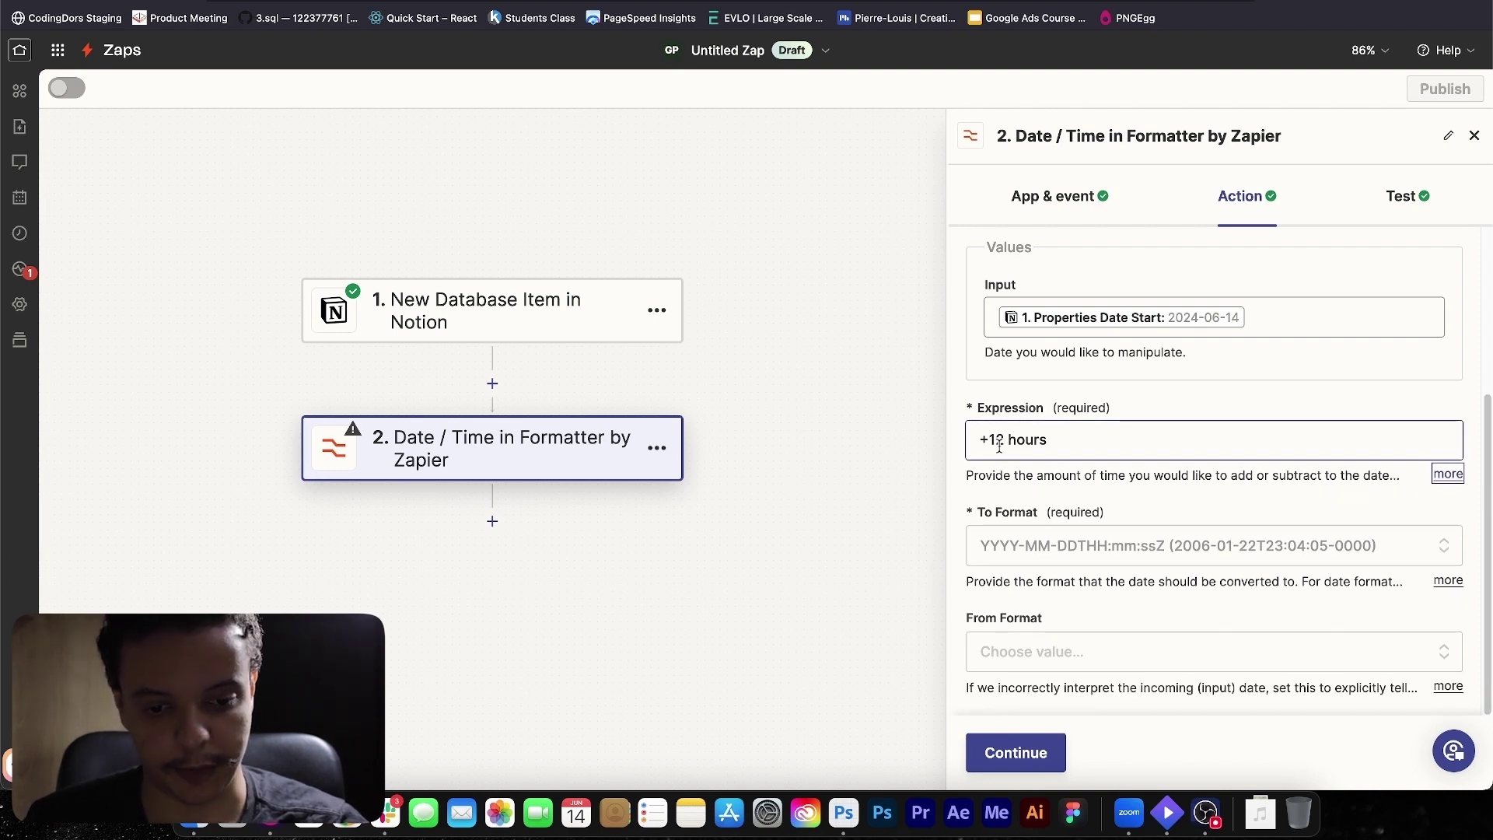
{"action": "left_click", "coordinate": [1052, 443]}
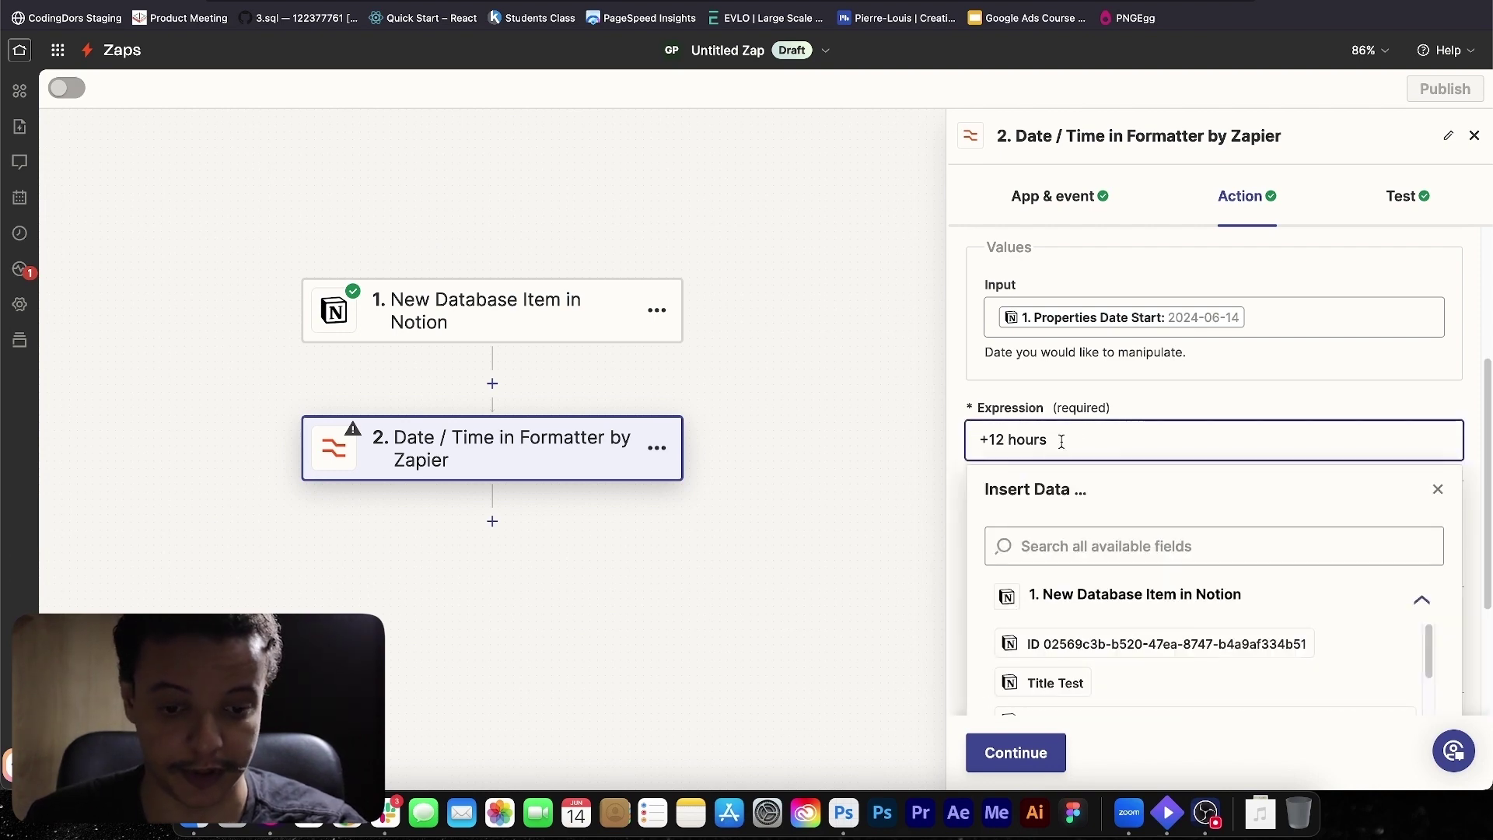
Change the Formatter step's expression to "+14 hours"
{"action": "left_click", "coordinate": [1179, 383]}
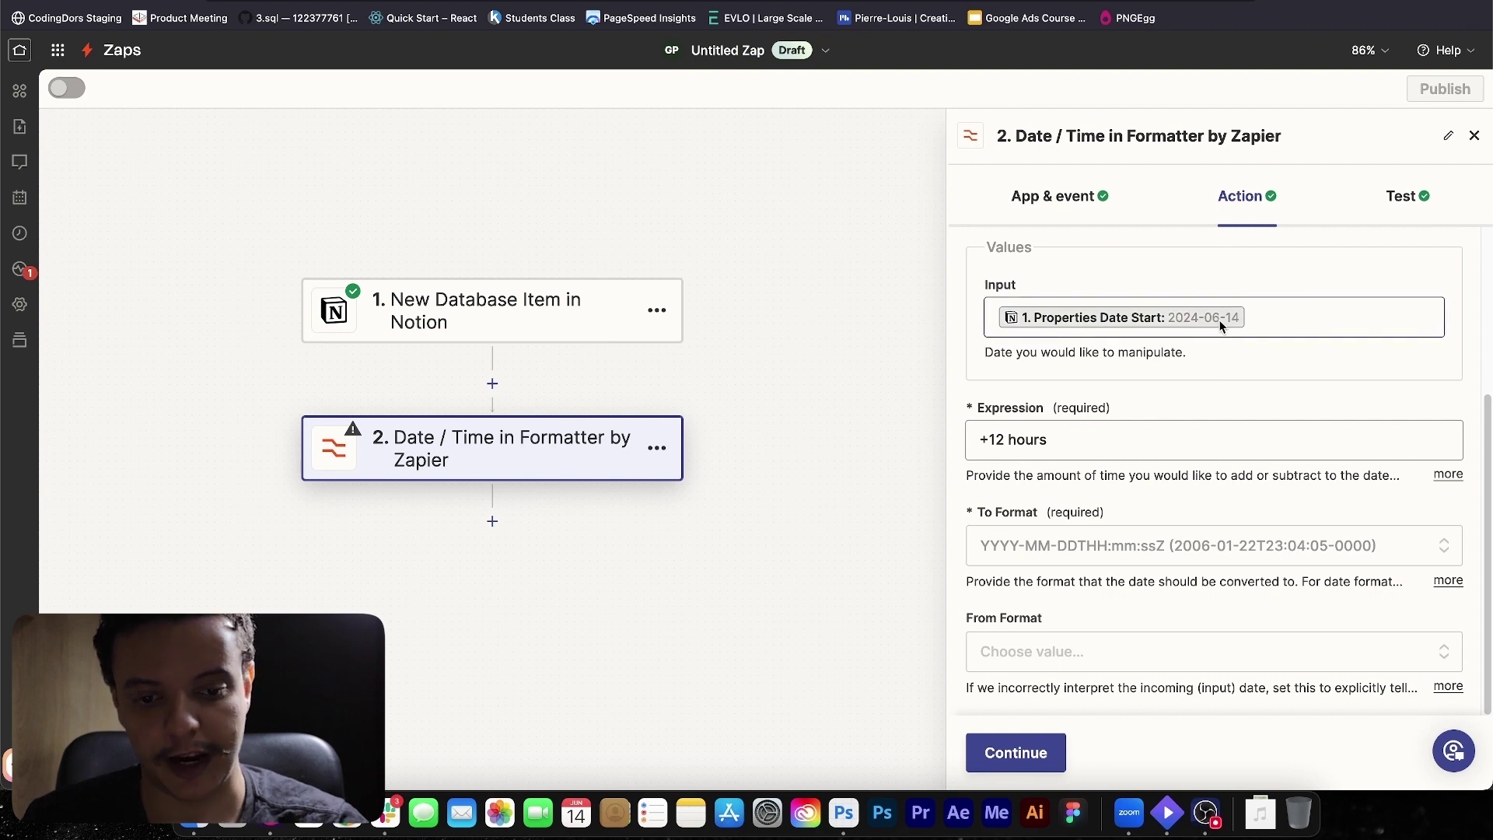
{"action": "key", "text": "ctrl+Tab"}
{"action": "key", "text": "ctrl+shift+Tab"}
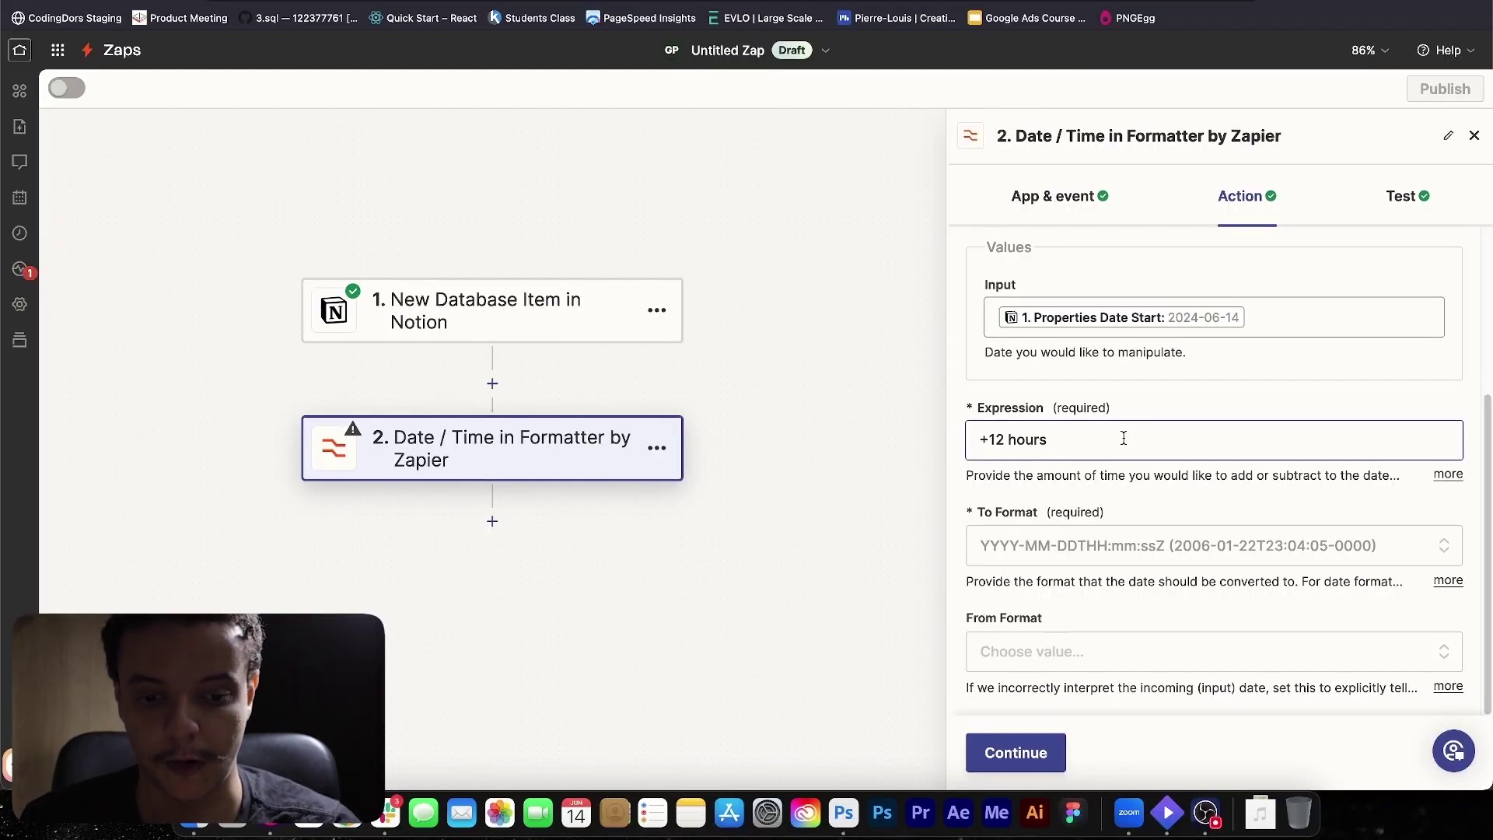
{"action": "left_click", "coordinate": [1124, 439]}
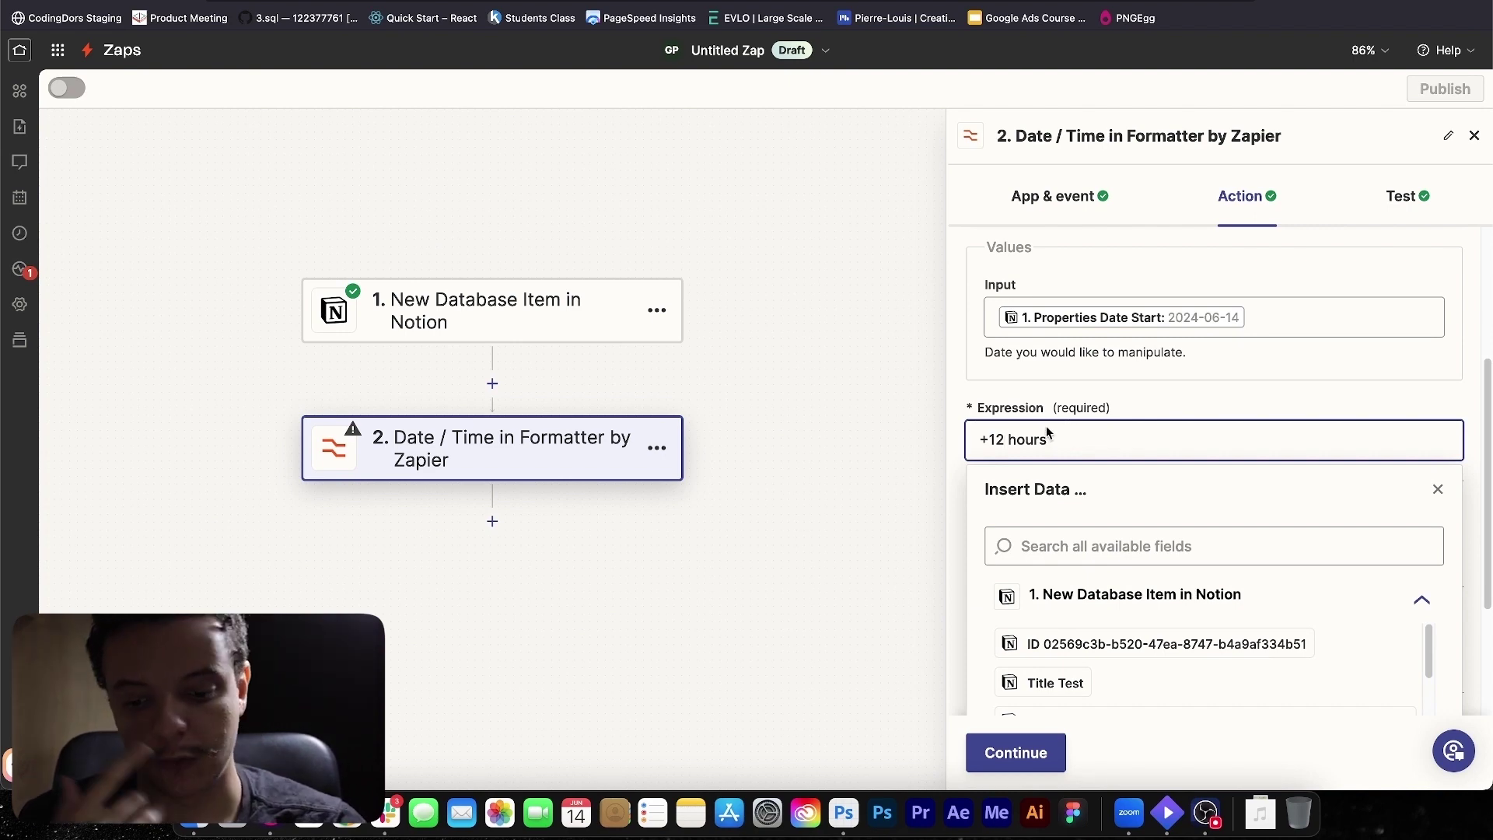
{"action": "key", "text": "BackSpace"}
{"action": "type", "text": "4"}
{"action": "key", "text": "Escape"}
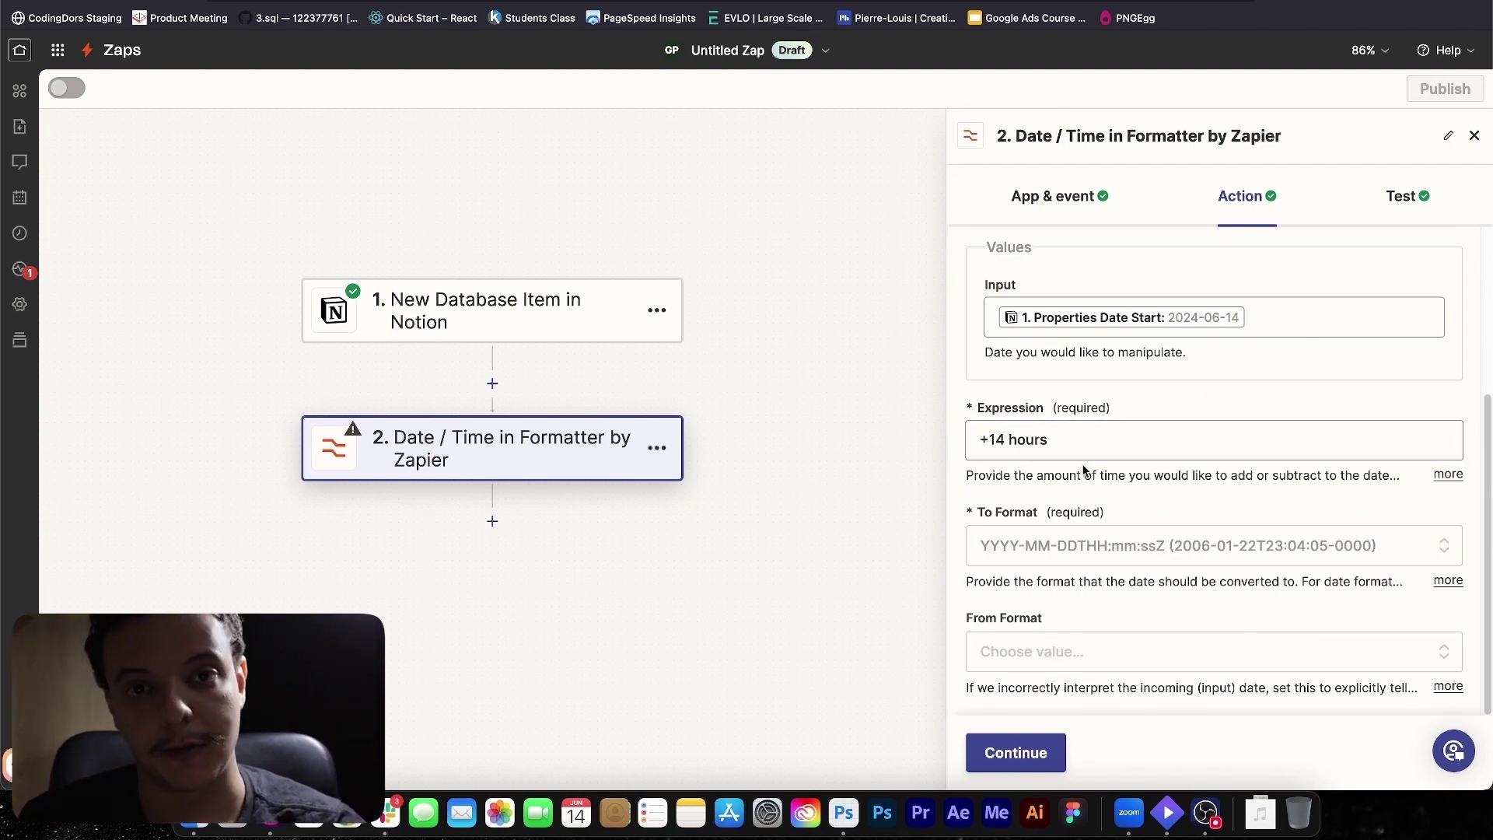
Set the Formatter step's expression to "+17 hours"
{"action": "left_click", "coordinate": [1005, 440]}
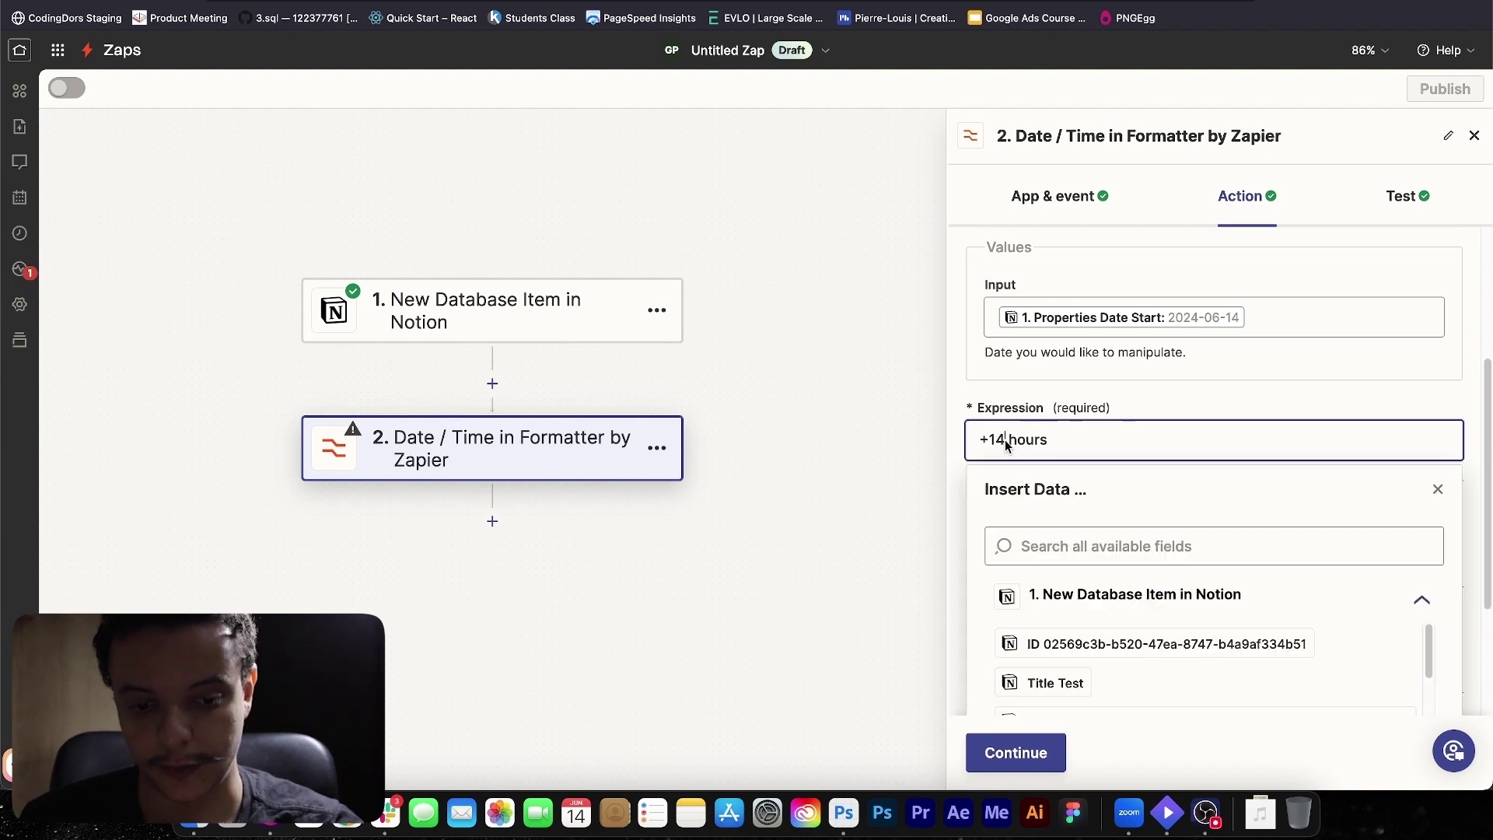
{"action": "key", "text": "BackSpace"}
{"action": "type", "text": "7"}
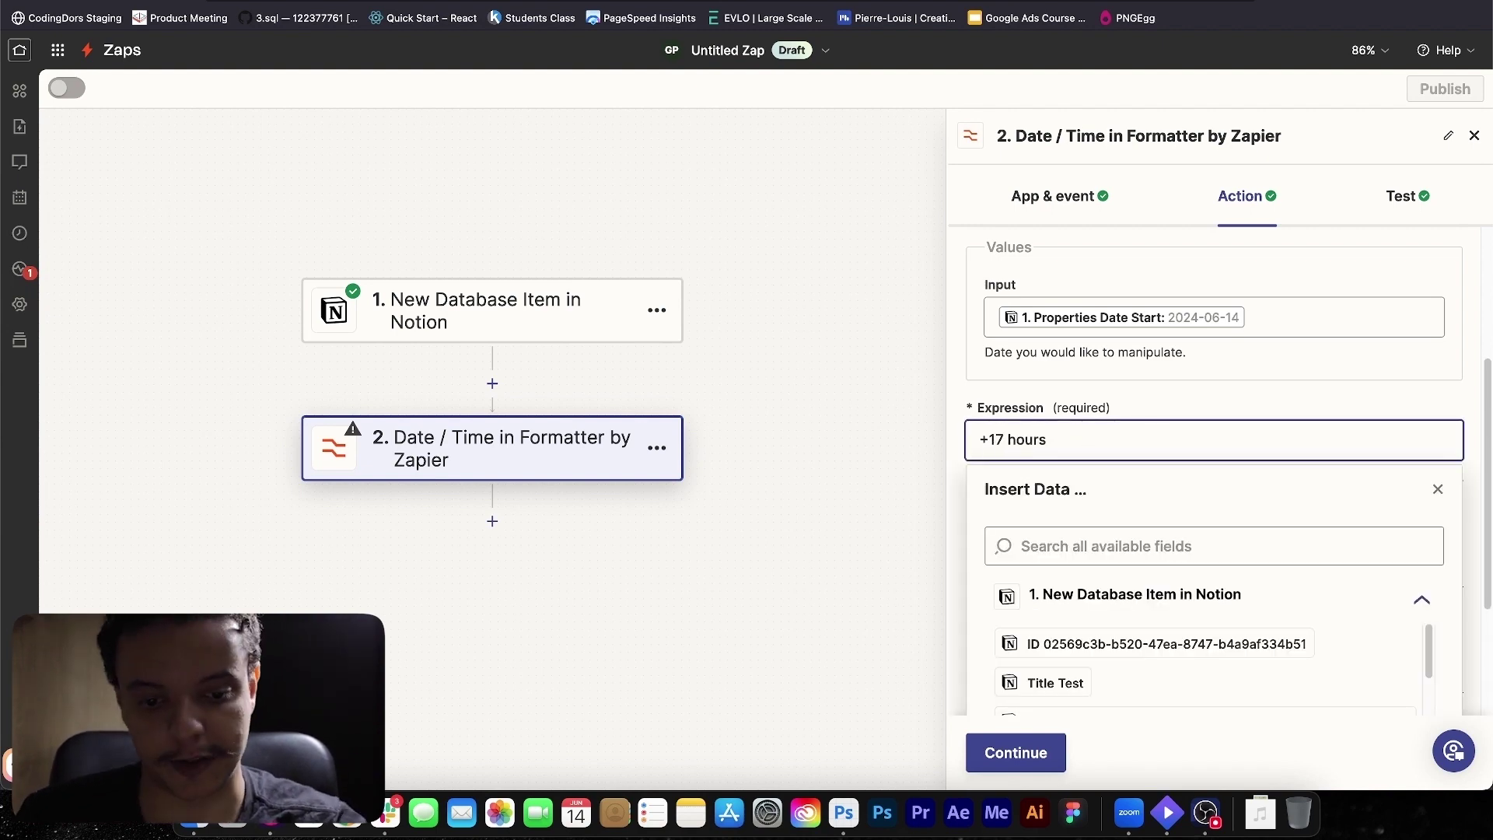
Review the date output of the Formatter step's previous test and return to its action settings
{"action": "left_click", "coordinate": [1130, 393]}
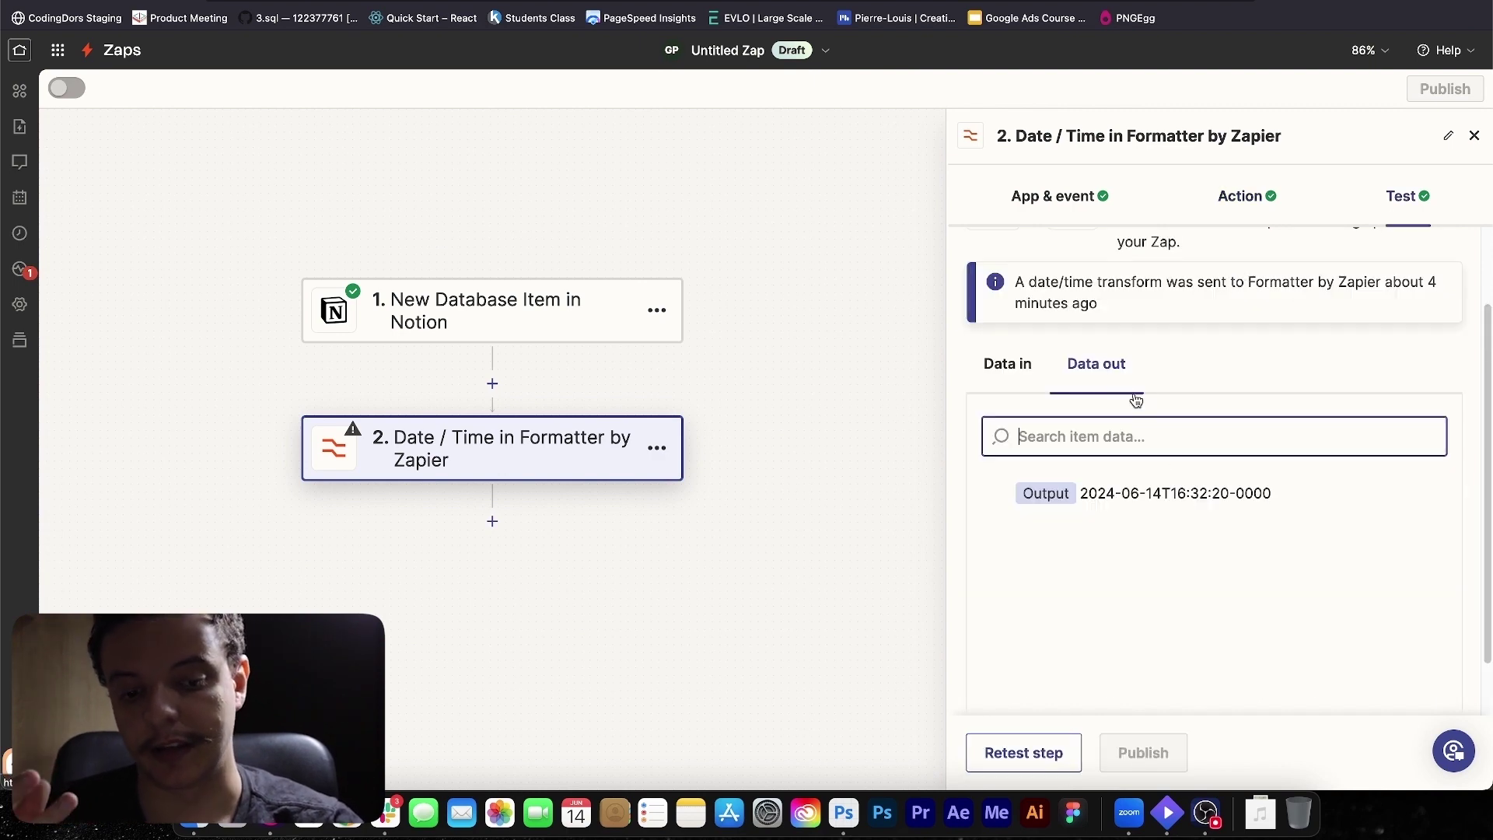
{"action": "left_click_drag", "start_coordinate": [1174, 494], "coordinate": [1188, 496]}
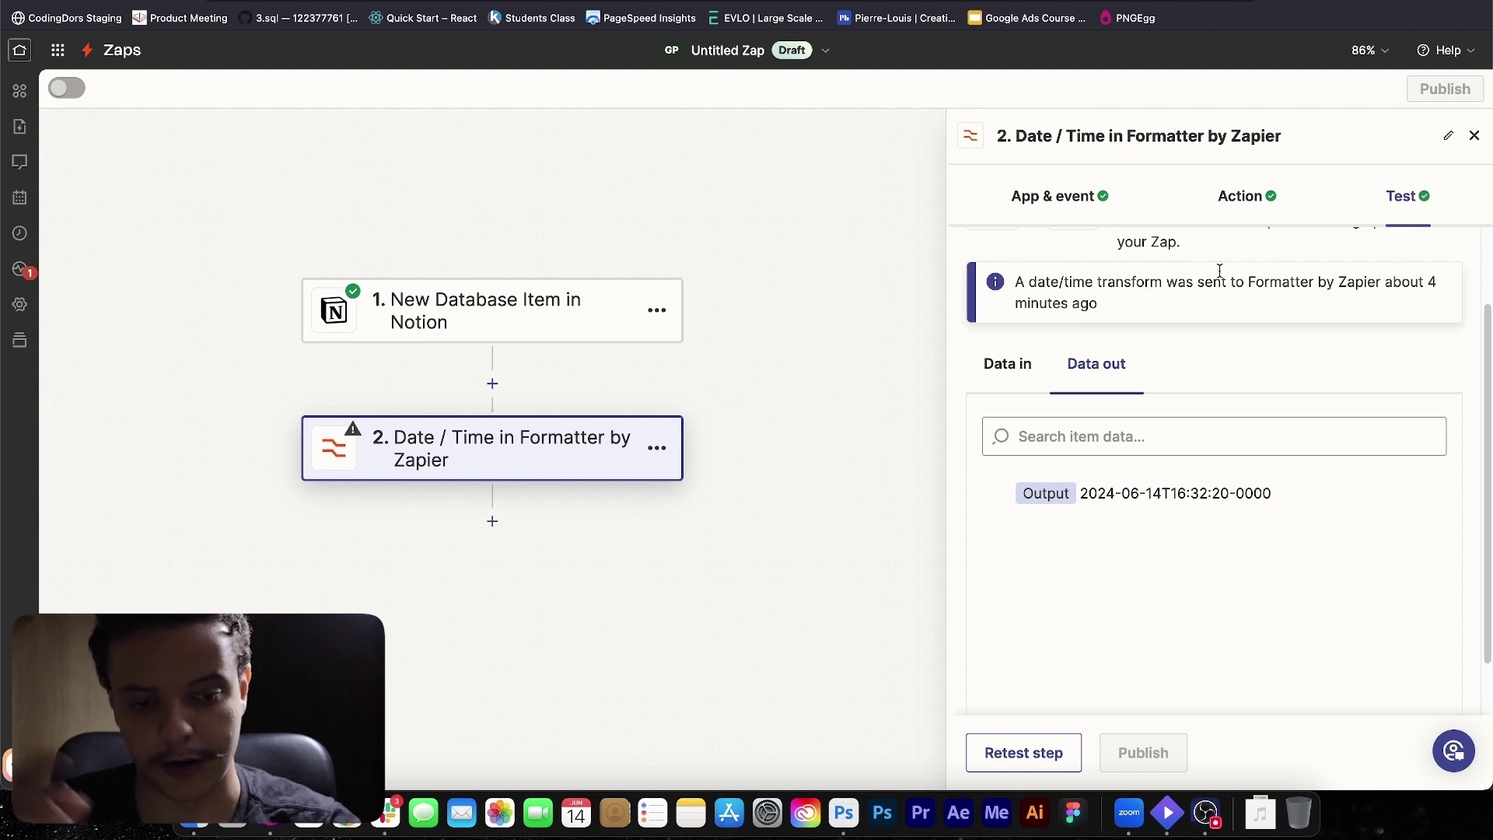
{"action": "left_click", "coordinate": [1246, 216]}
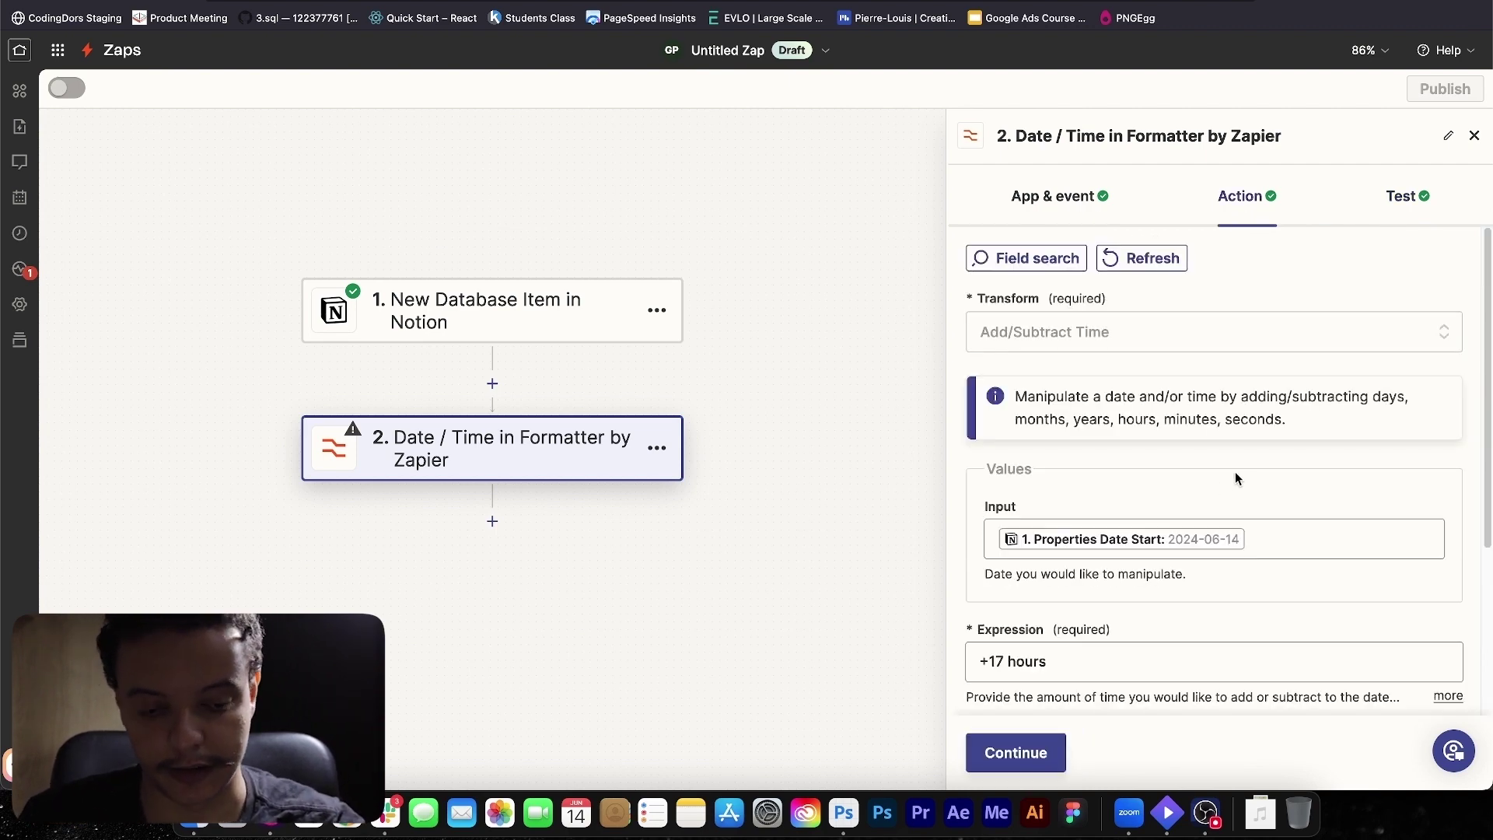
Keep YYYY-MM-DDTHH:mm:ssZ as the Formatter step's output format, retest the step and check the date output
{"action": "scroll", "coordinate": [1235, 471], "scroll_direction": "down", "scroll_amount": 3}
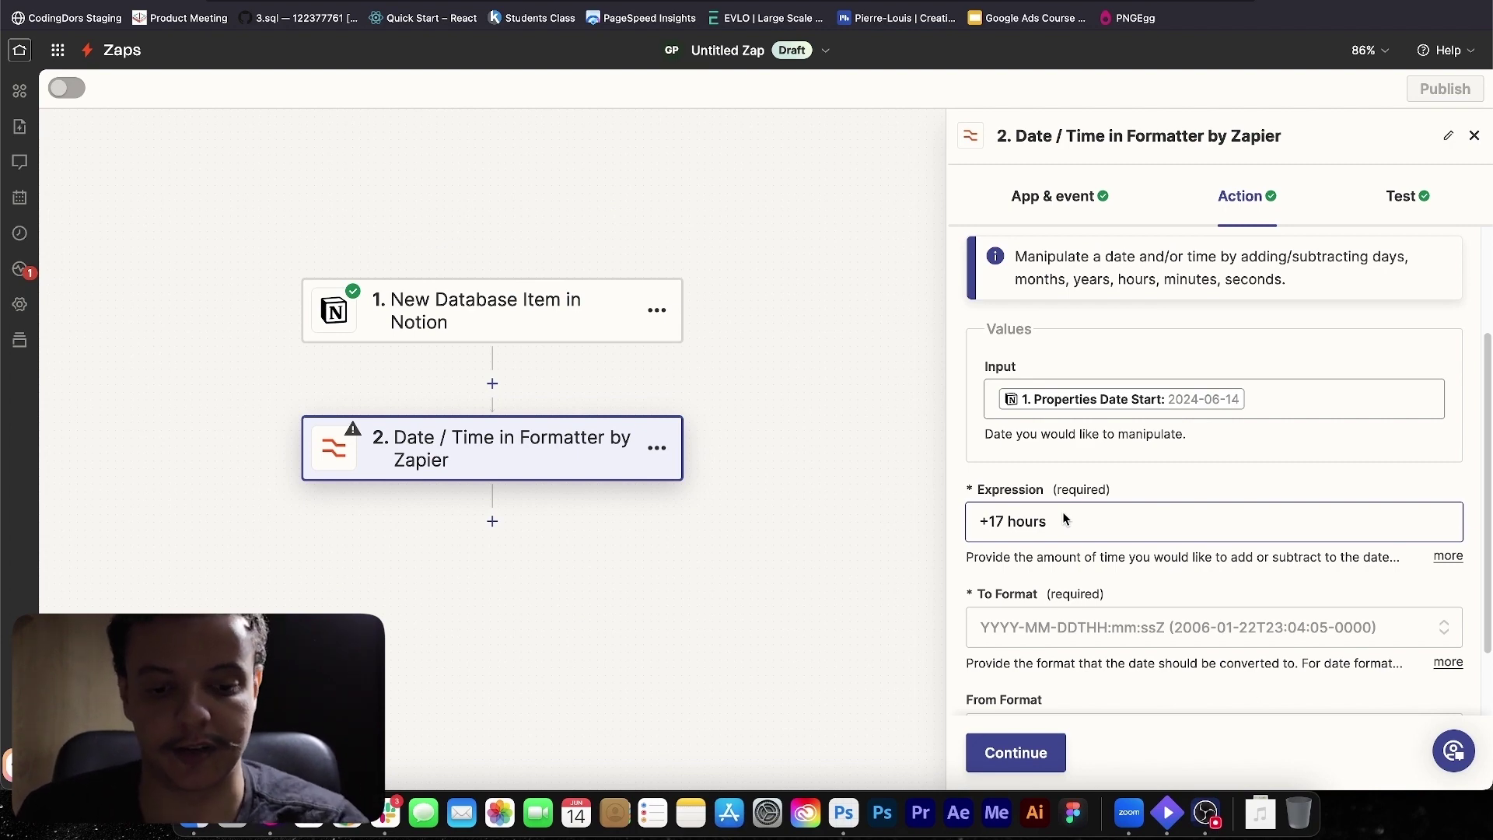
{"action": "scroll", "coordinate": [1070, 534], "scroll_direction": "down", "scroll_amount": 2}
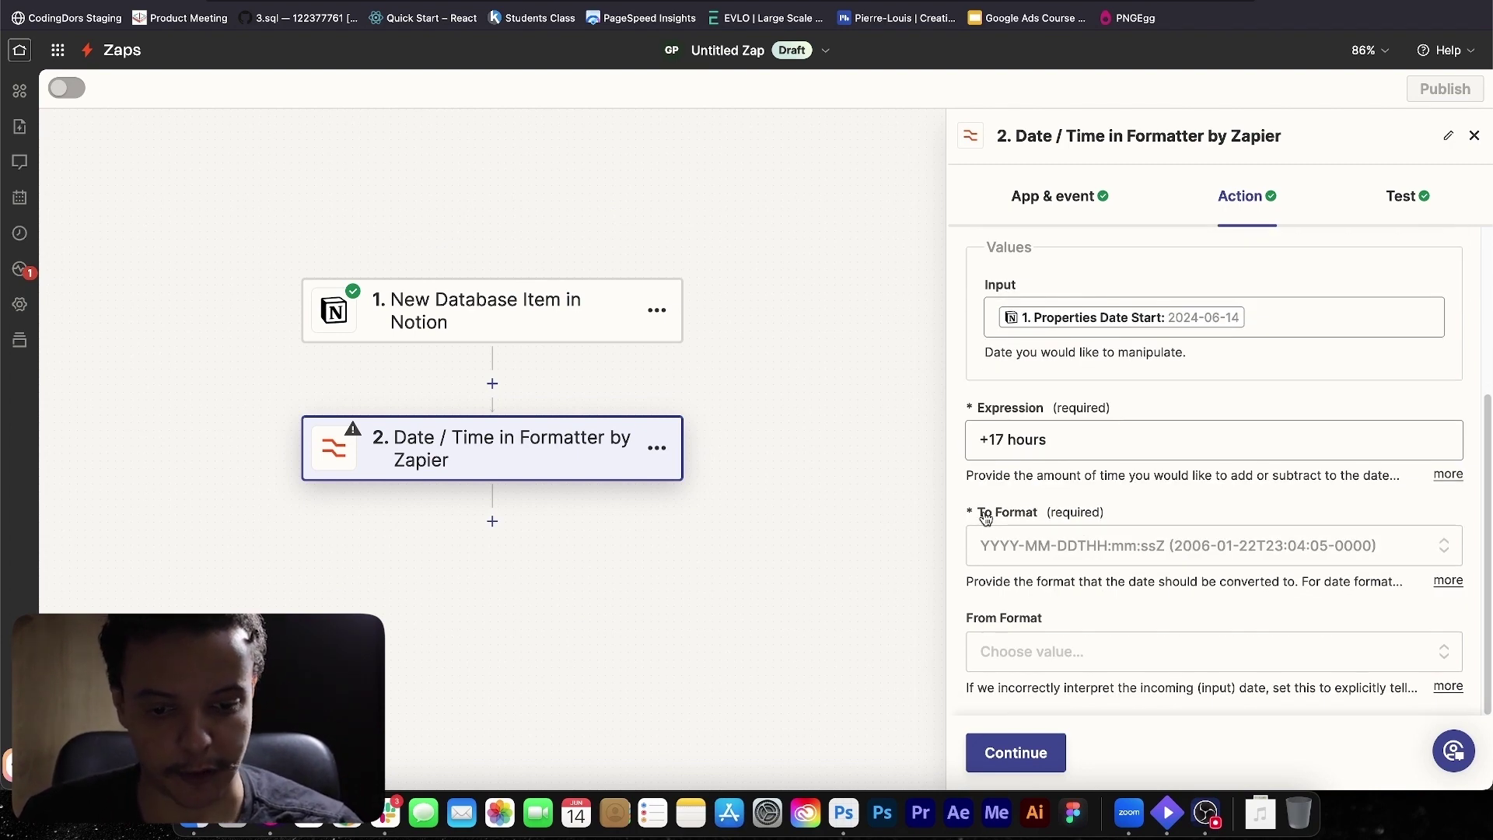
{"action": "left_click", "coordinate": [1341, 567]}
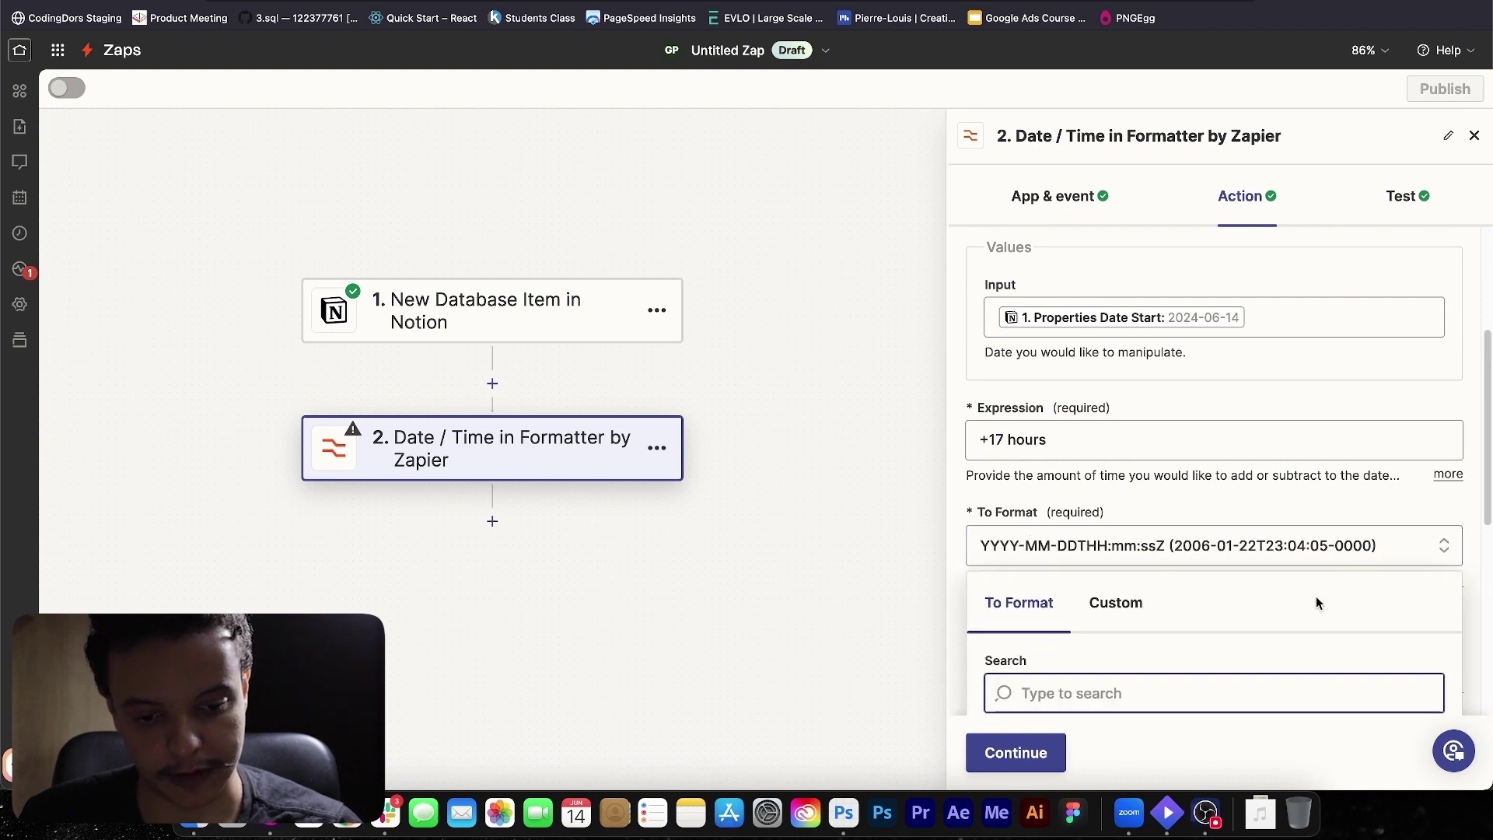
{"action": "scroll", "coordinate": [1420, 490], "scroll_direction": "down", "scroll_amount": 3}
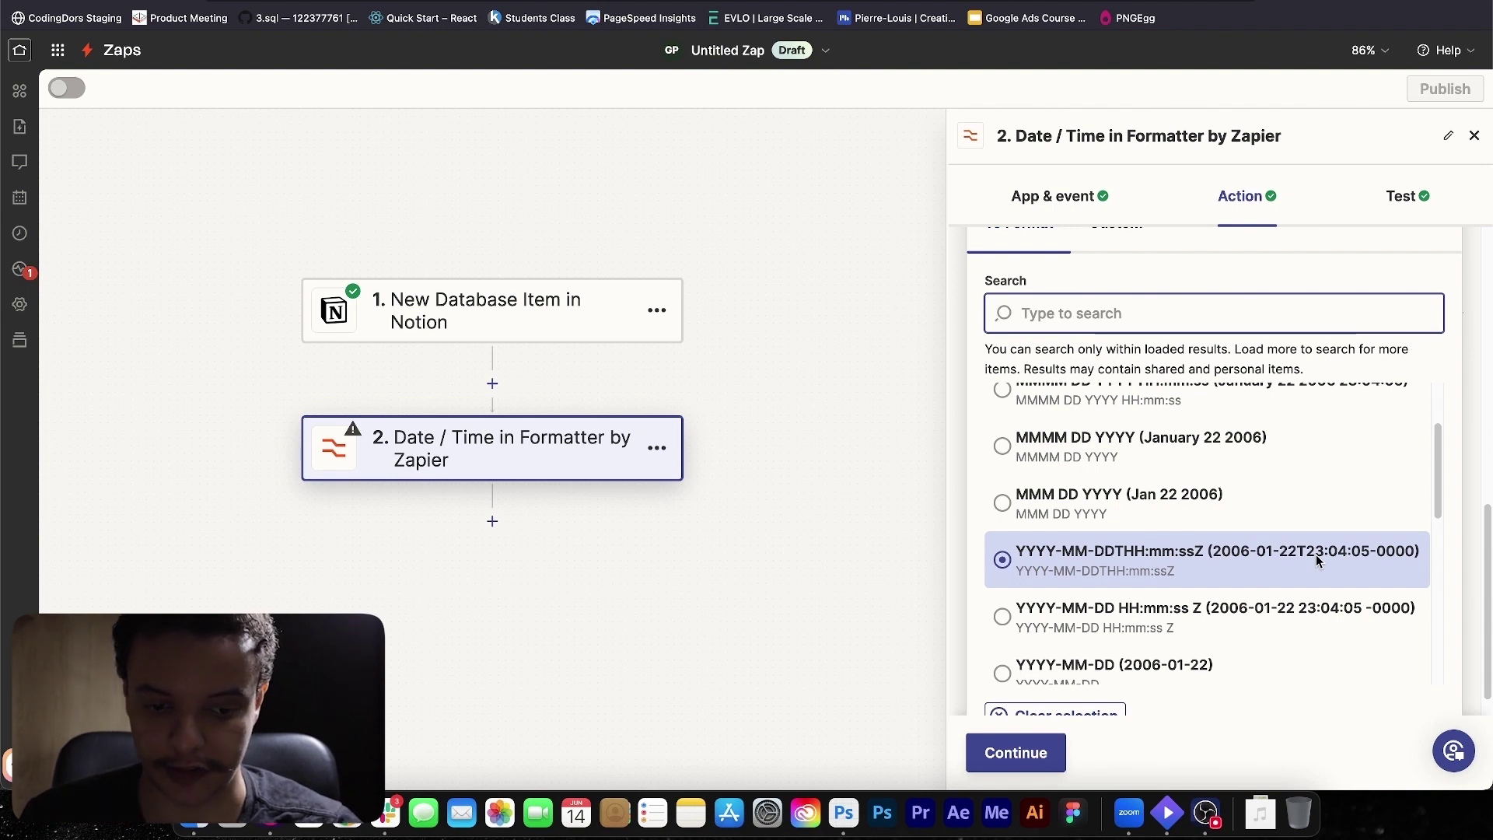
{"action": "scroll", "coordinate": [1171, 593], "scroll_direction": "up", "scroll_amount": 2}
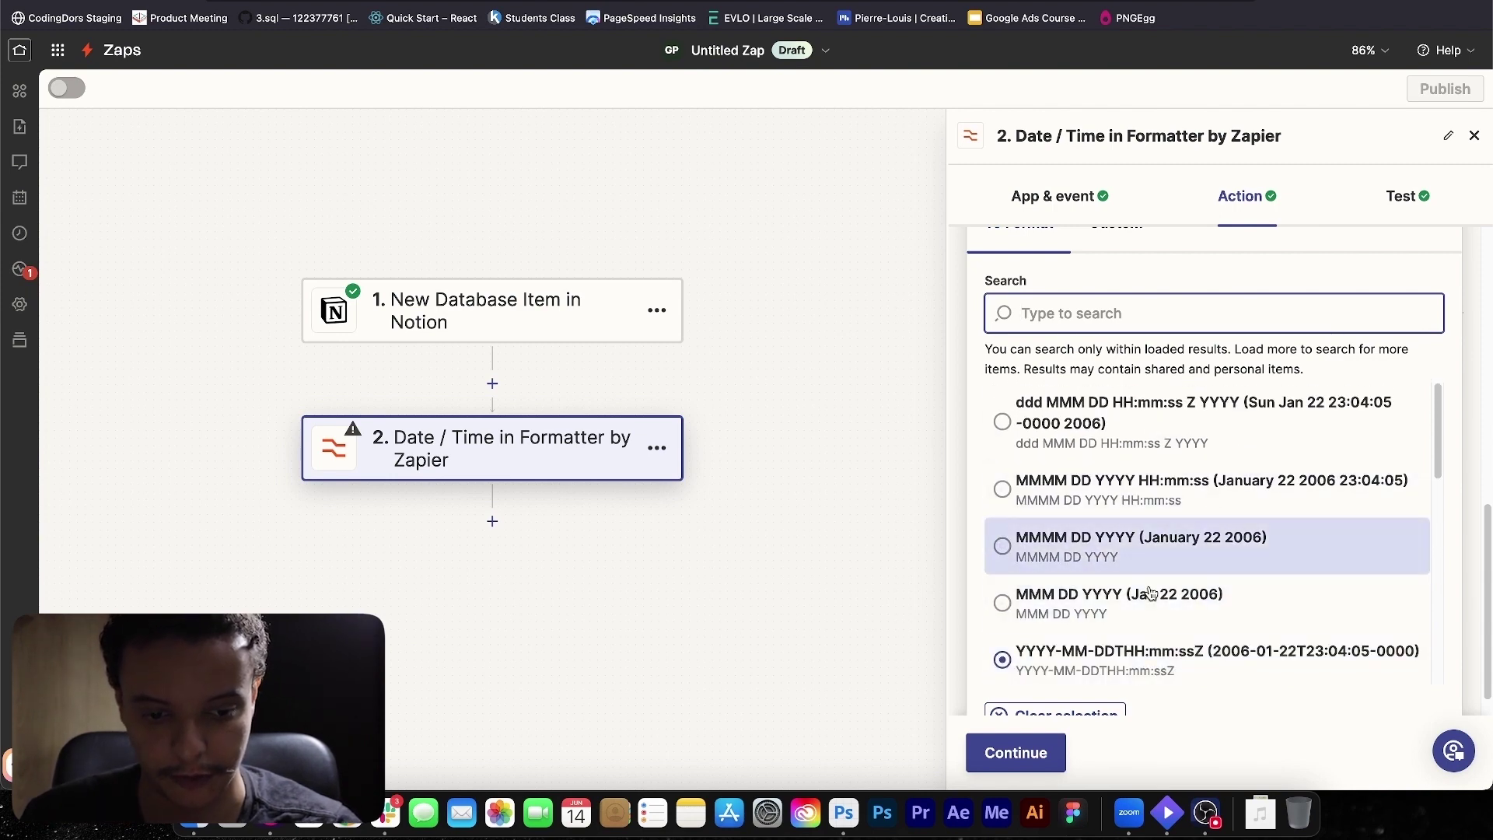
{"action": "scroll", "coordinate": [1104, 559], "scroll_direction": "down", "scroll_amount": 1}
{"action": "left_click", "coordinate": [1100, 618]}
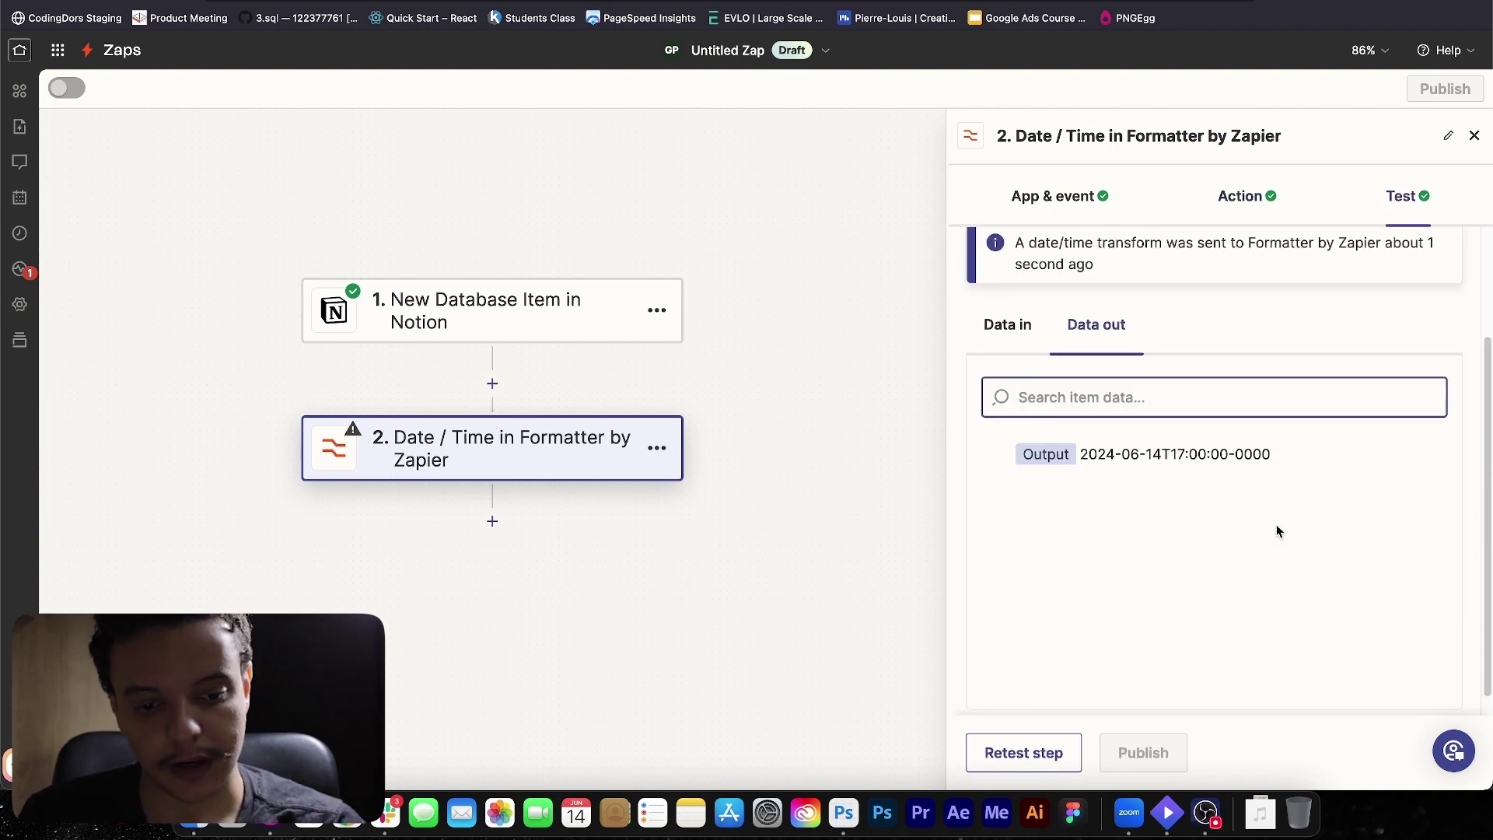
{"action": "left_click_drag", "start_coordinate": [1102, 454], "coordinate": [1184, 459]}
{"action": "left_click", "coordinate": [1160, 461]}
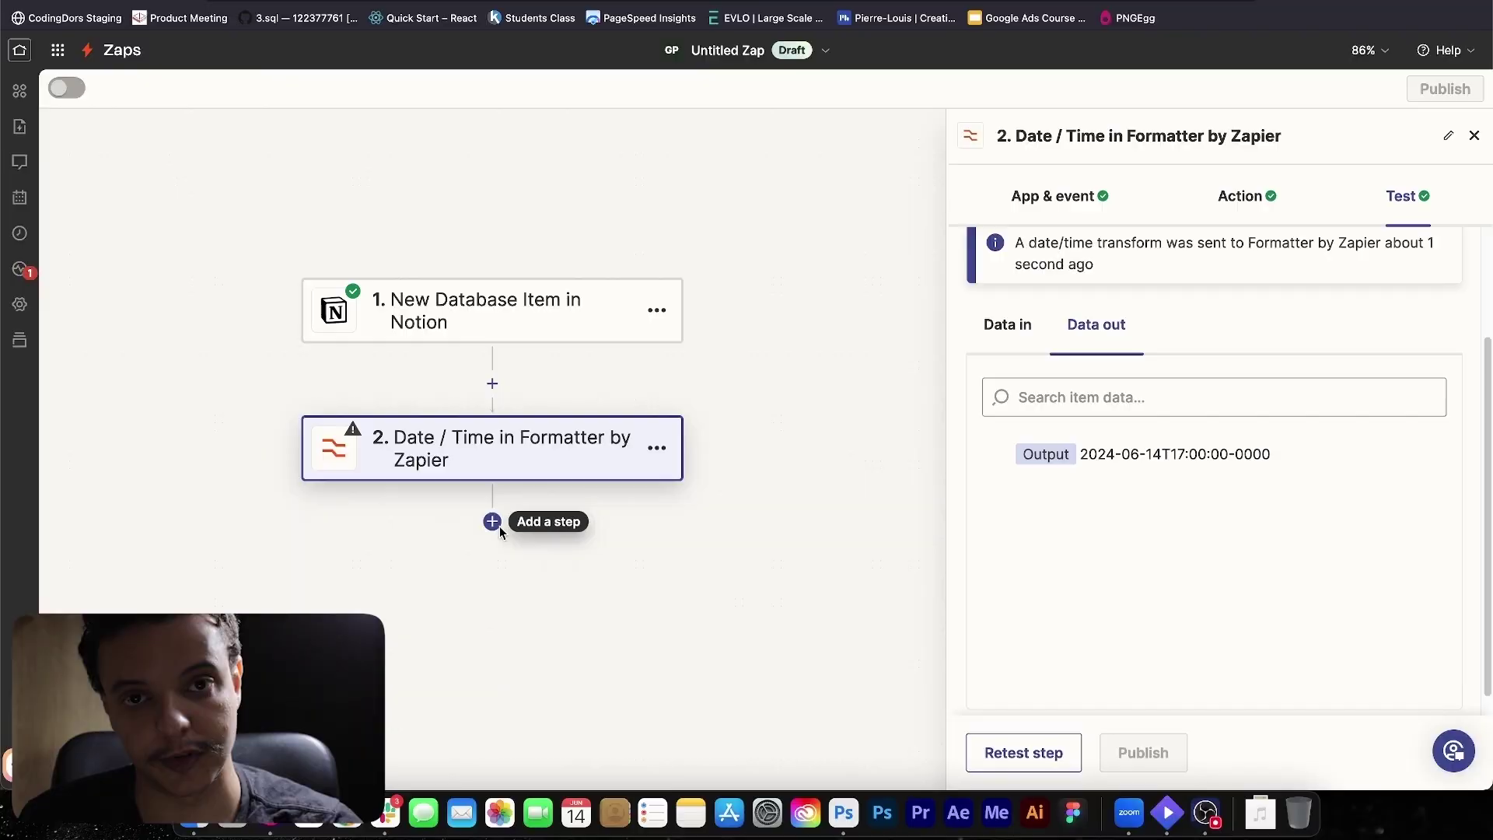
Add a Slack action after the Formatter step with Send Channel Message as its event
{"action": "left_click", "coordinate": [499, 525]}
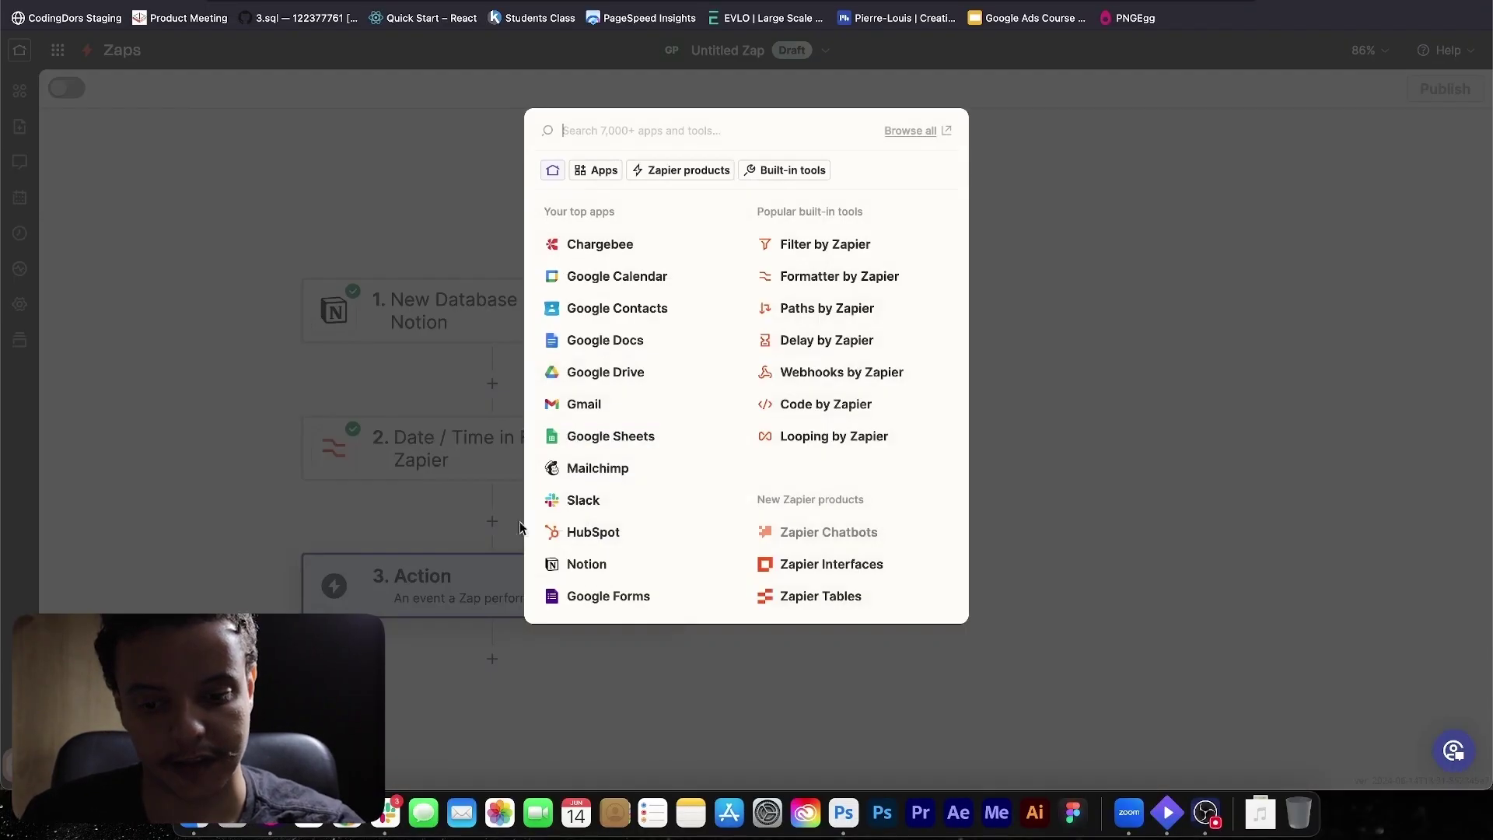
{"action": "left_click", "coordinate": [583, 500]}
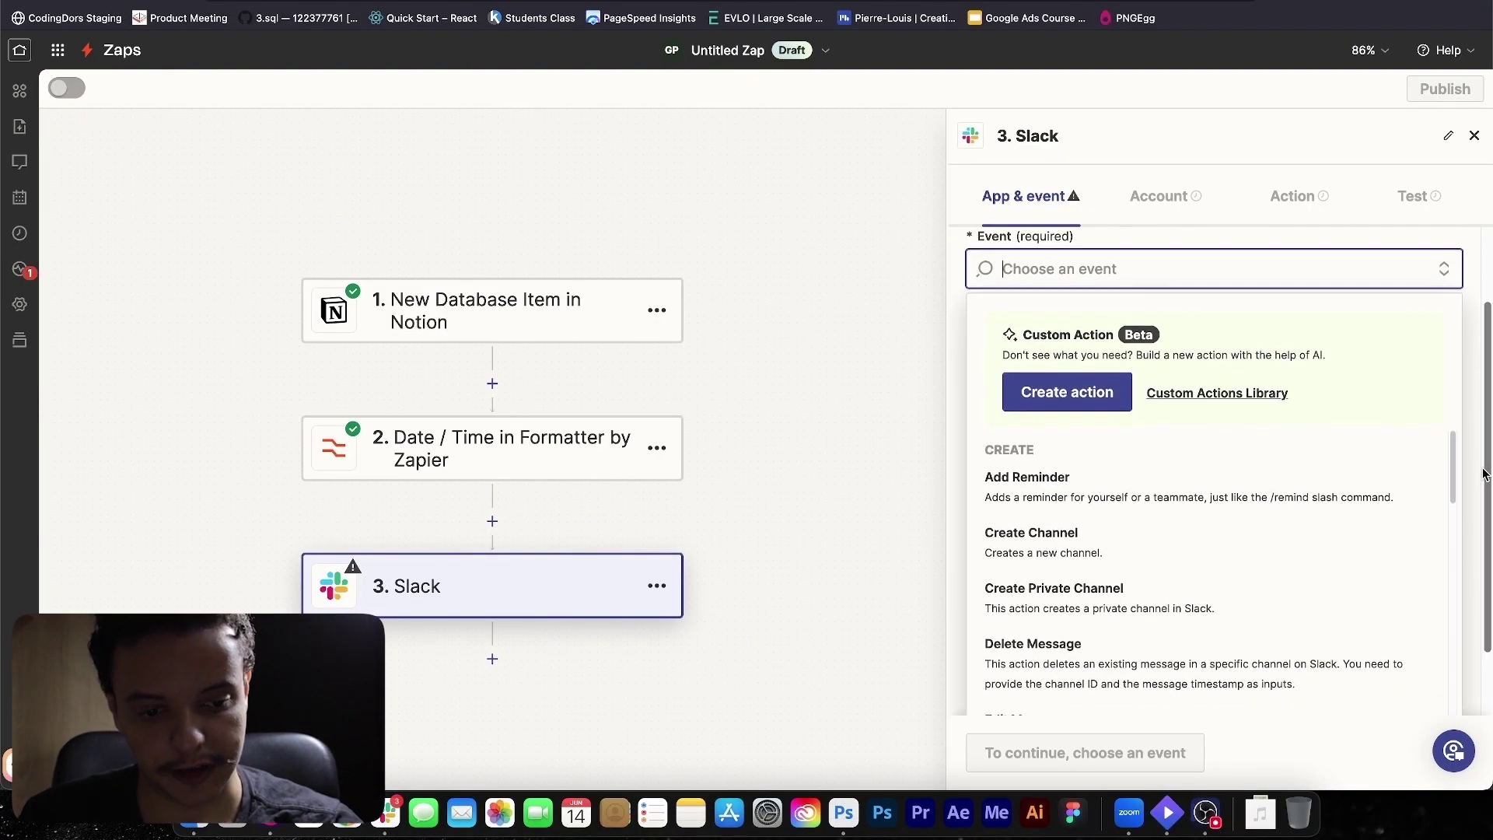
{"action": "left_click_drag", "start_coordinate": [1451, 467], "coordinate": [1448, 615]}
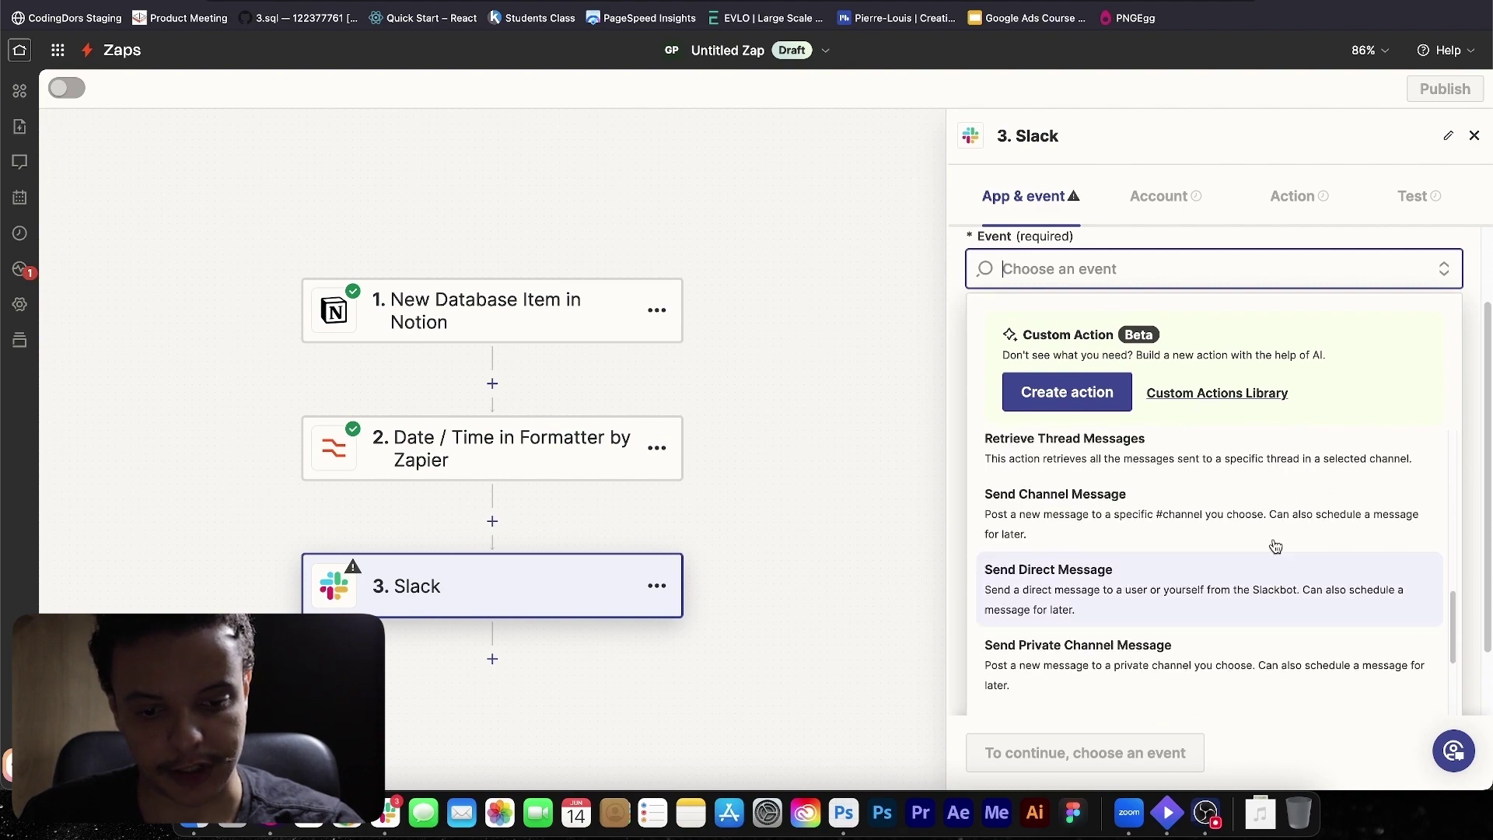
{"action": "left_click", "coordinate": [1030, 515]}
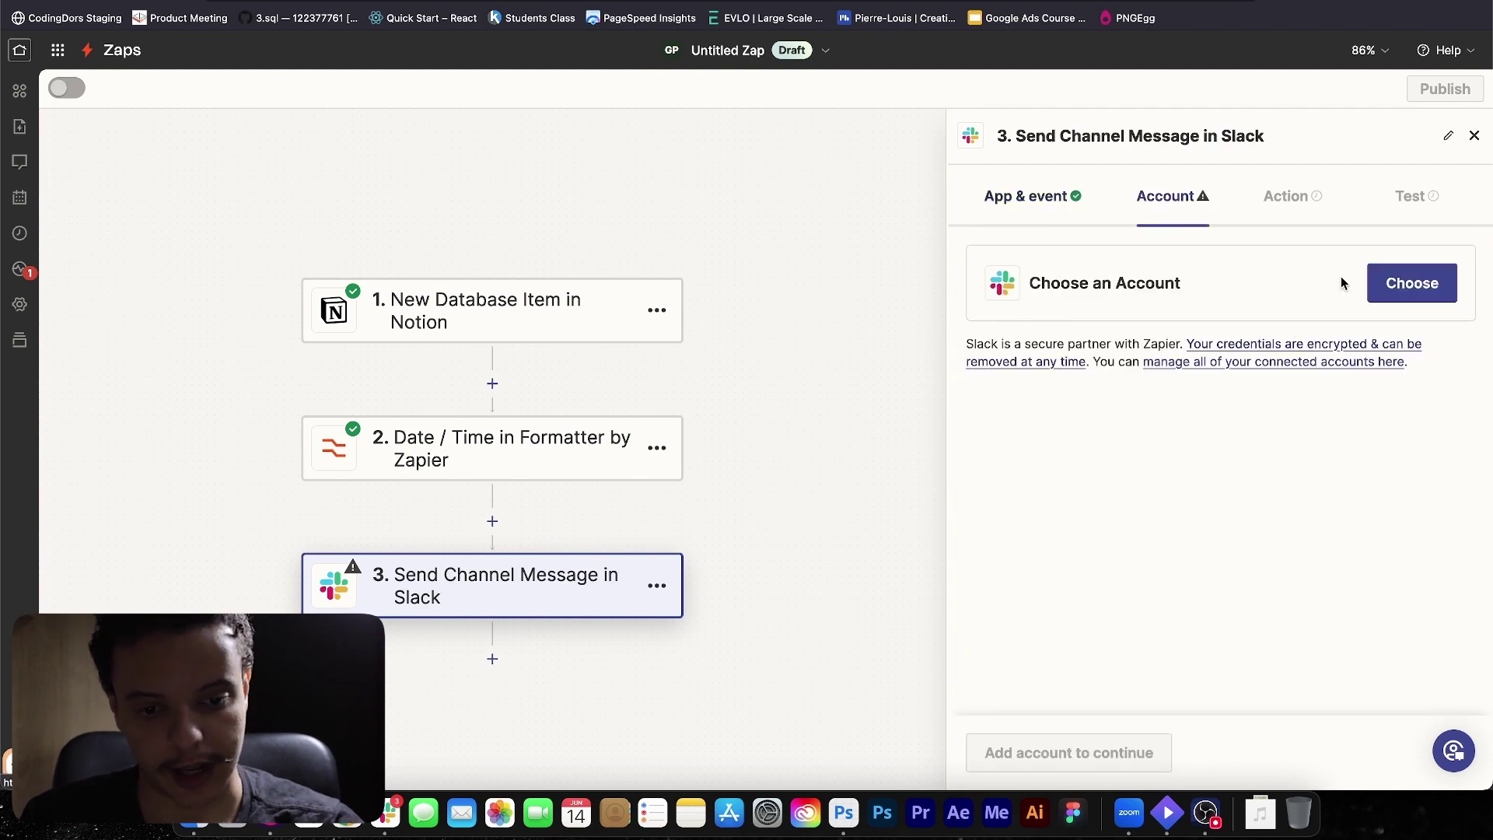
Choose the existing Automation Test Slack account without the #2 suffix and continue to the action settings
{"action": "left_click", "coordinate": [1425, 294]}
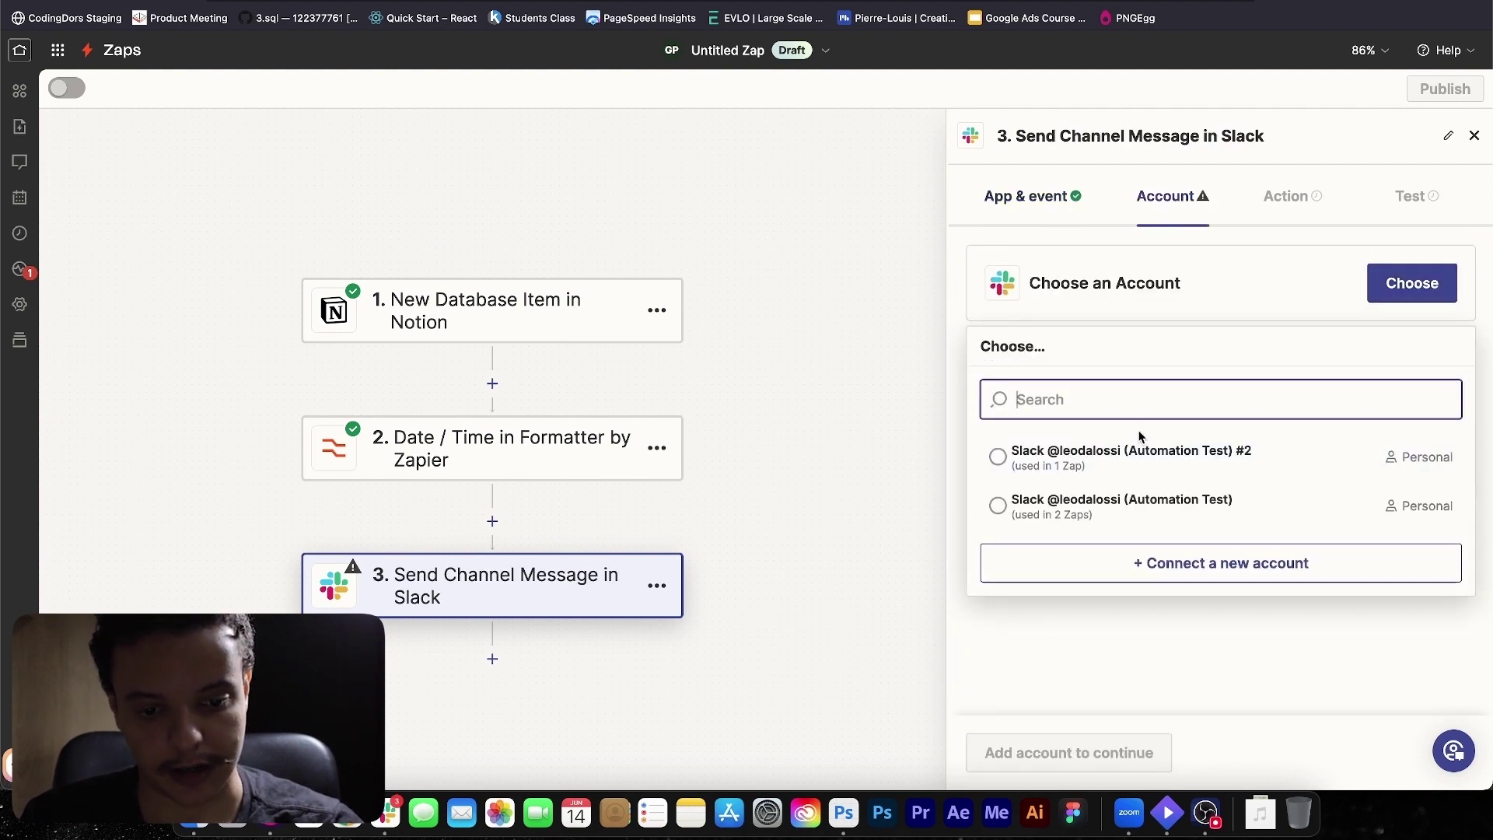
{"action": "left_click", "coordinate": [1112, 510]}
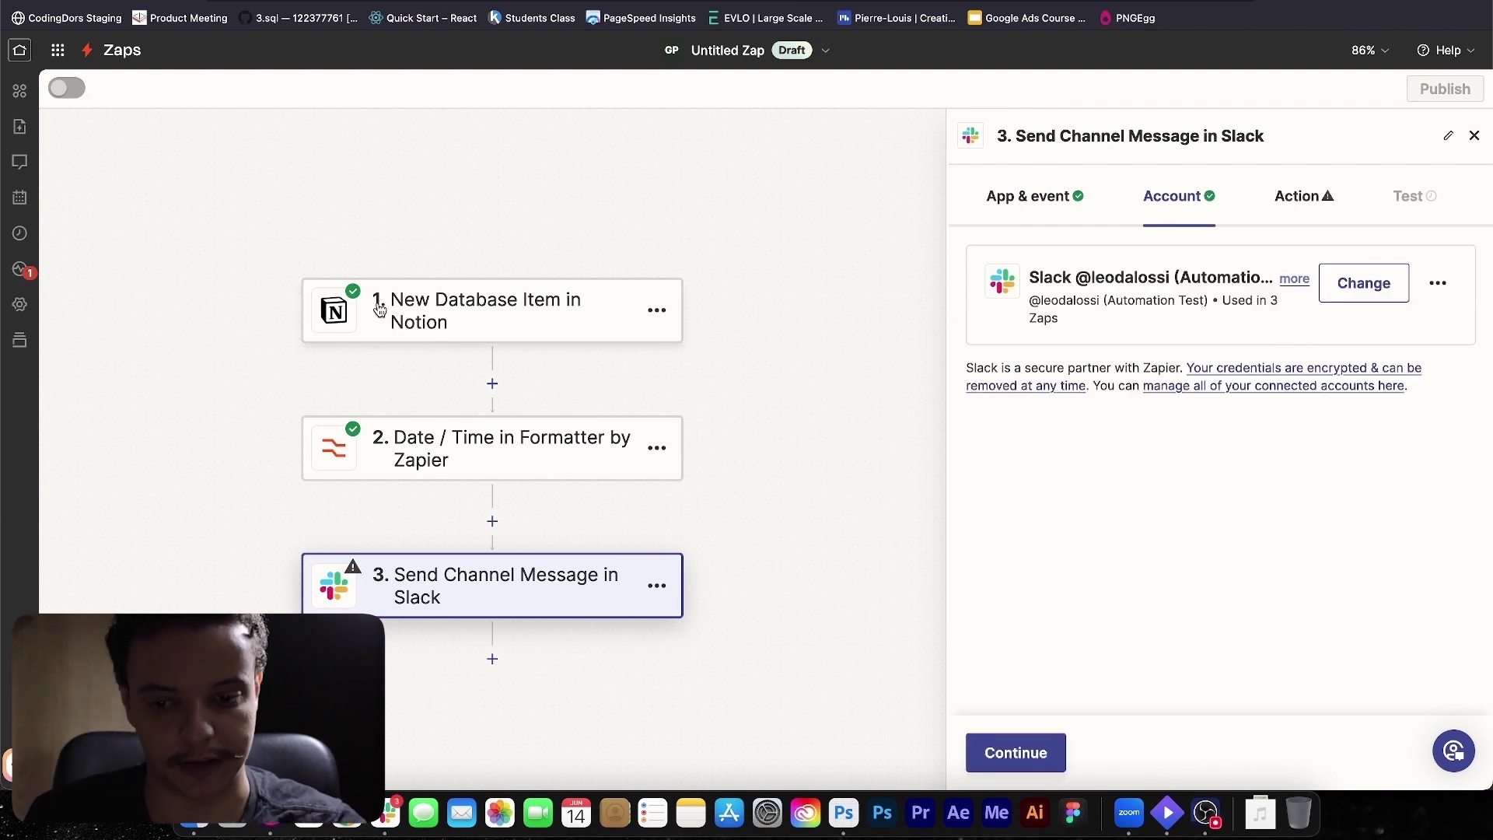
{"action": "left_click", "coordinate": [1018, 747]}
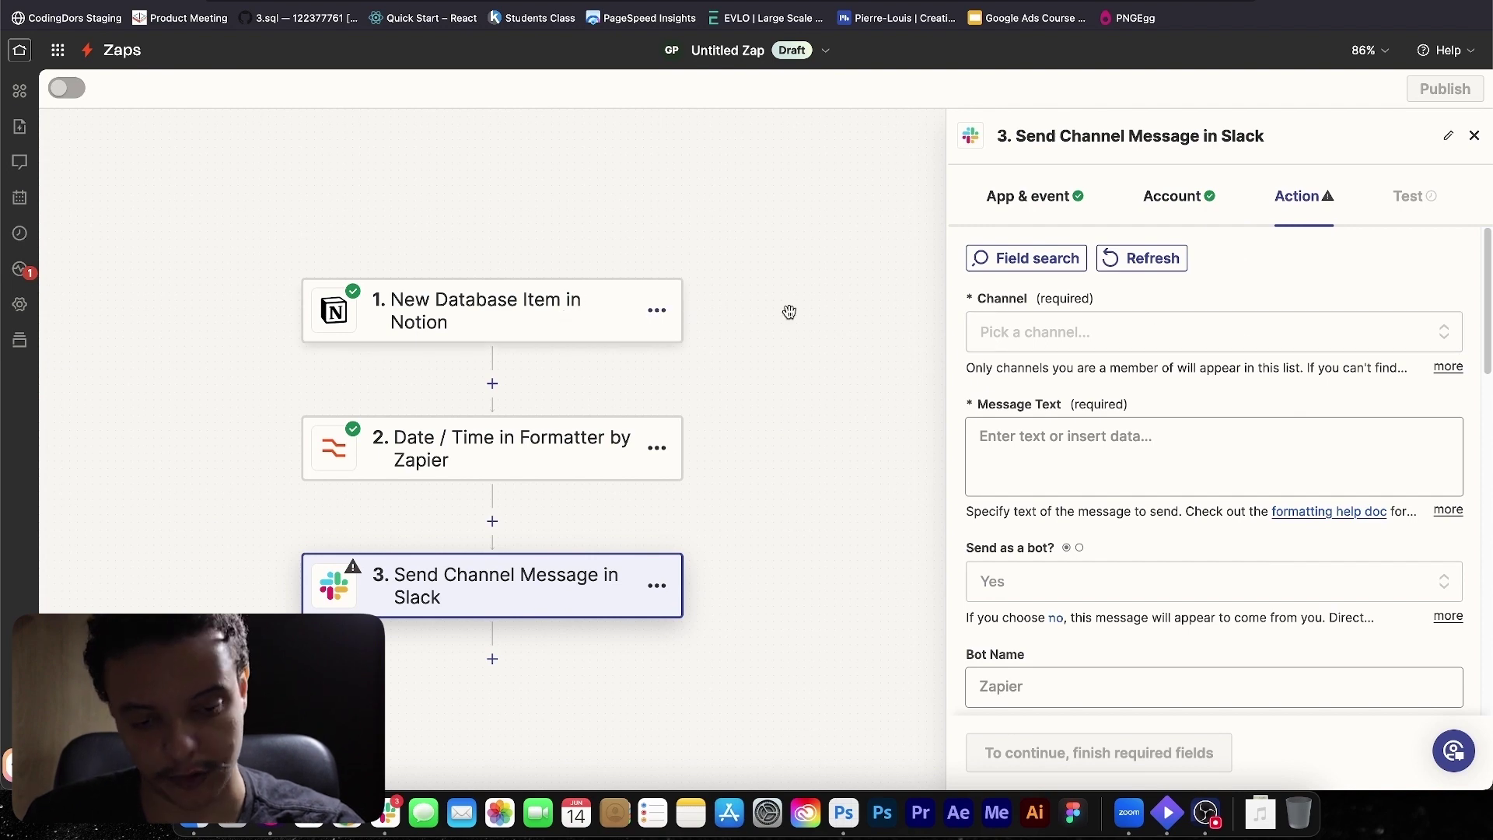
Set the Slack message's channel to meeting
{"action": "left_click", "coordinate": [1284, 326]}
{"action": "scroll", "coordinate": [1089, 544], "scroll_direction": "down", "scroll_amount": 2}
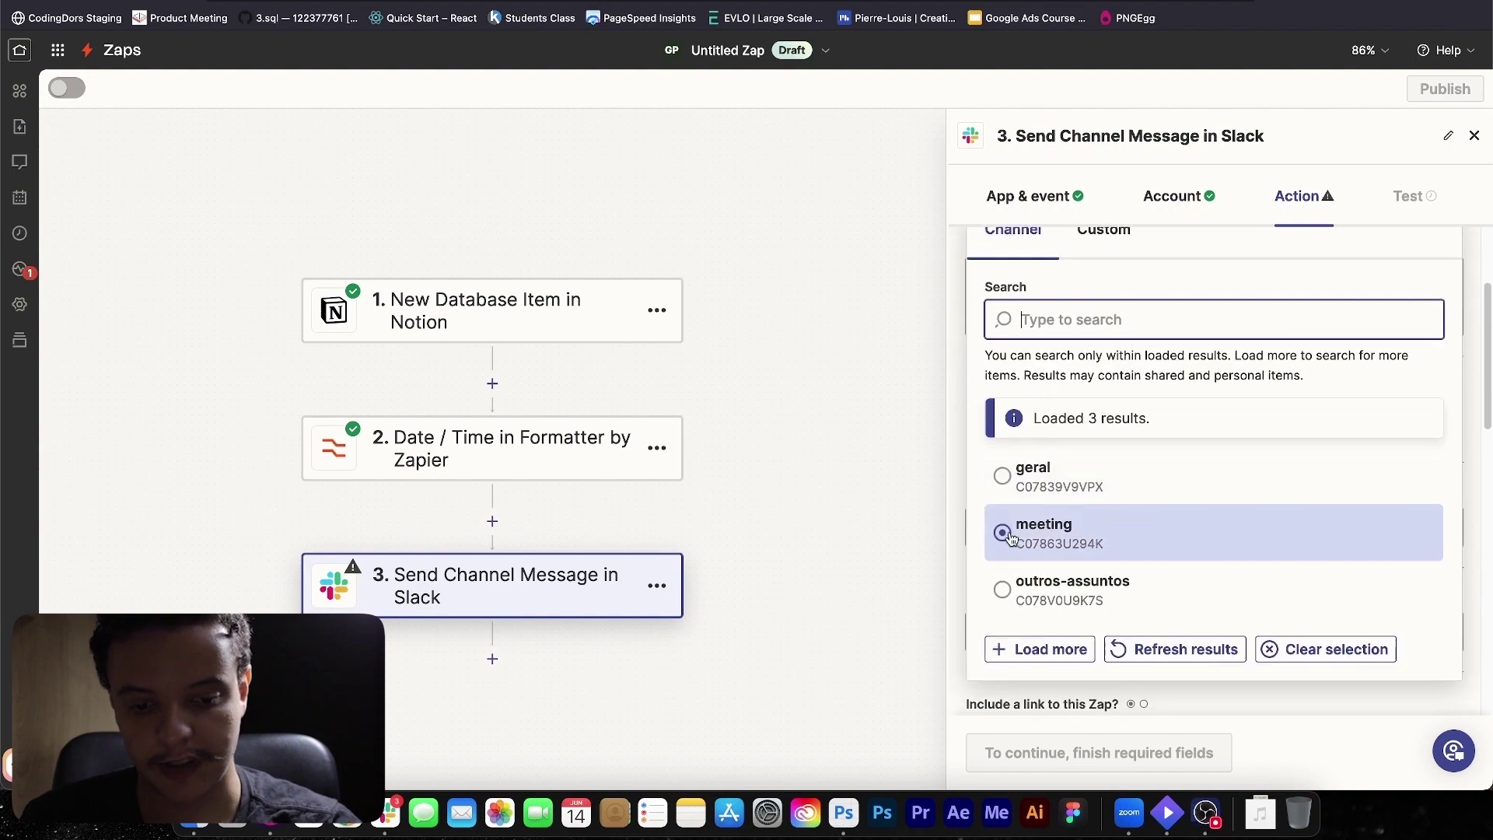
{"action": "left_click", "coordinate": [1018, 535]}
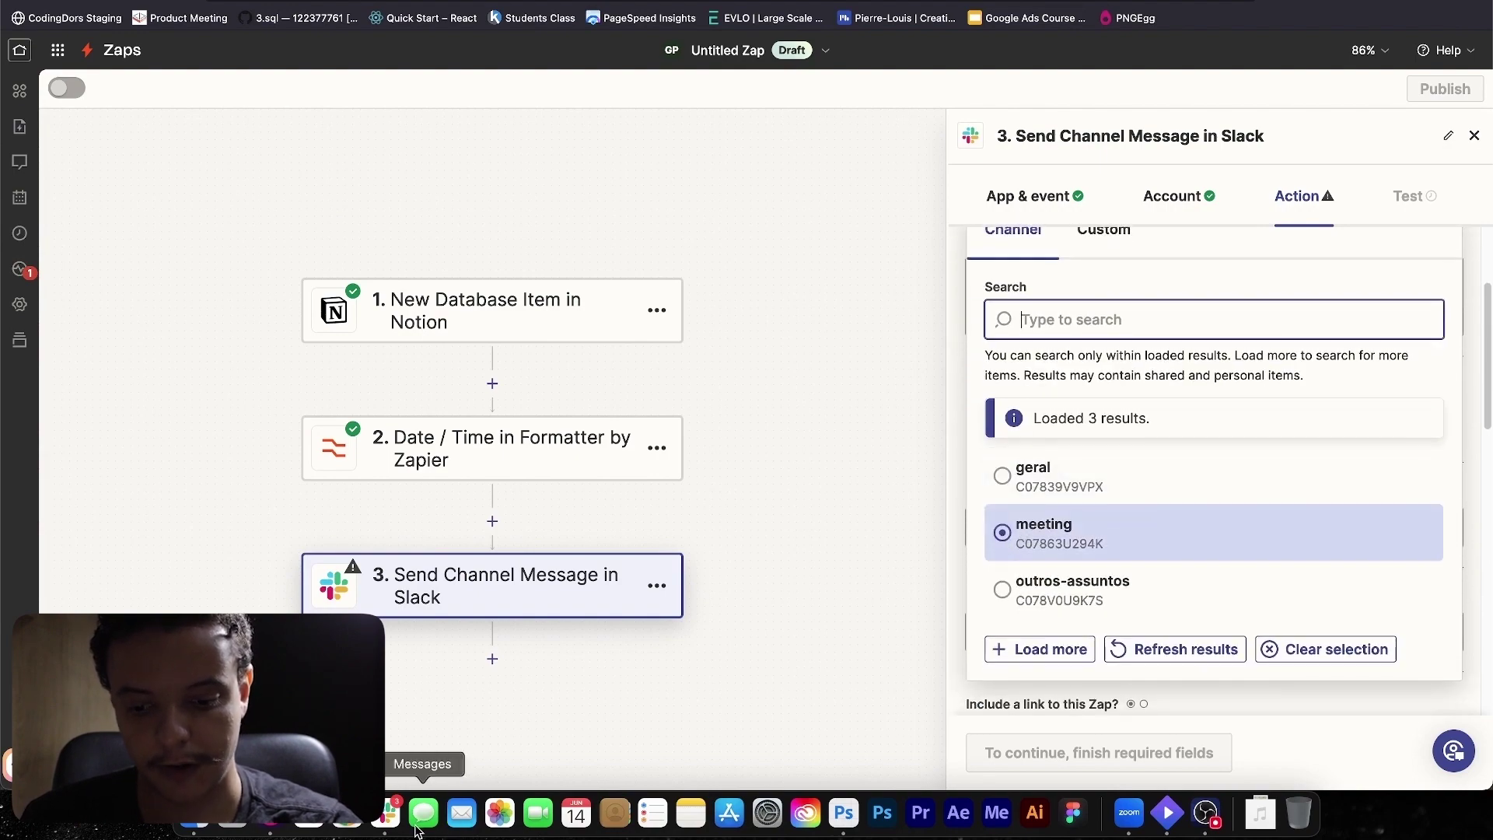
{"action": "left_click", "coordinate": [1095, 534]}
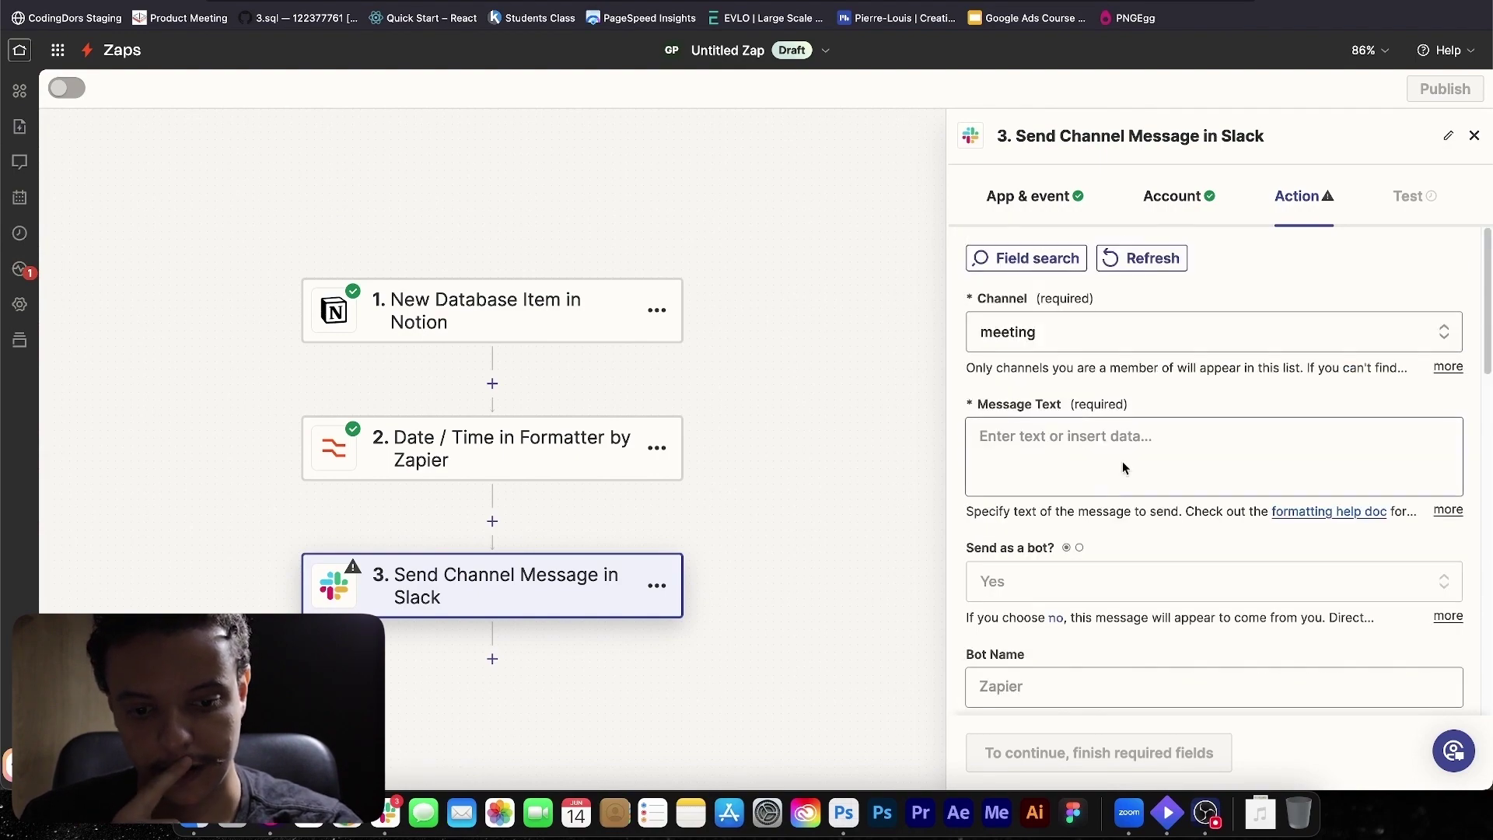
Examine the Notion trigger fields available for insertion into the Slack message text
{"action": "left_click", "coordinate": [1080, 439]}
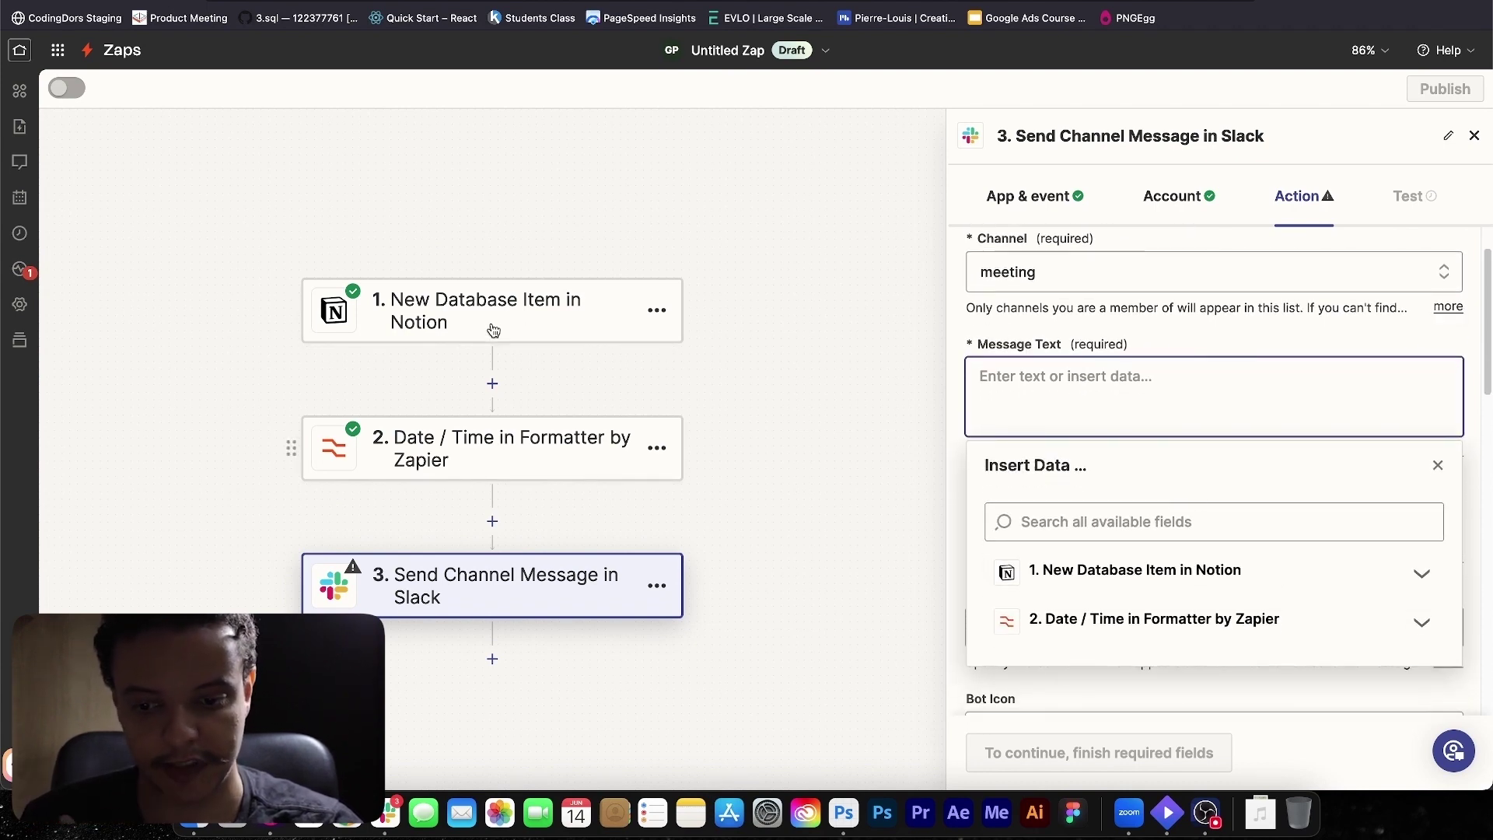
{"action": "left_click", "coordinate": [1197, 577]}
{"action": "scroll", "coordinate": [1488, 612], "scroll_direction": "down", "scroll_amount": 3}
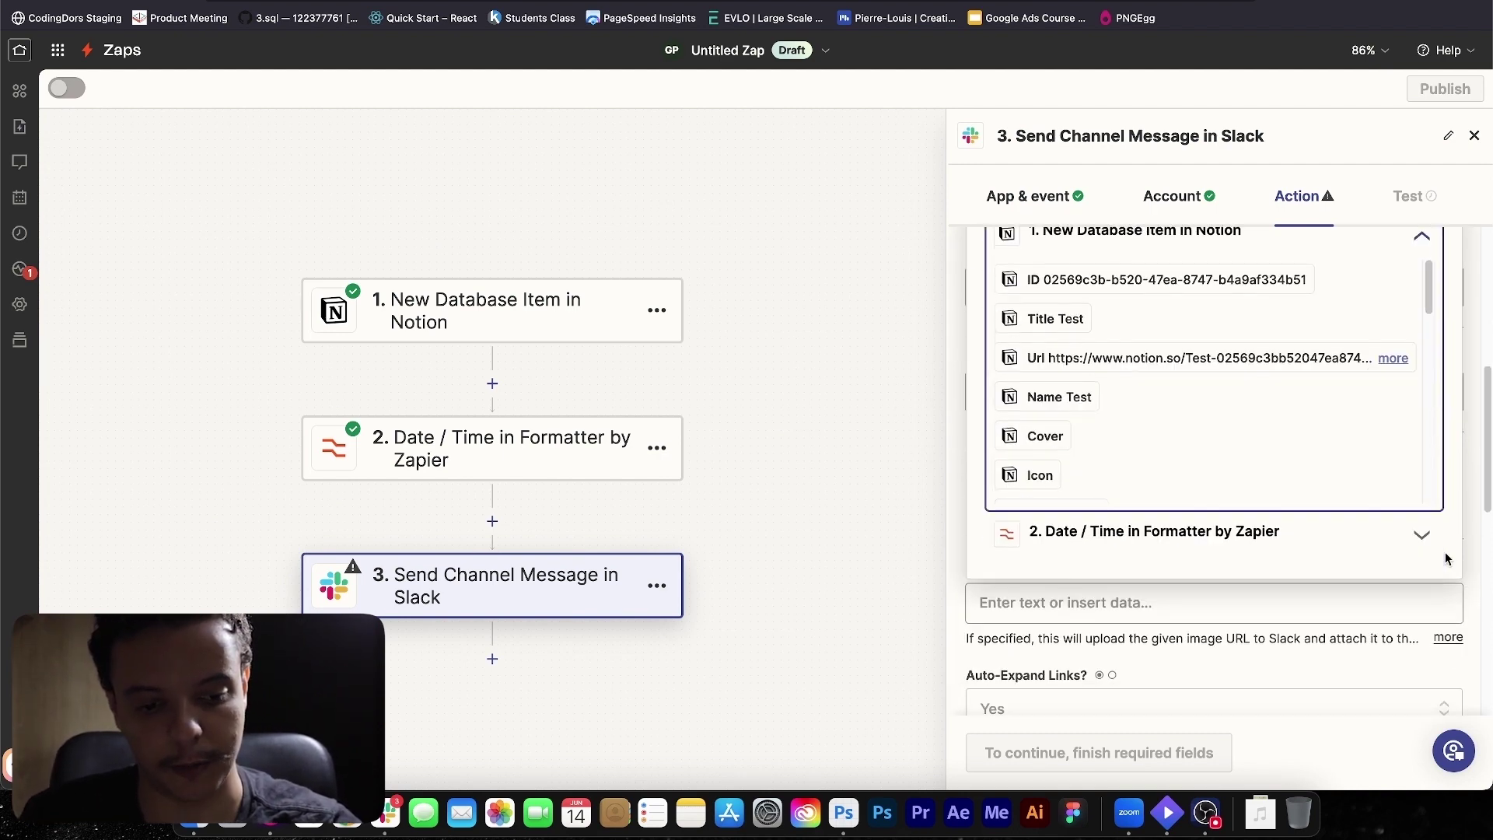
{"action": "scroll", "coordinate": [1438, 555], "scroll_direction": "down", "scroll_amount": 5}
{"action": "left_click_drag", "start_coordinate": [1434, 570], "coordinate": [1419, 460]}
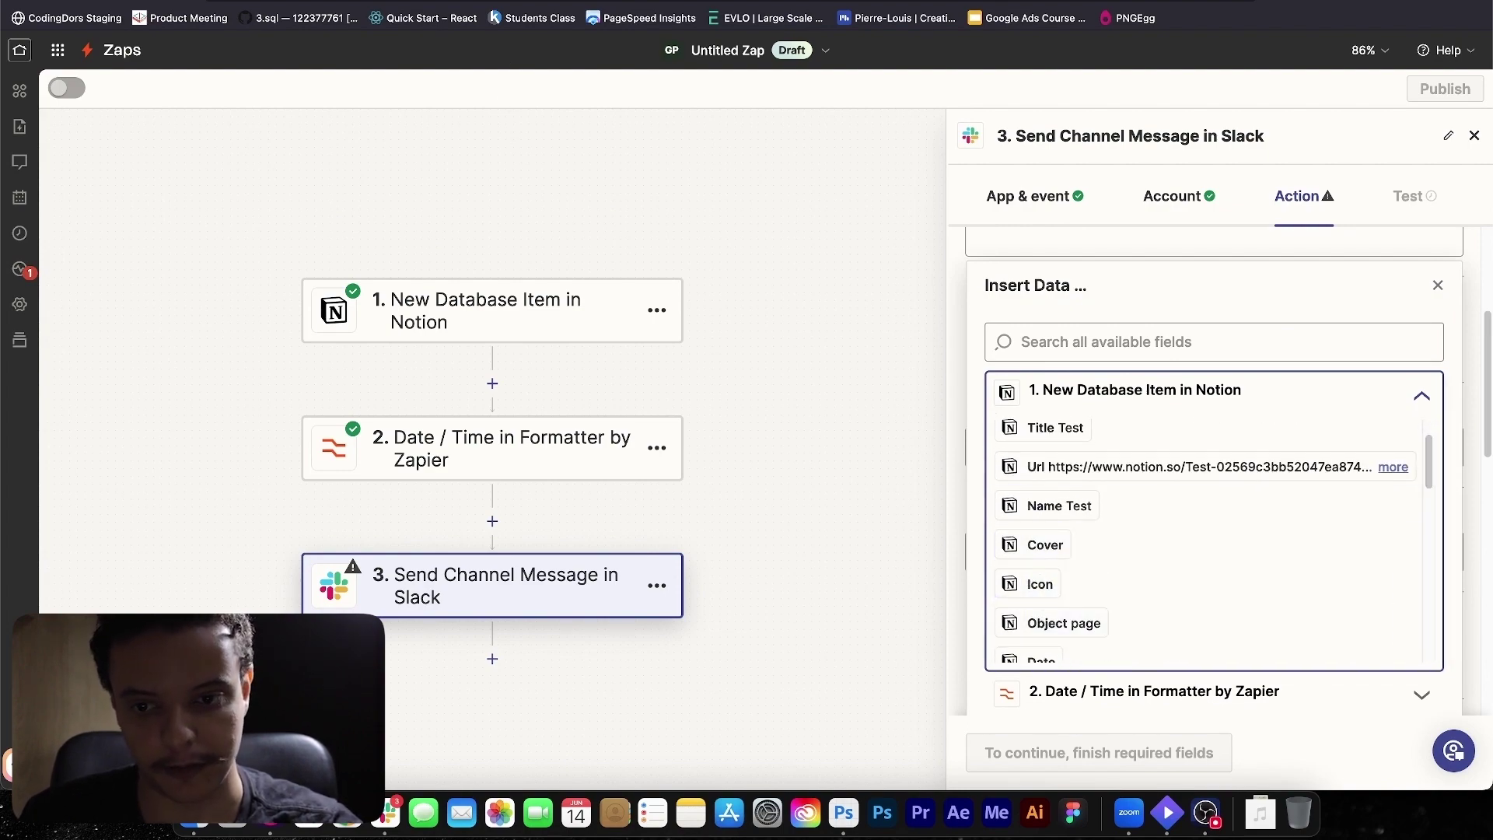
{"action": "key", "text": "ctrl+Tab"}
{"action": "key", "text": "ctrl+shift+Tab"}
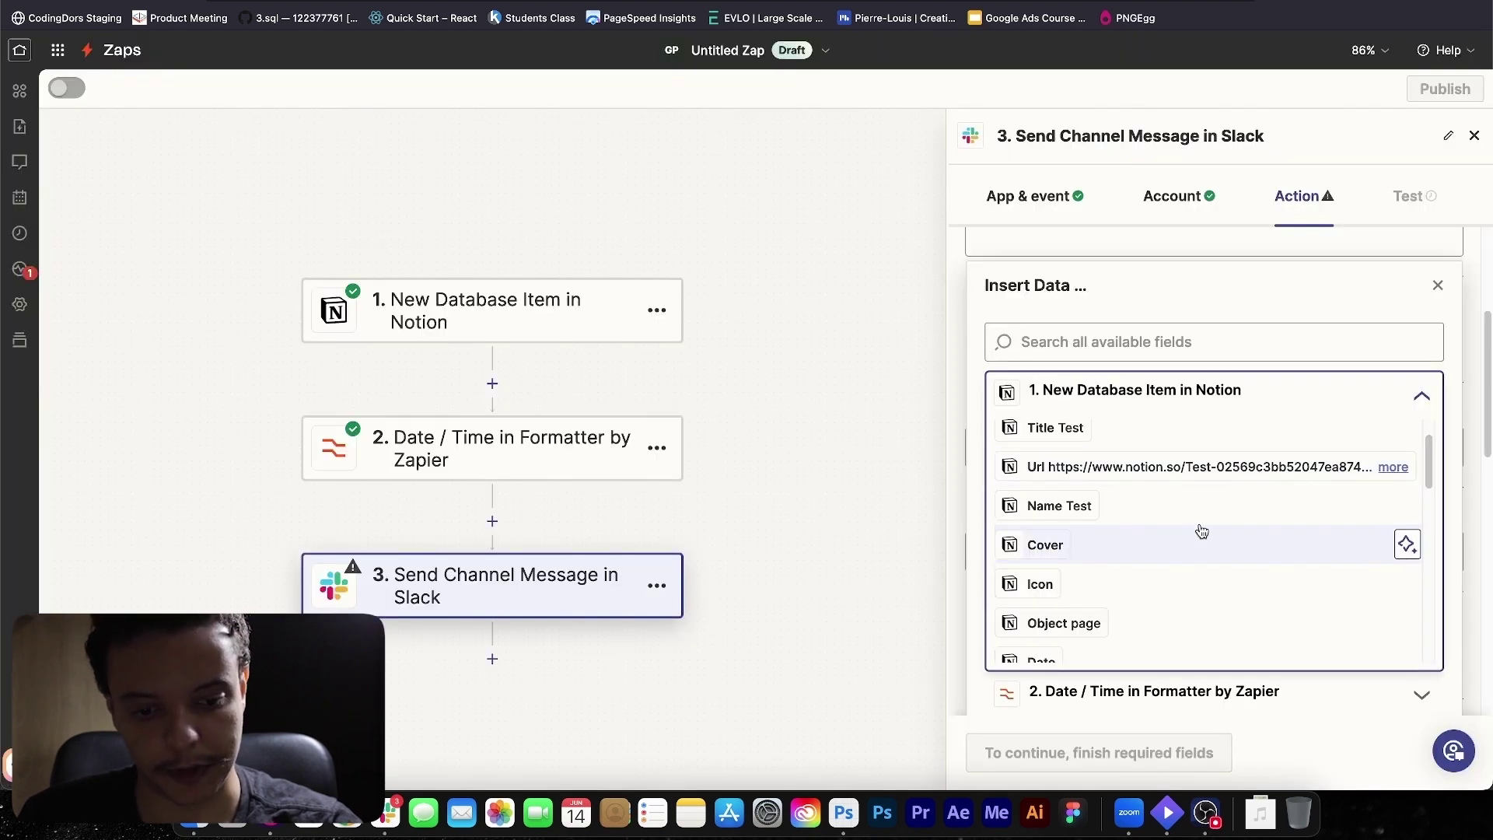
{"action": "scroll", "coordinate": [1411, 465], "scroll_direction": "up", "scroll_amount": 2}
{"action": "left_click", "coordinate": [1128, 343]}
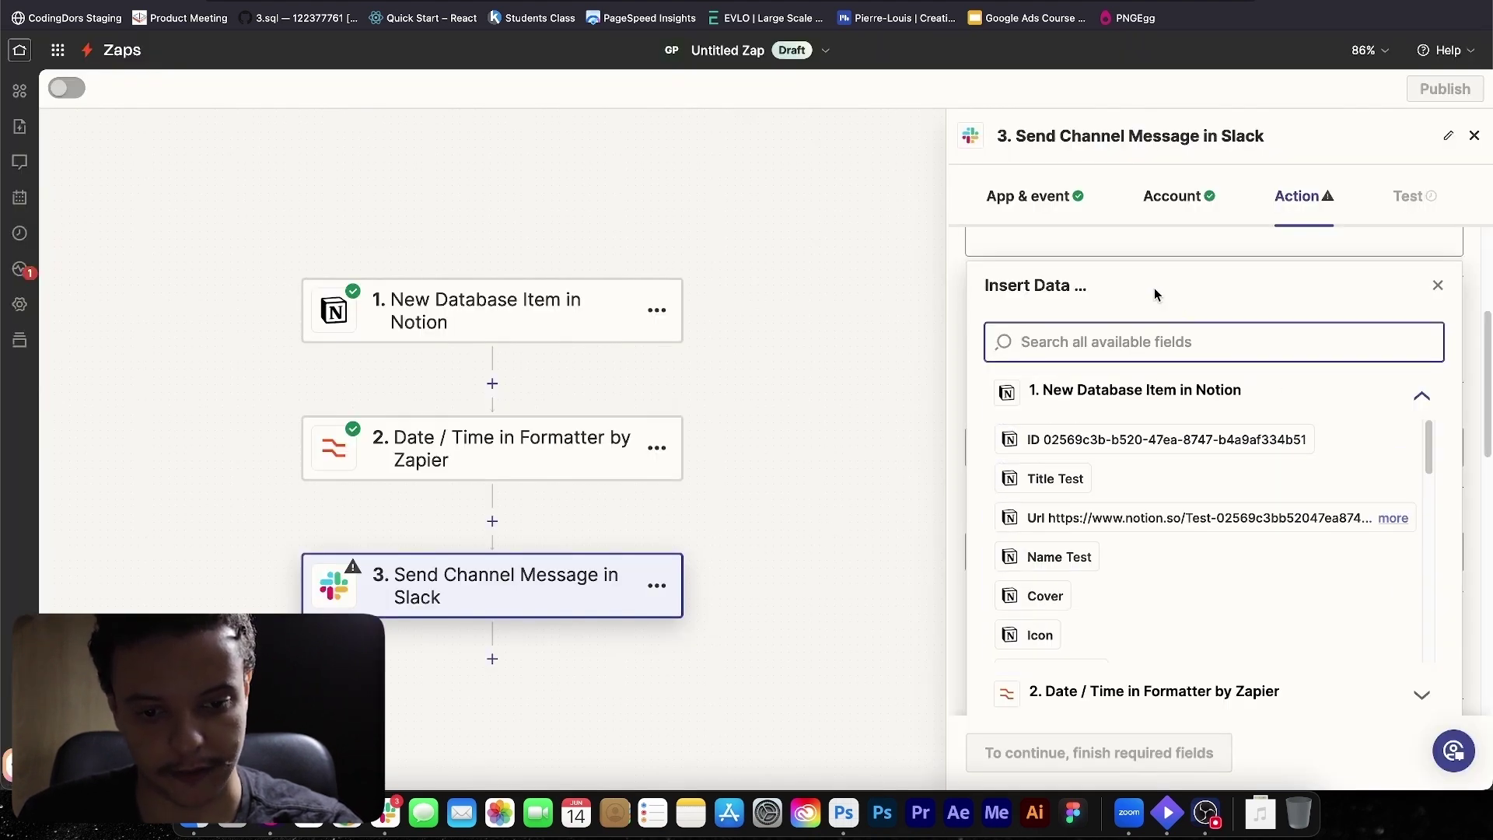
Enter "Daily Tasks:" as the first line of the Slack message text and "Task:" on the line below
{"action": "scroll", "coordinate": [1156, 294], "scroll_direction": "up", "scroll_amount": 3}
{"action": "left_click", "coordinate": [1078, 405]}
{"action": "type", "text": "Dai"}
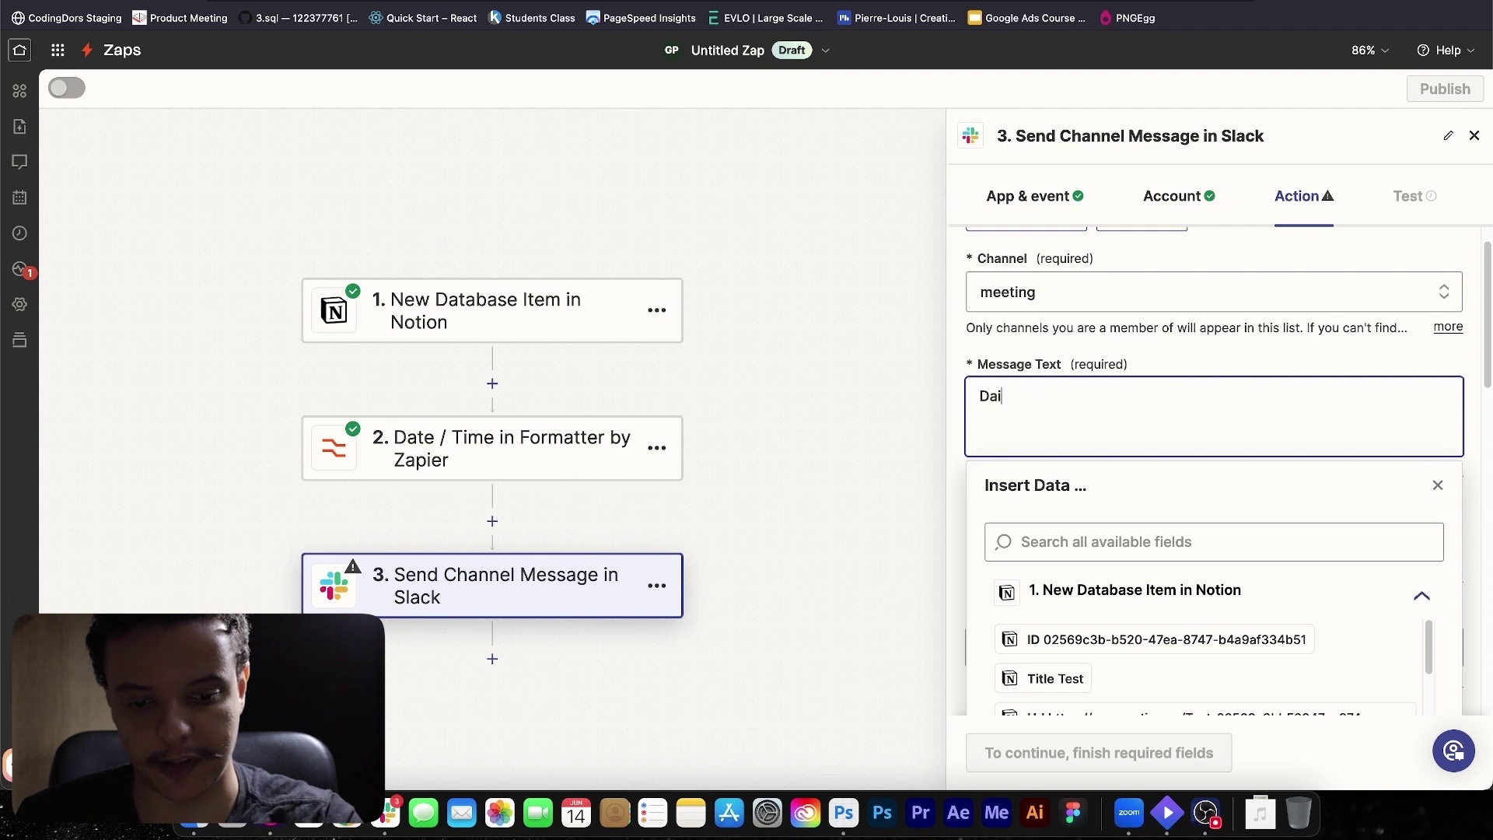
{"action": "type", "text": "ly Tasks"}
{"action": "key", "text": "BackSpace"}
{"action": "key", "text": "BackSpace"}
{"action": "type", "text": "sks"}
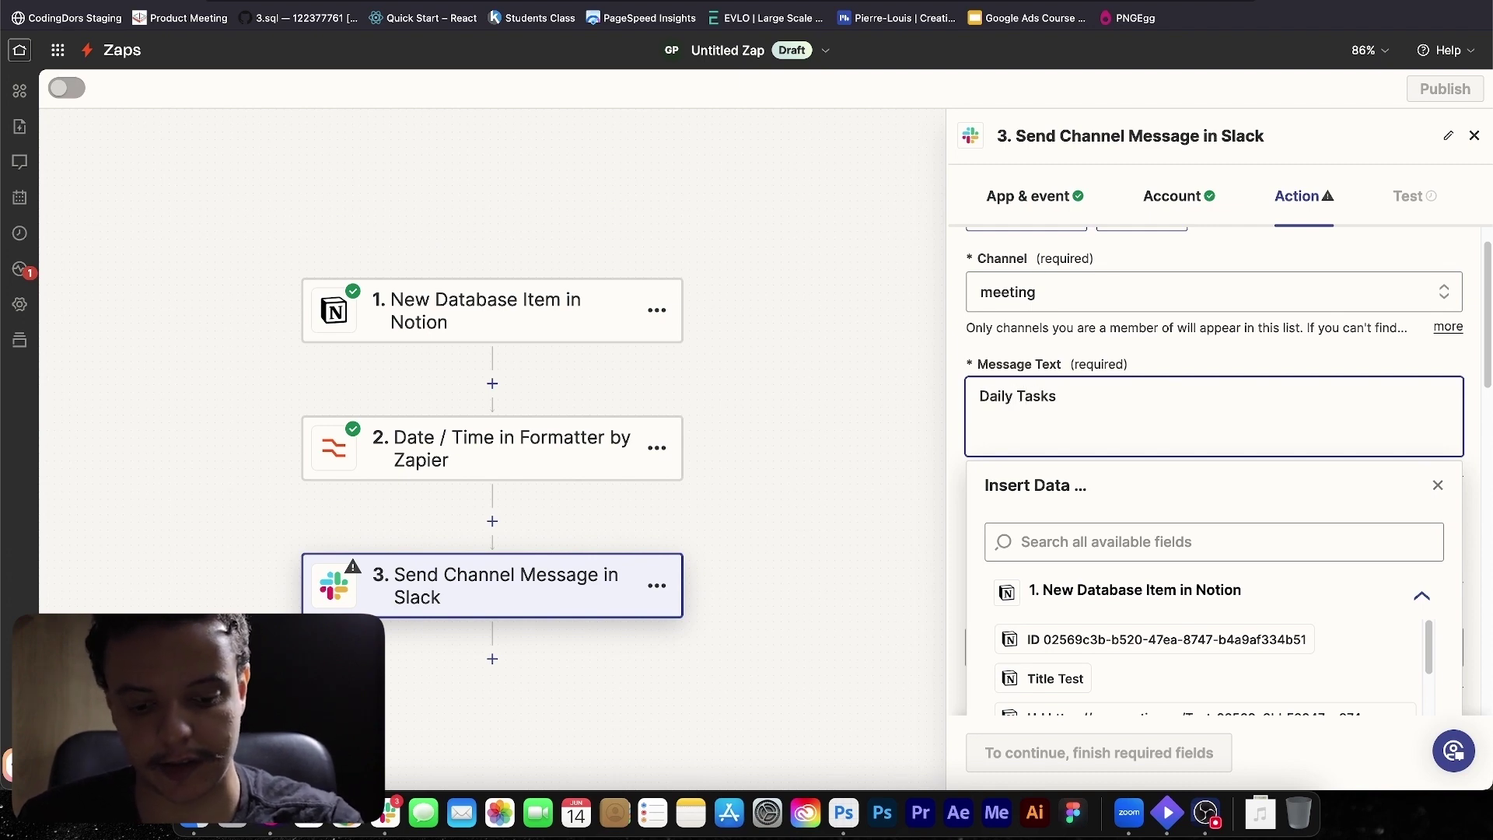
{"action": "type", "text": ":"}
{"action": "key", "text": "Return"}
{"action": "type", "text": "Taks"}
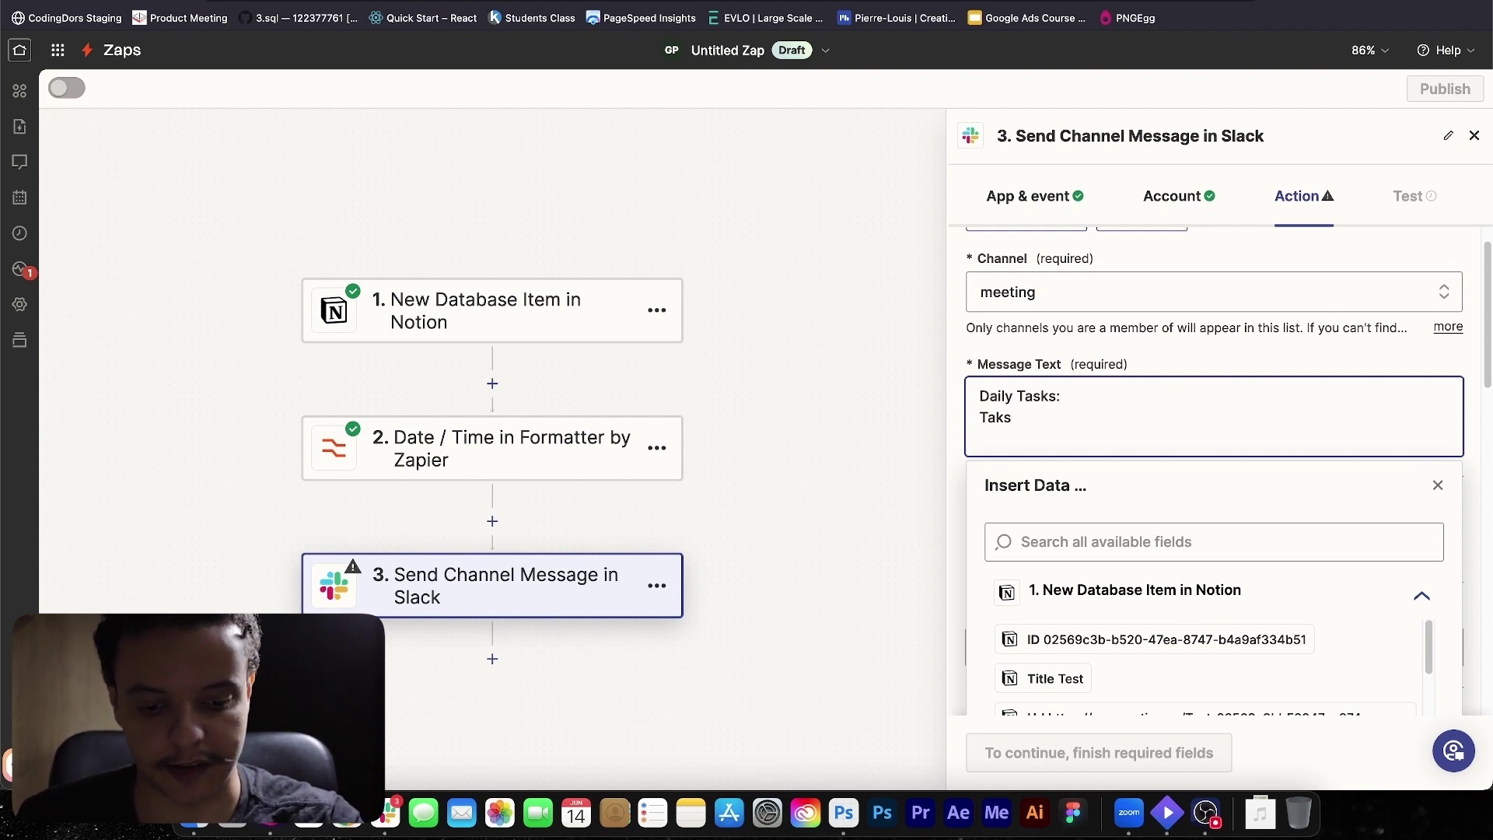
{"action": "key", "text": "BackSpace"}
{"action": "type", "text": "sk:"}
{"action": "scroll", "coordinate": [1114, 495], "scroll_direction": "down", "scroll_amount": 1}
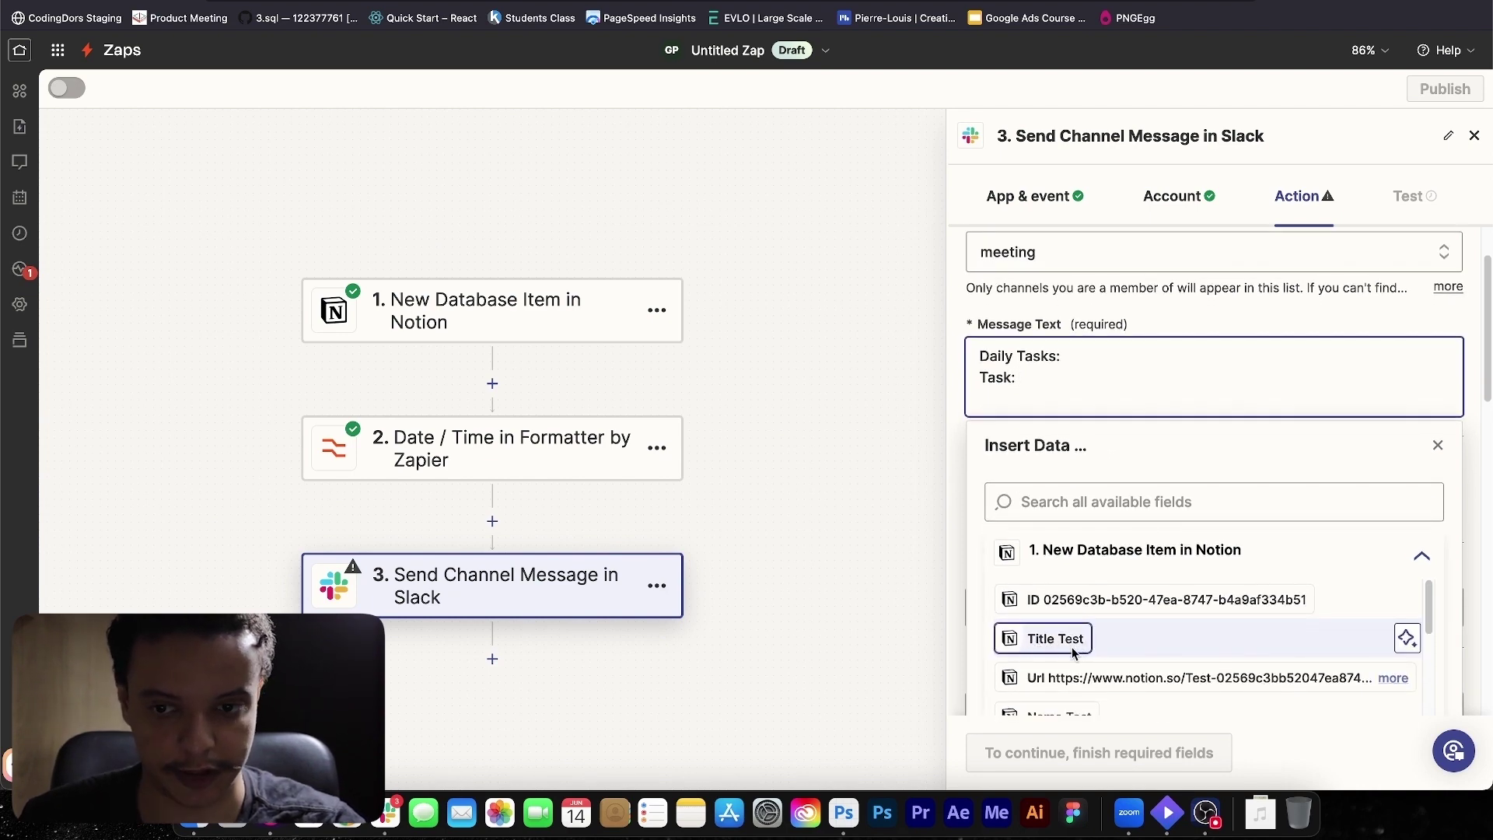
Insert the Notion Title field after "Task:" in the Slack message text and set the option to include a link to this Zap to No
{"action": "left_click", "coordinate": [1059, 642]}
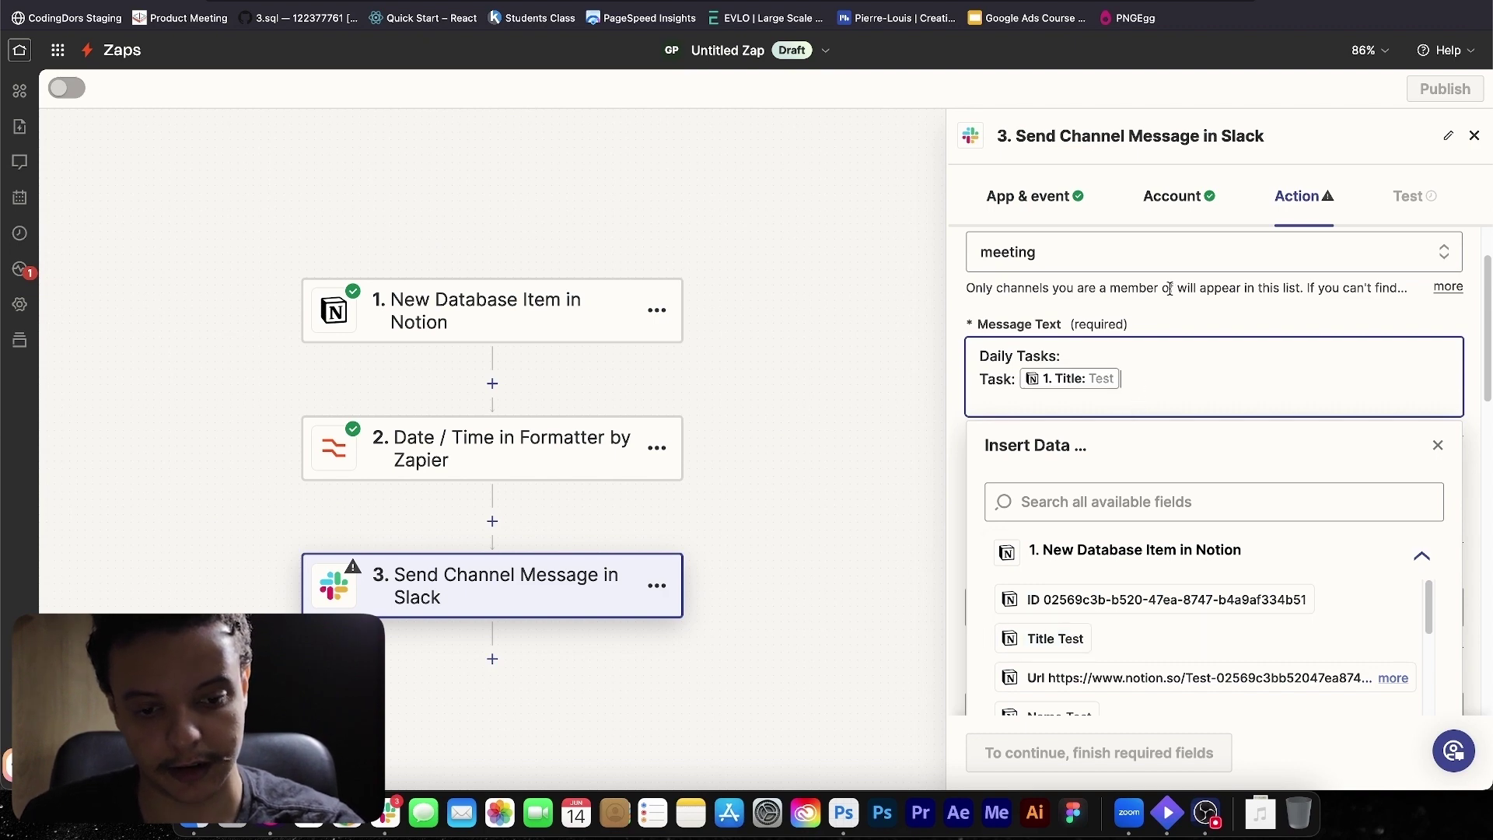
{"action": "left_click", "coordinate": [1209, 314]}
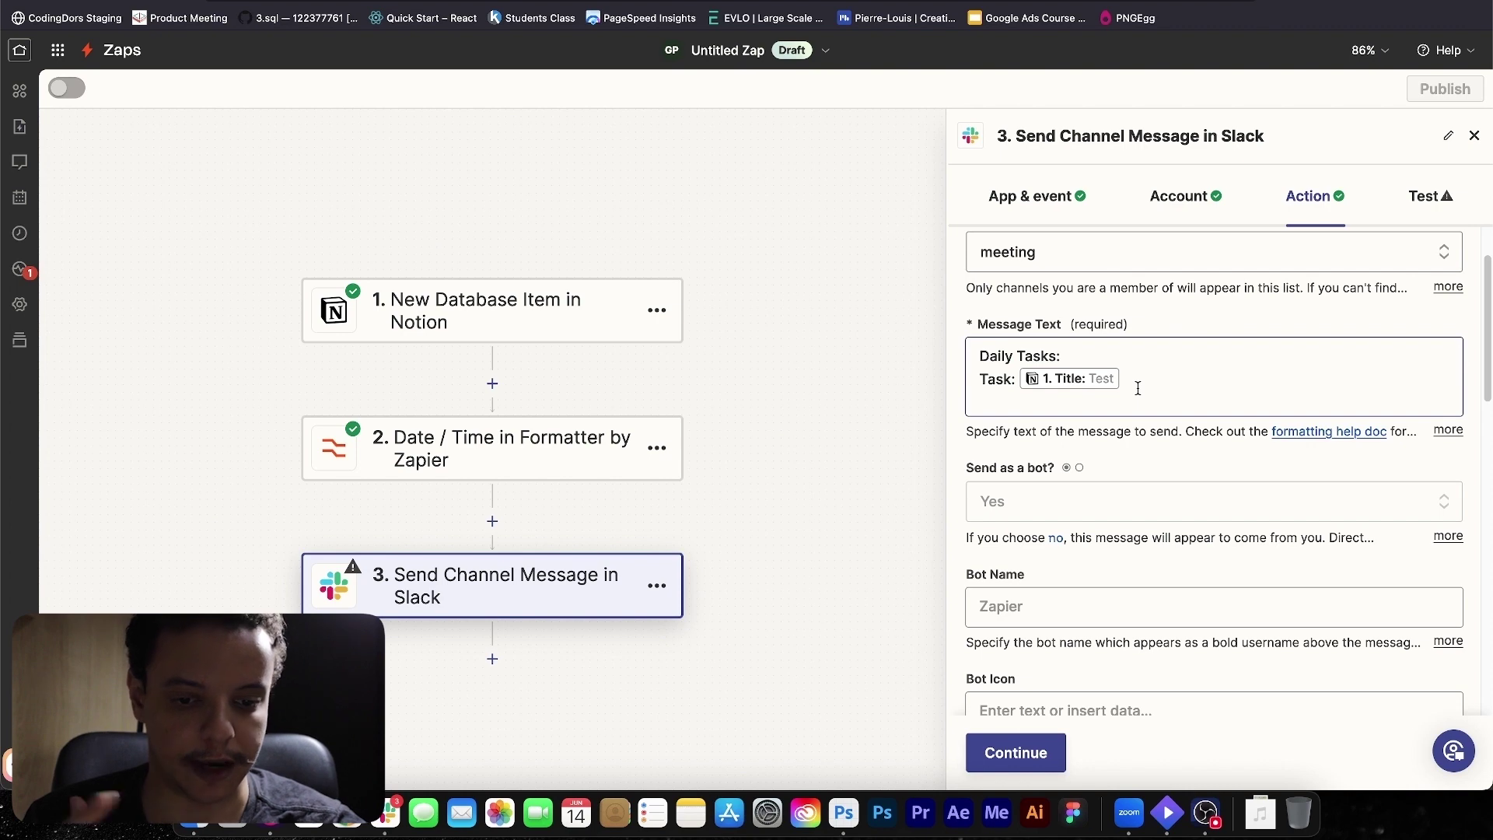
{"action": "scroll", "coordinate": [1150, 374], "scroll_direction": "down", "scroll_amount": 3}
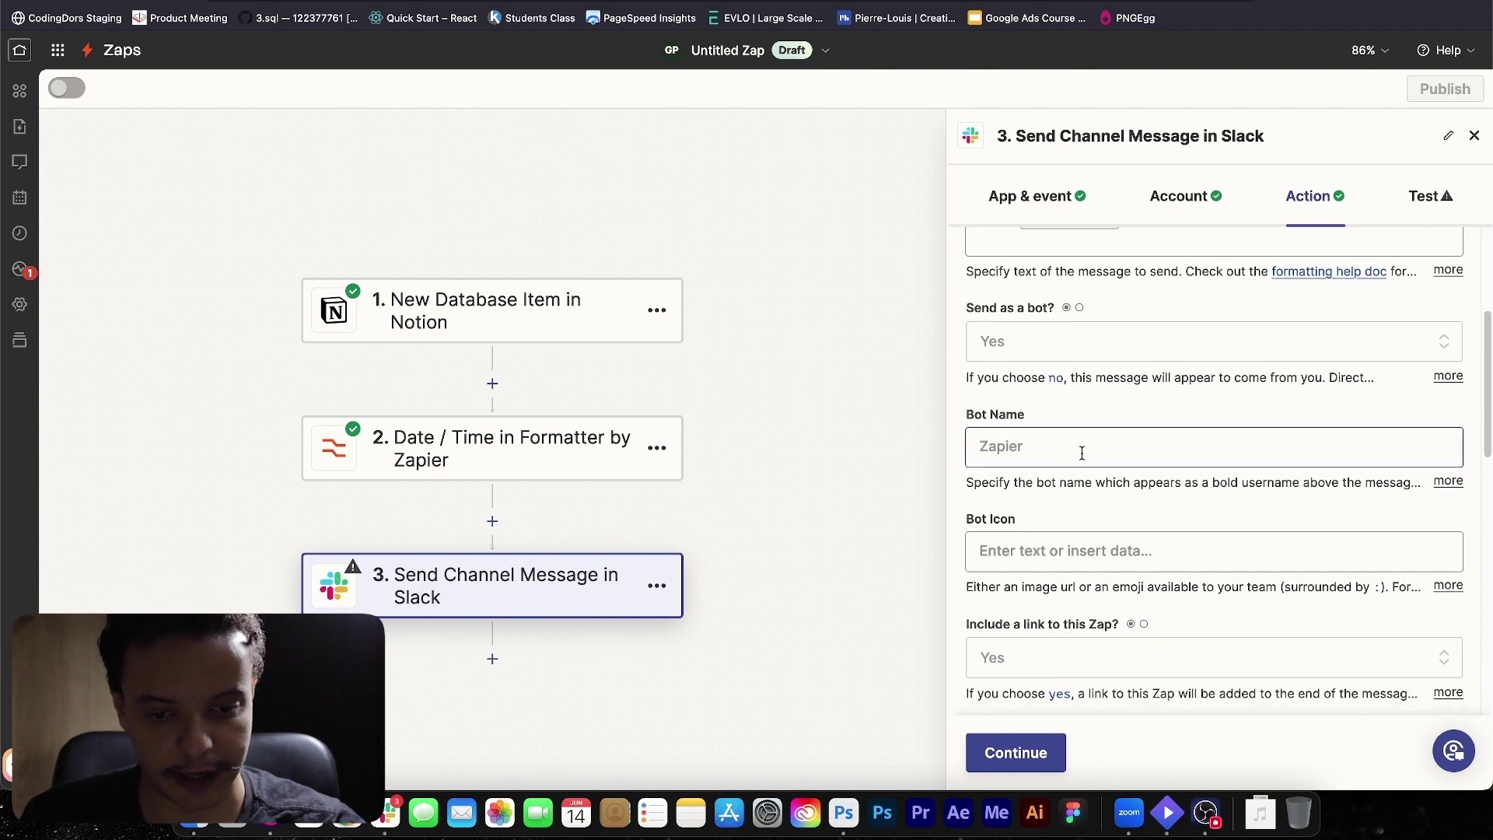
{"action": "scroll", "coordinate": [1034, 435], "scroll_direction": "down", "scroll_amount": 2}
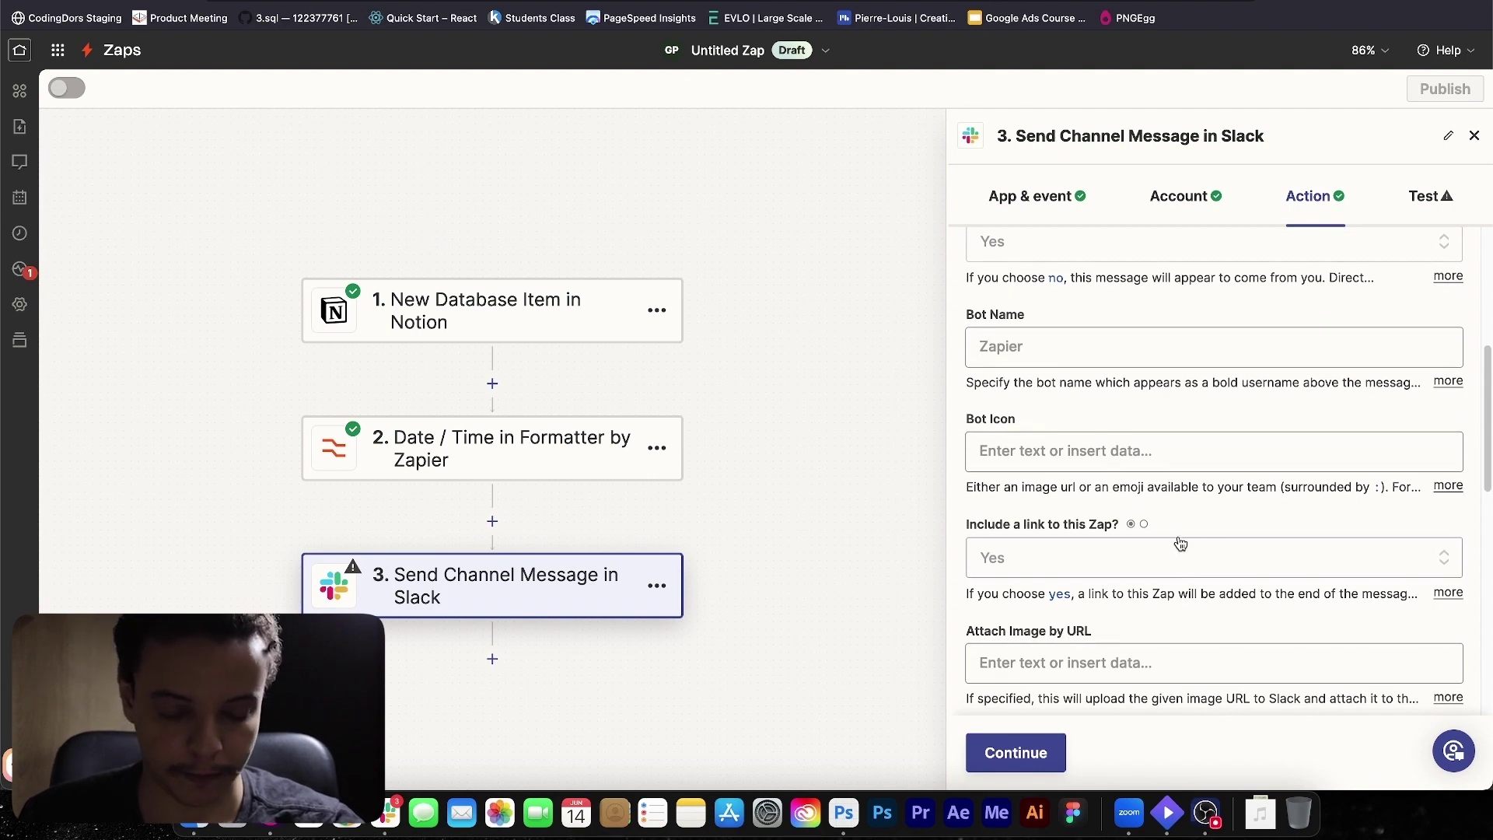
{"action": "scroll", "coordinate": [1180, 542], "scroll_direction": "down", "scroll_amount": 2}
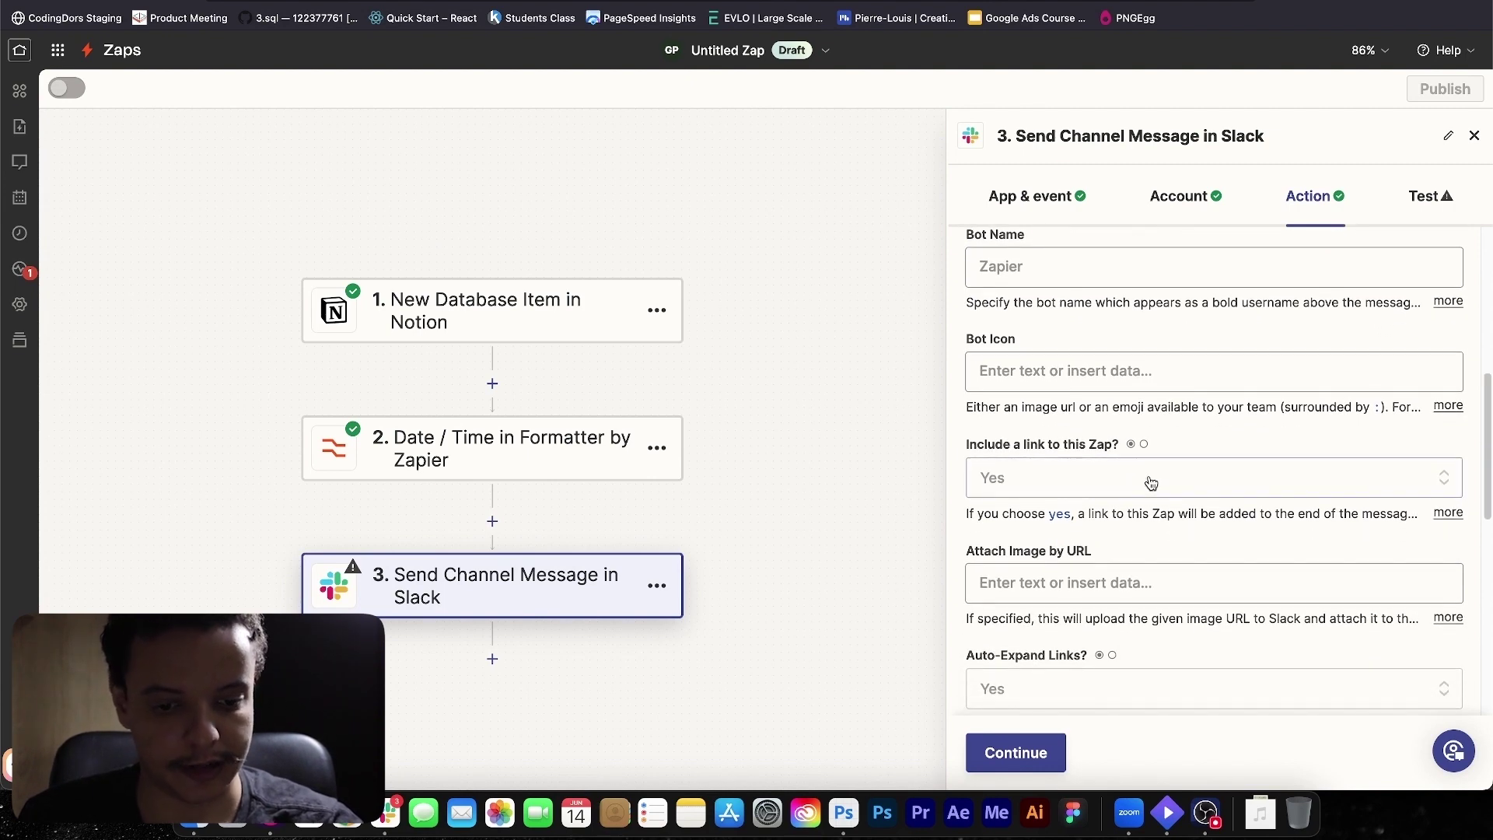
{"action": "left_click", "coordinate": [1151, 483]}
{"action": "scroll", "coordinate": [1075, 668], "scroll_direction": "down", "scroll_amount": 3}
{"action": "left_click", "coordinate": [1064, 495]}
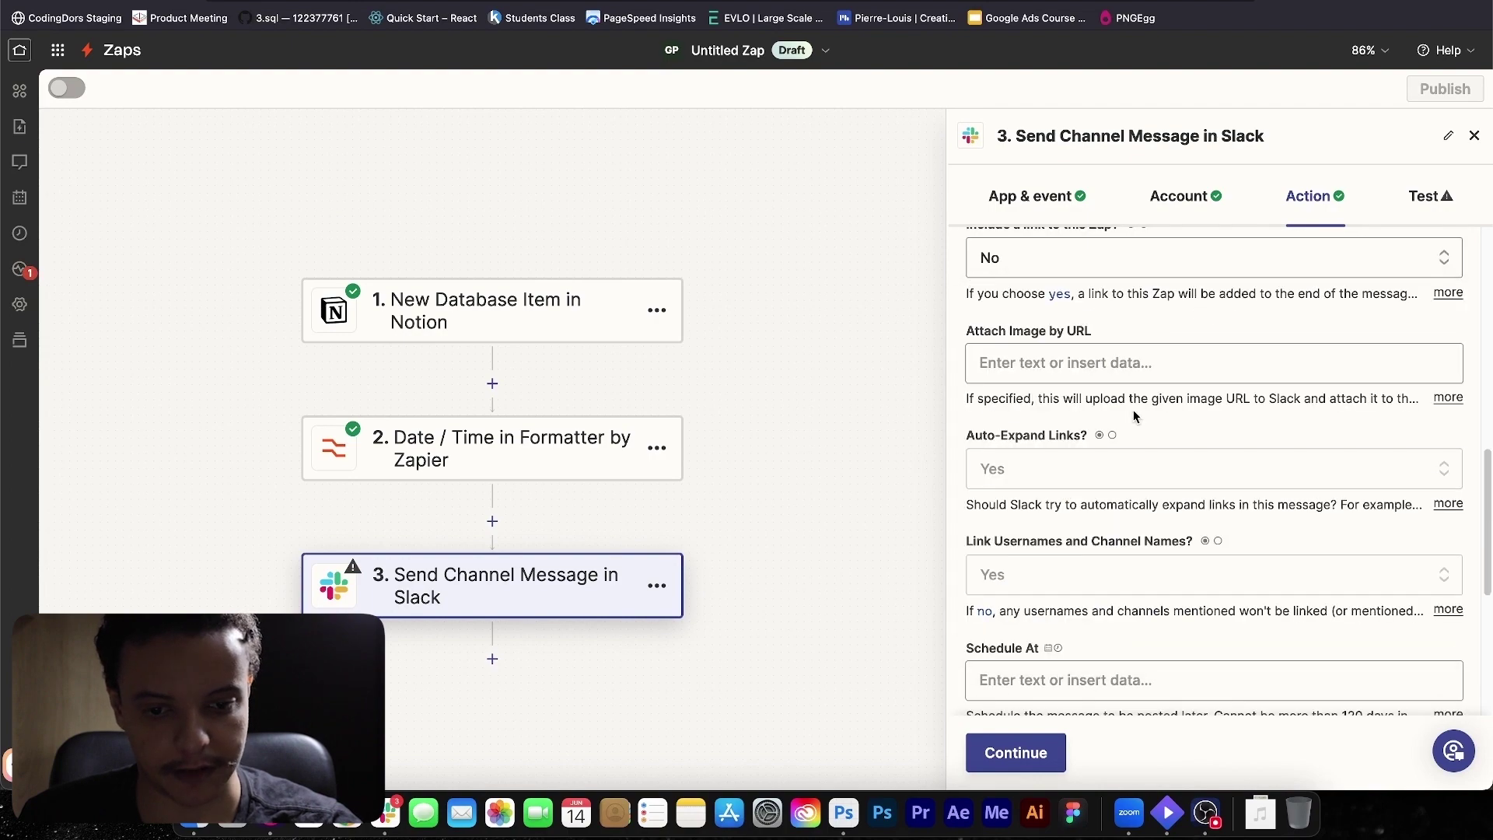
Set the Slack message's Schedule At value to the Output of the Date / Time Formatter step and read the field's full description
{"action": "scroll", "coordinate": [1135, 416], "scroll_direction": "up", "scroll_amount": 1}
{"action": "scroll", "coordinate": [1127, 388], "scroll_direction": "down", "scroll_amount": 2}
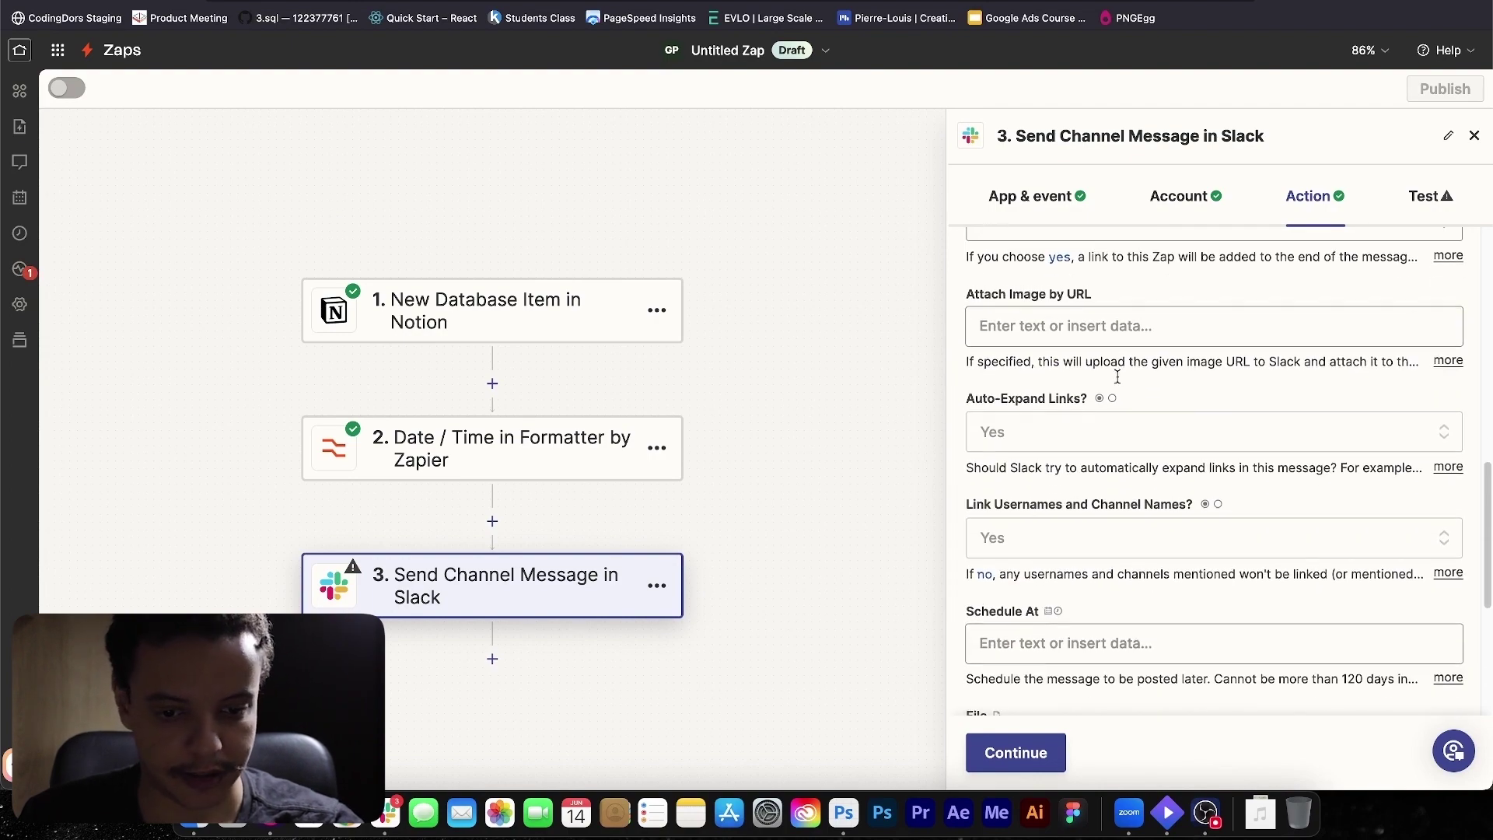
{"action": "scroll", "coordinate": [1117, 376], "scroll_direction": "down", "scroll_amount": 5}
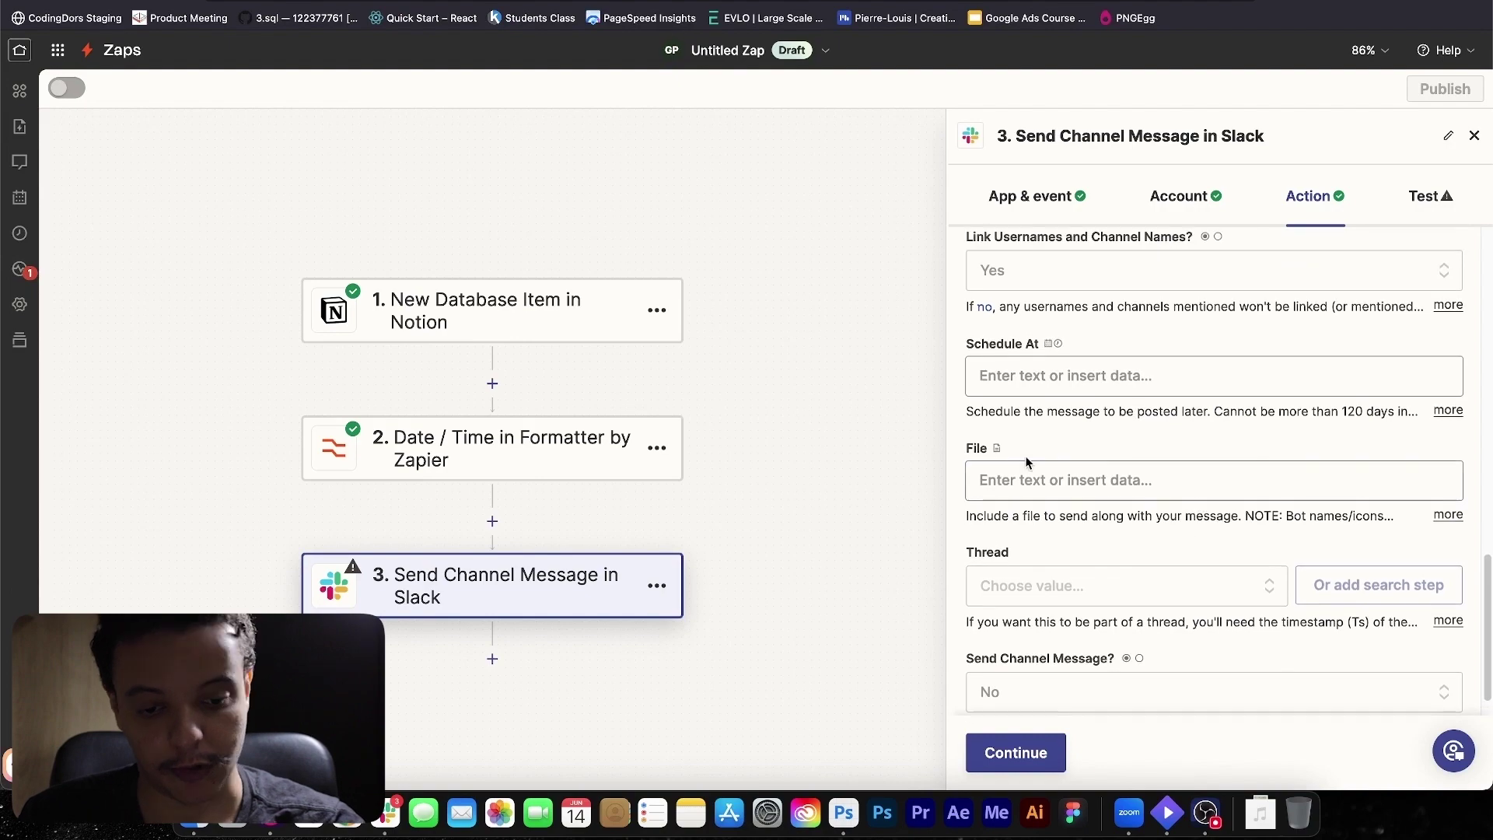
{"action": "scroll", "coordinate": [1166, 482], "scroll_direction": "up", "scroll_amount": 4}
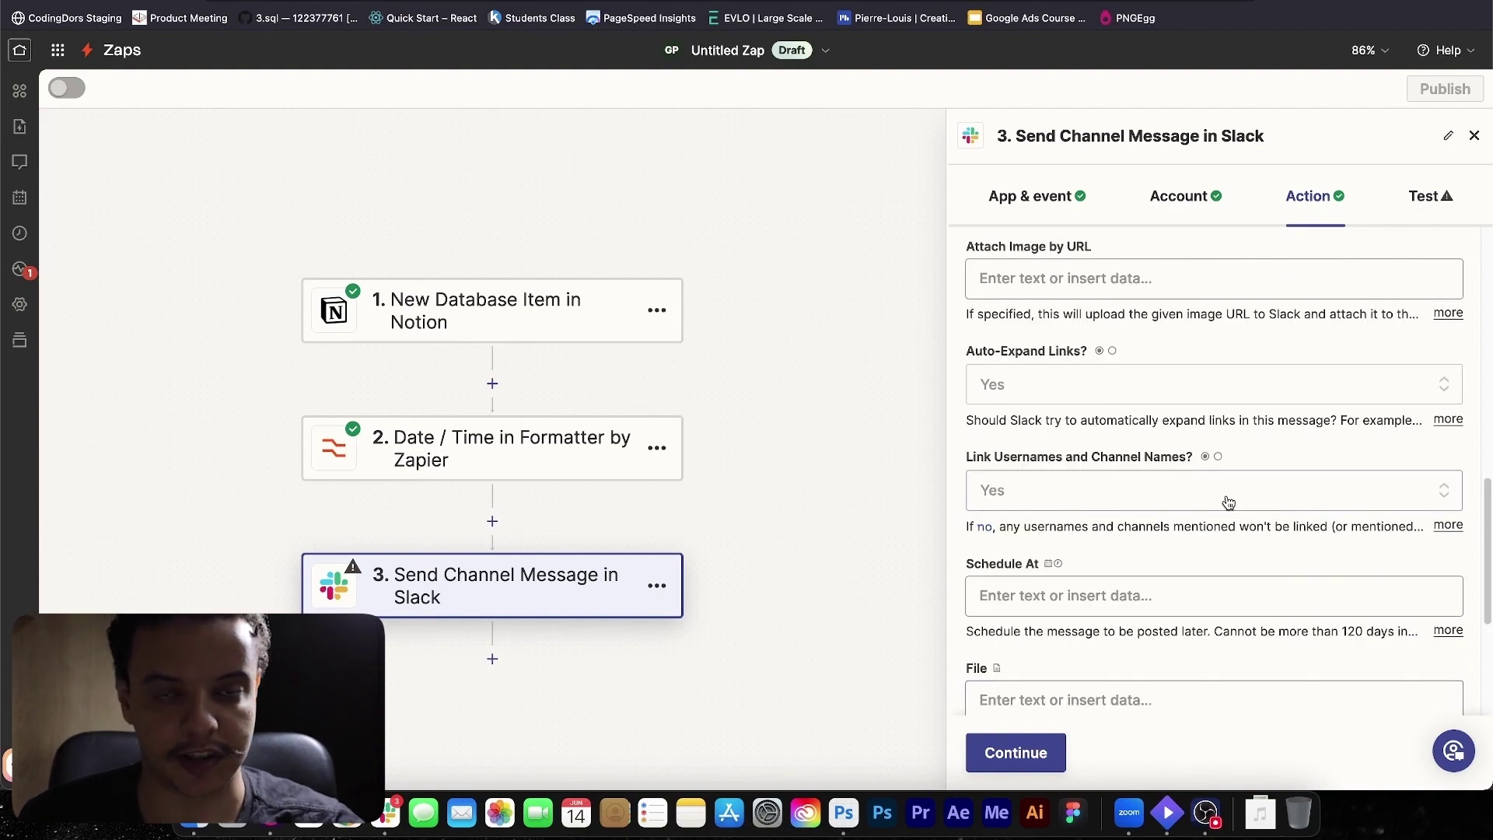
{"action": "scroll", "coordinate": [1235, 502], "scroll_direction": "down", "scroll_amount": 1}
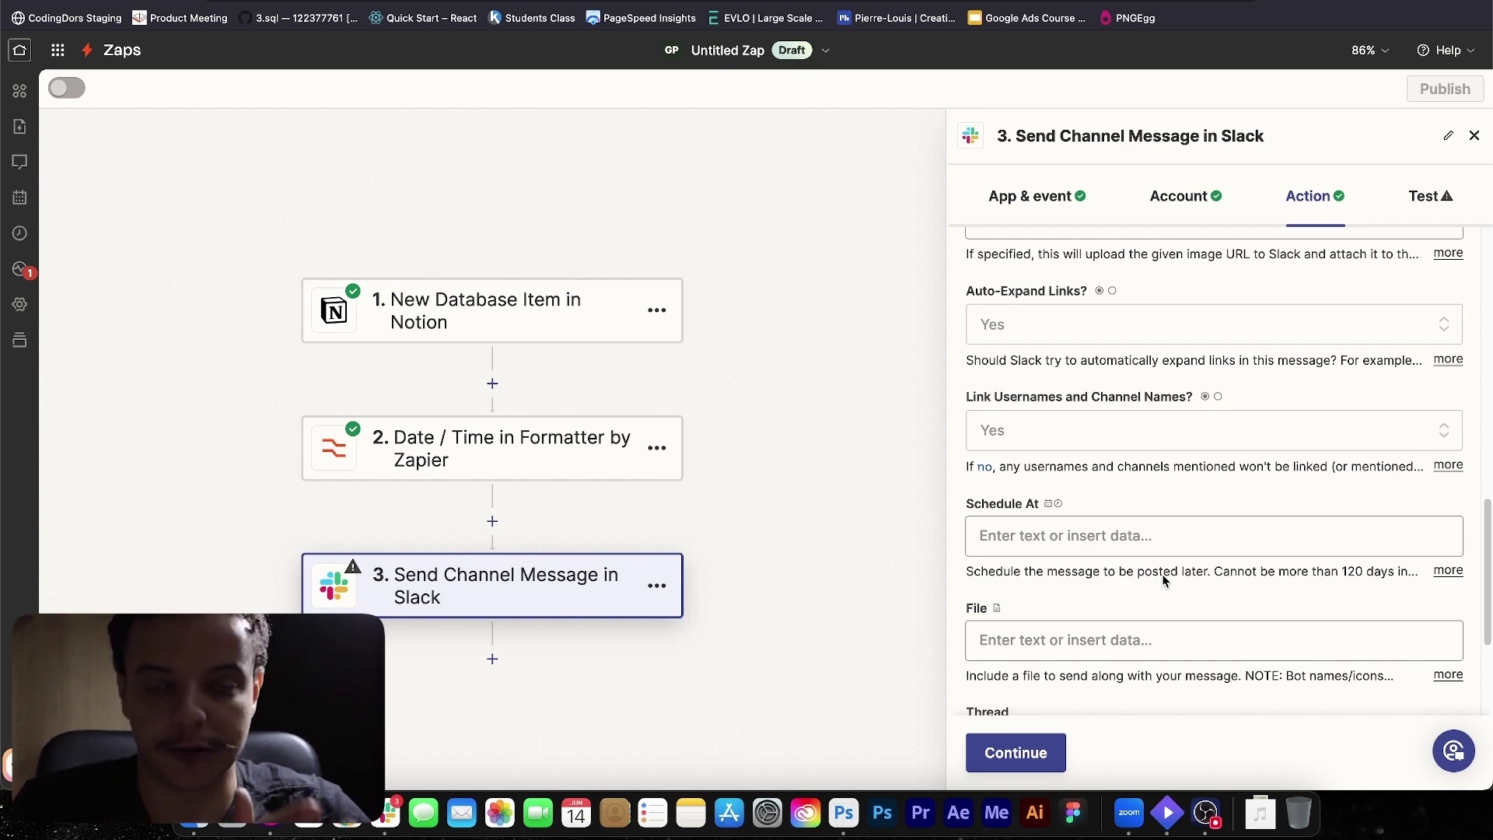
{"action": "left_click", "coordinate": [1070, 537]}
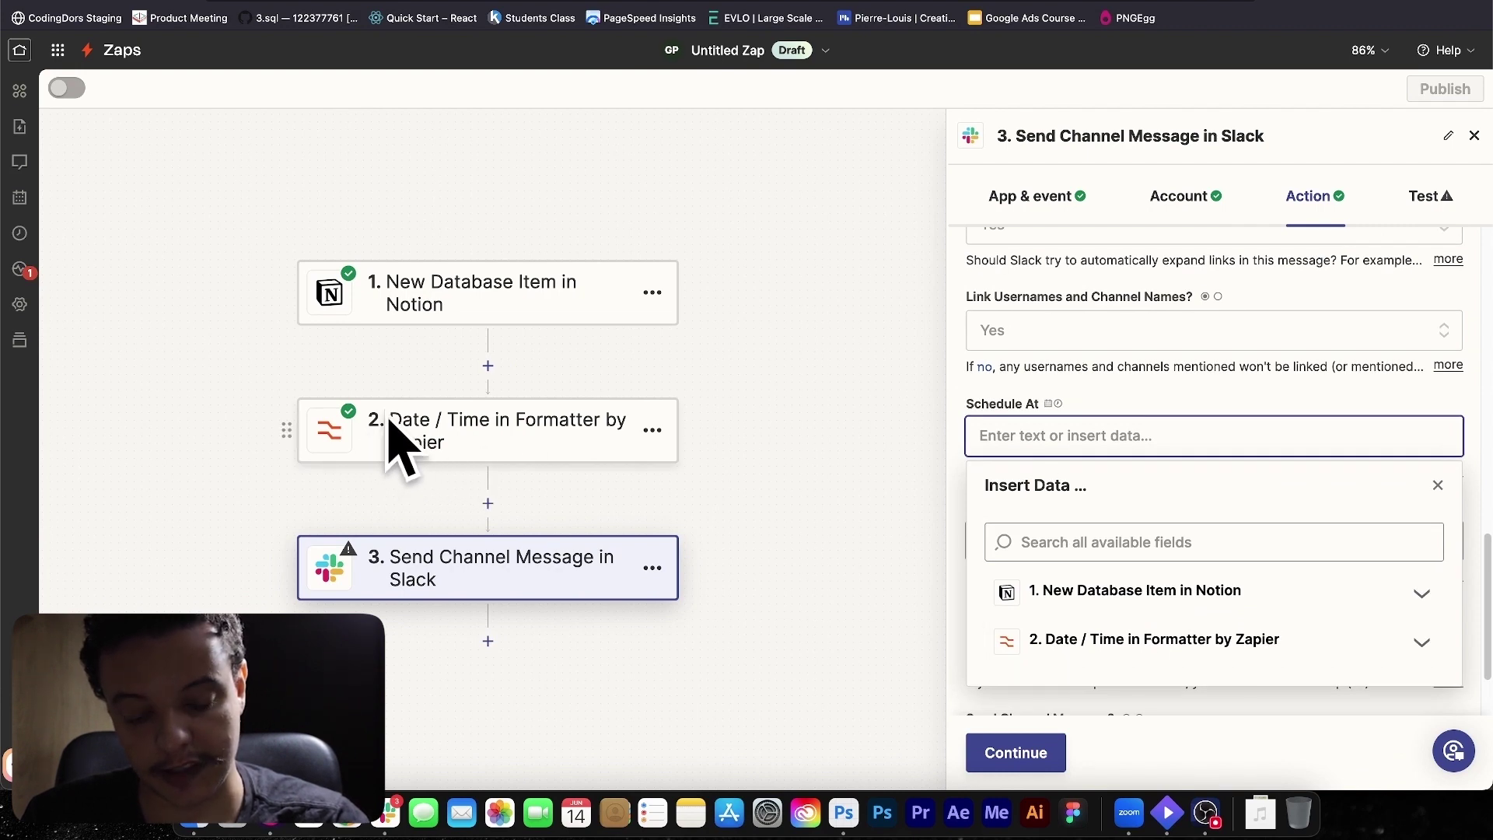
{"action": "left_click", "coordinate": [1090, 628]}
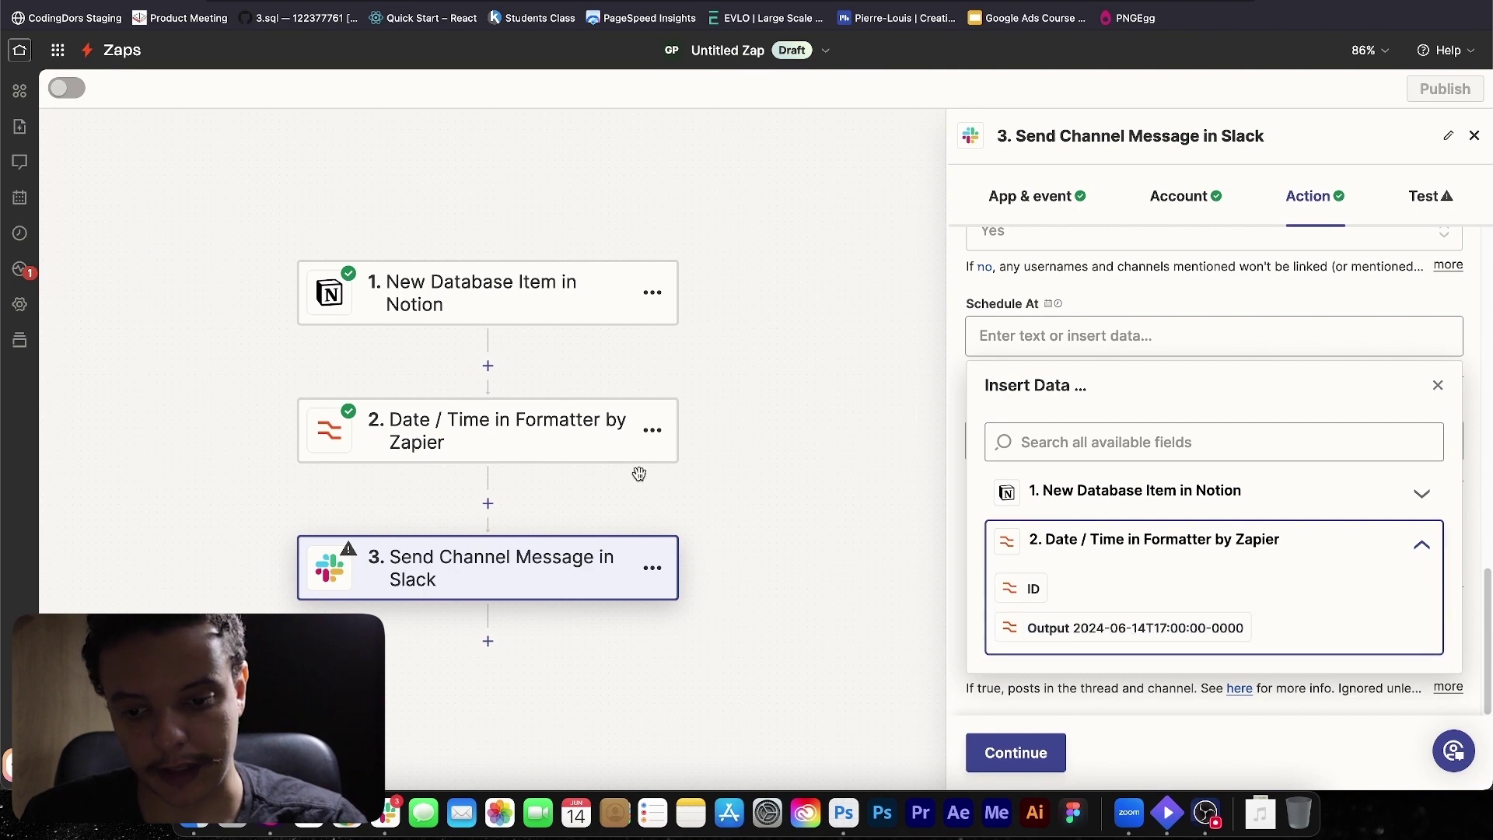
{"action": "left_click", "coordinate": [1132, 627]}
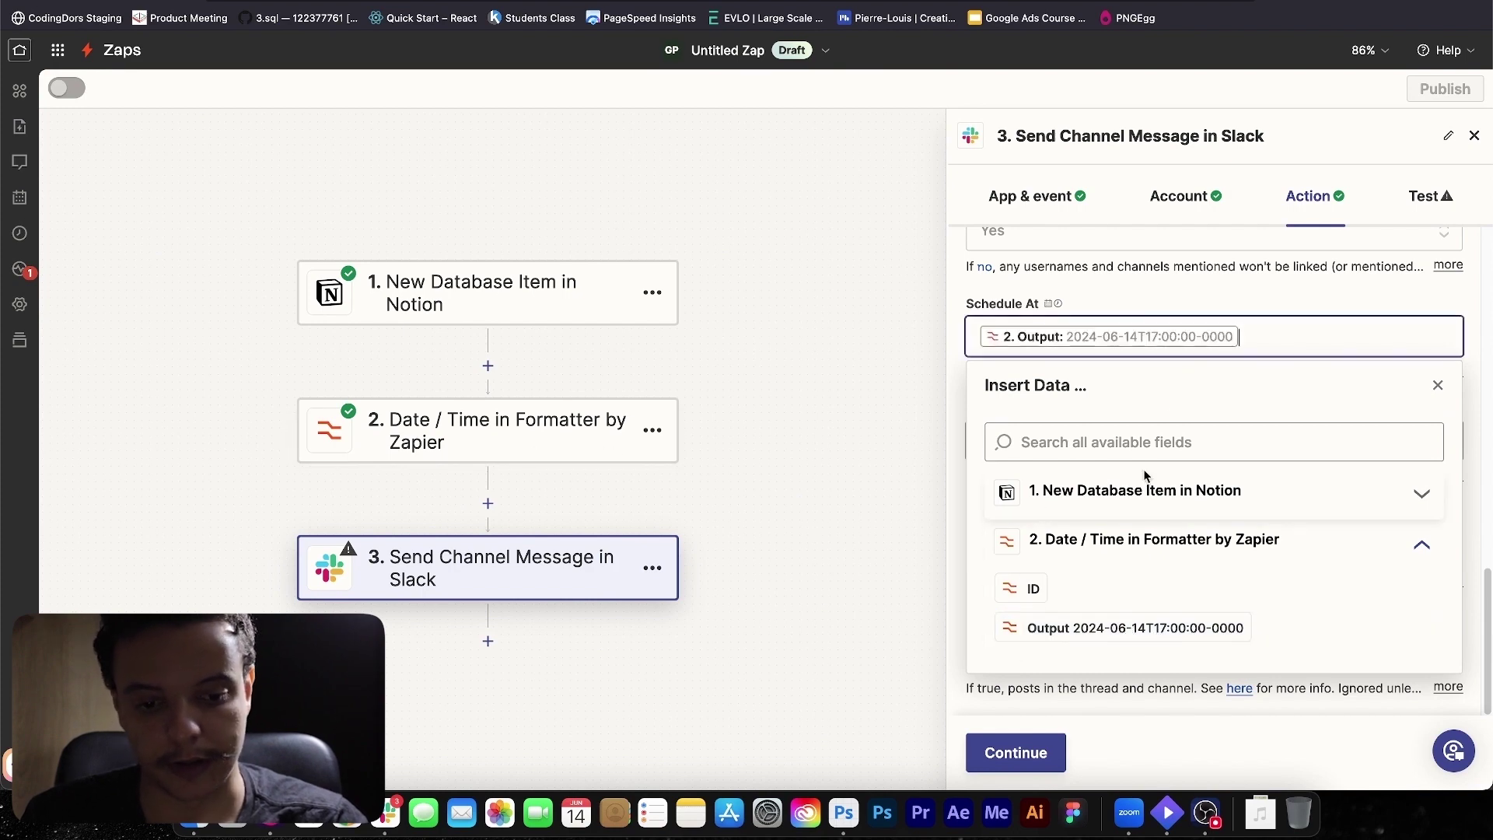
{"action": "left_click", "coordinate": [1225, 311]}
{"action": "left_click", "coordinate": [1448, 371]}
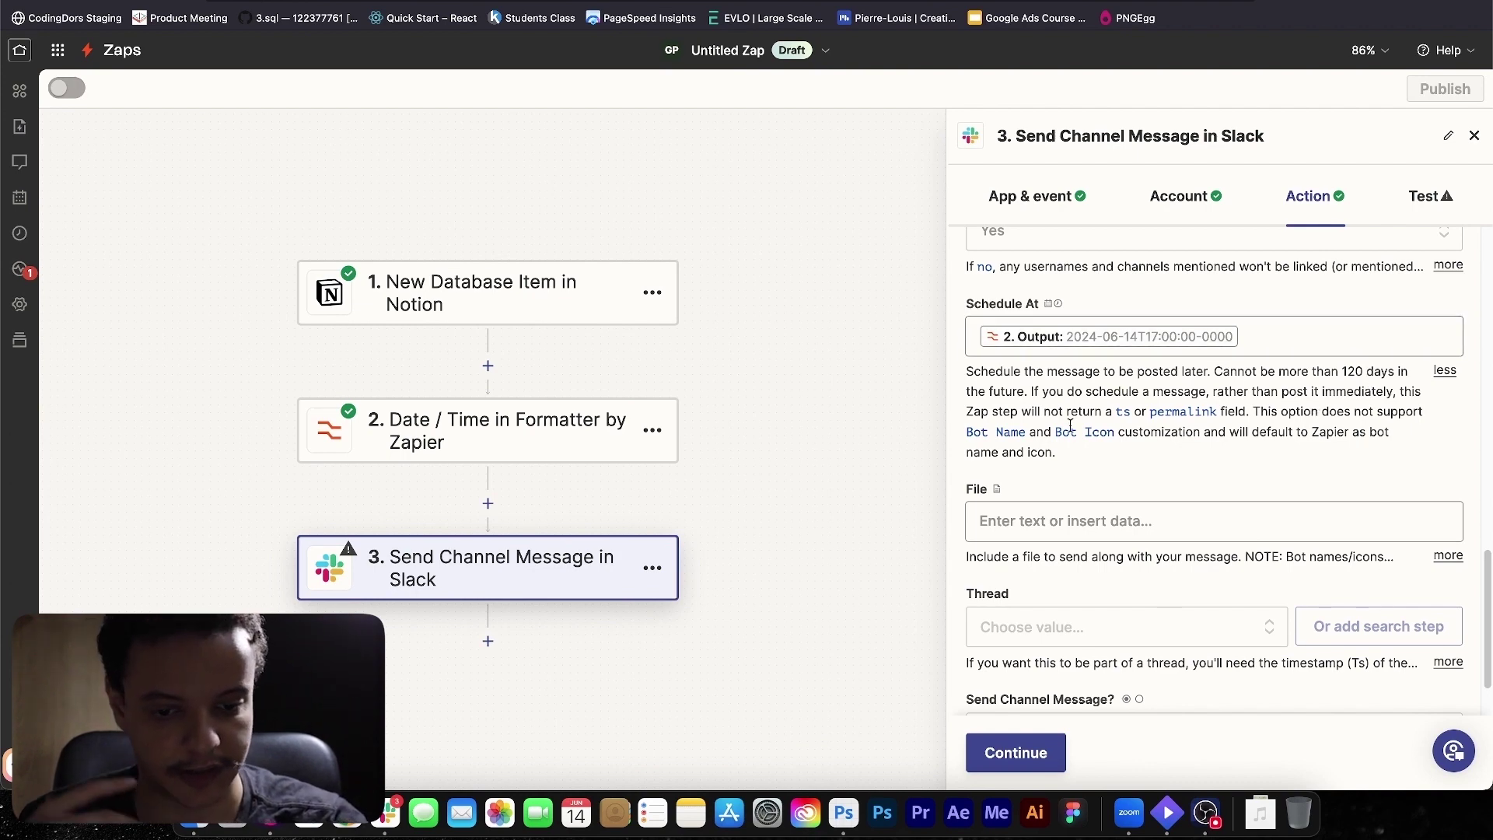
{"action": "left_click", "coordinate": [1442, 371]}
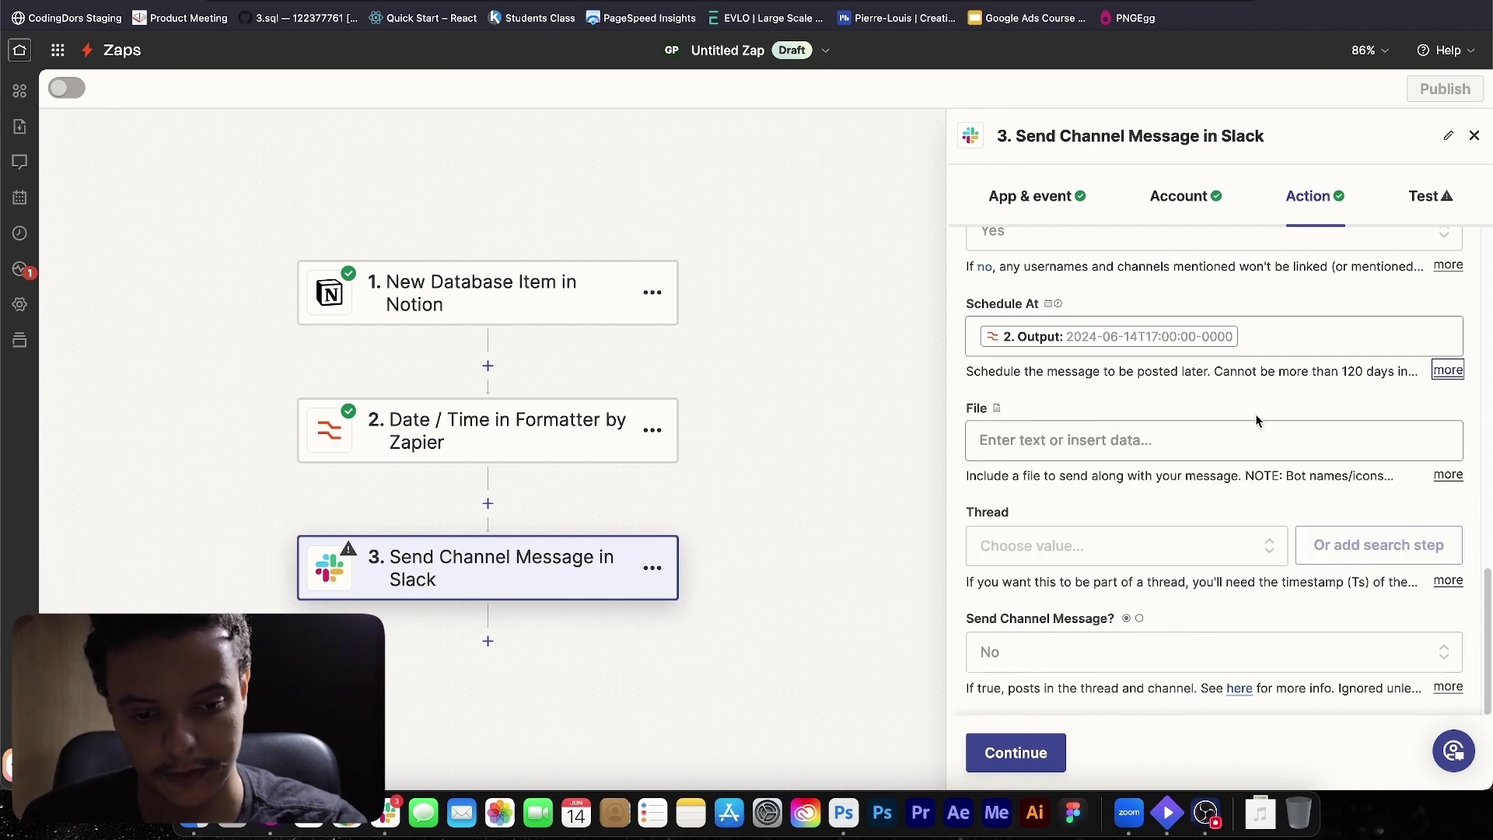
Review the Slack action settings, continue to the test stage and run the test of the channel message
{"action": "scroll", "coordinate": [1248, 420], "scroll_direction": "up", "scroll_amount": 5}
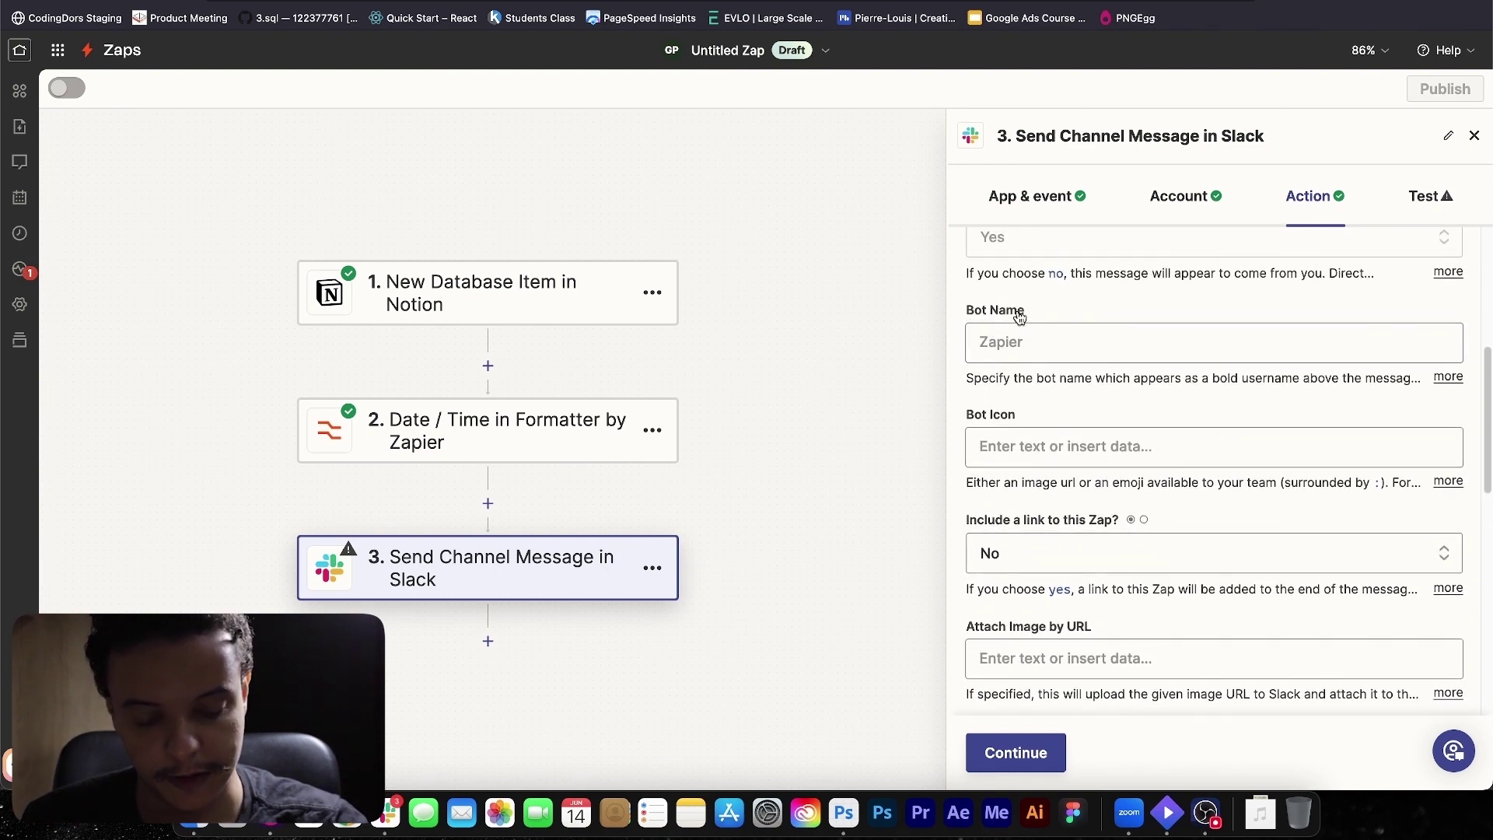
{"action": "scroll", "coordinate": [1306, 427], "scroll_direction": "down", "scroll_amount": 5}
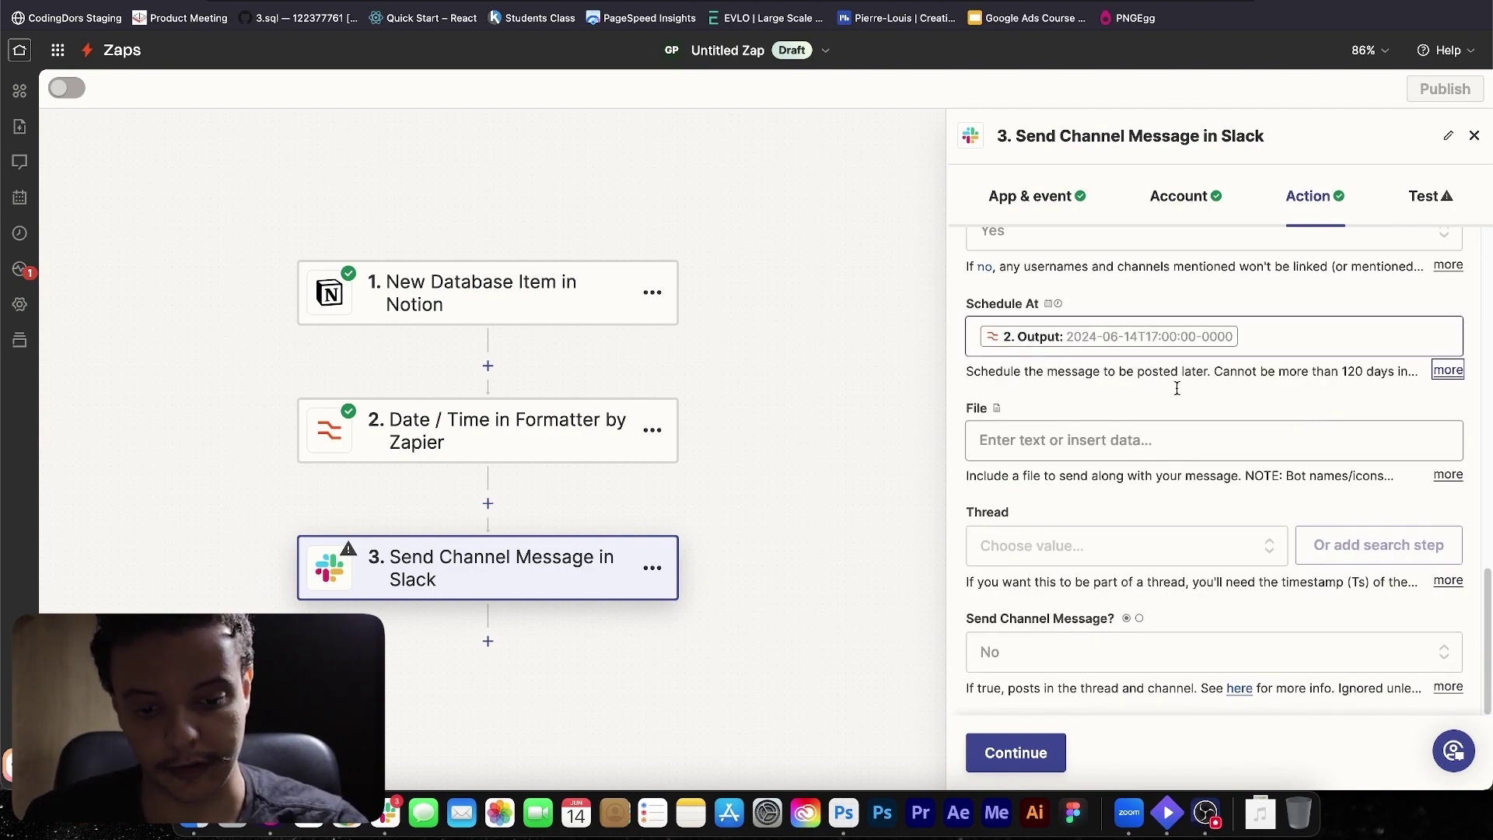
{"action": "left_click", "coordinate": [1011, 752]}
{"action": "left_click", "coordinate": [1132, 752]}
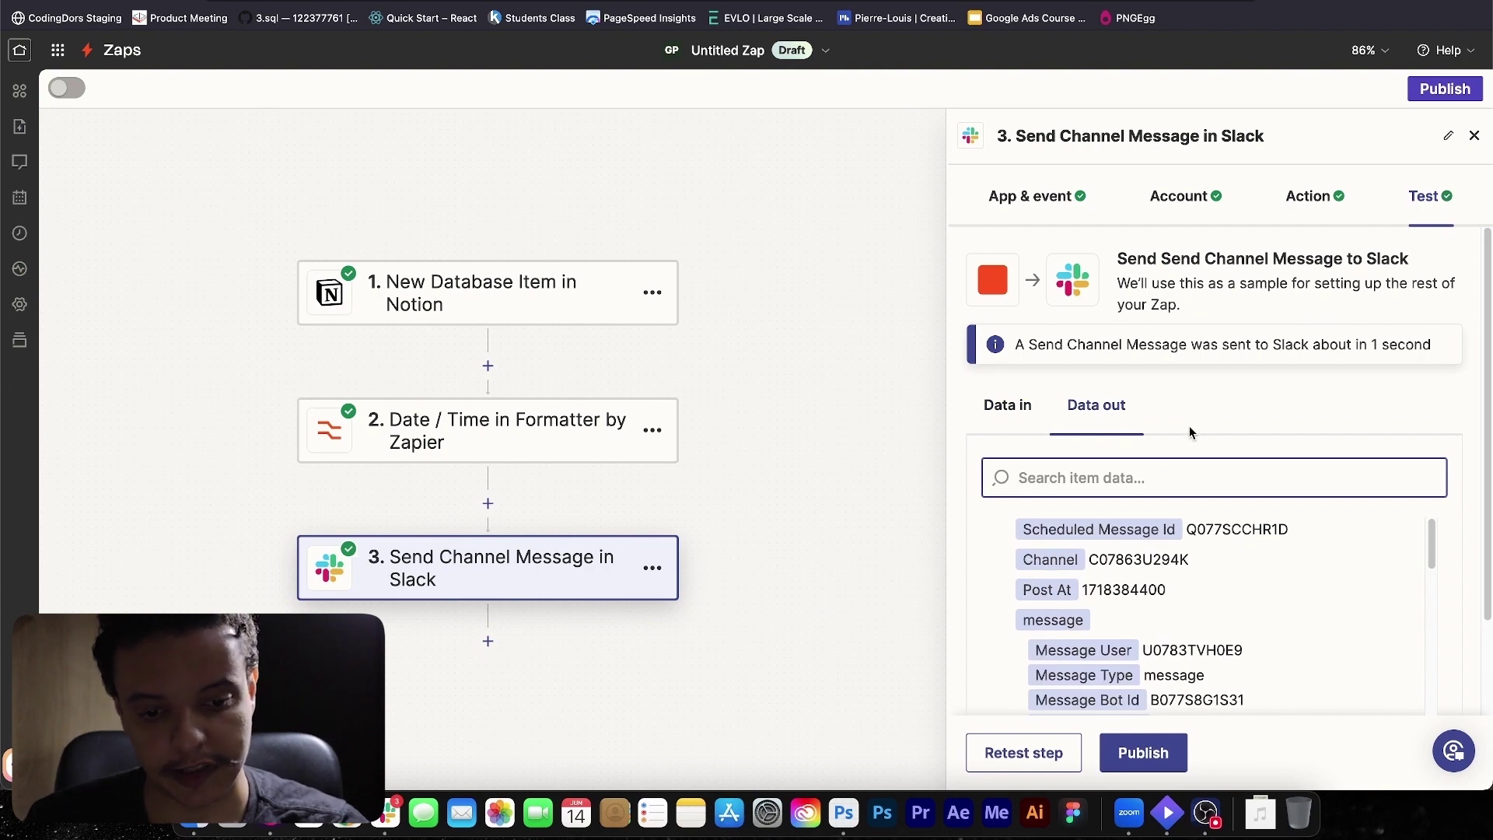
Examine the Slack test's input and output data, comparing the message text and the Post At values
{"action": "left_click", "coordinate": [1007, 405]}
{"action": "scroll", "coordinate": [1248, 557], "scroll_direction": "down", "scroll_amount": 3}
{"action": "scroll", "coordinate": [1248, 557], "scroll_direction": "up", "scroll_amount": 2}
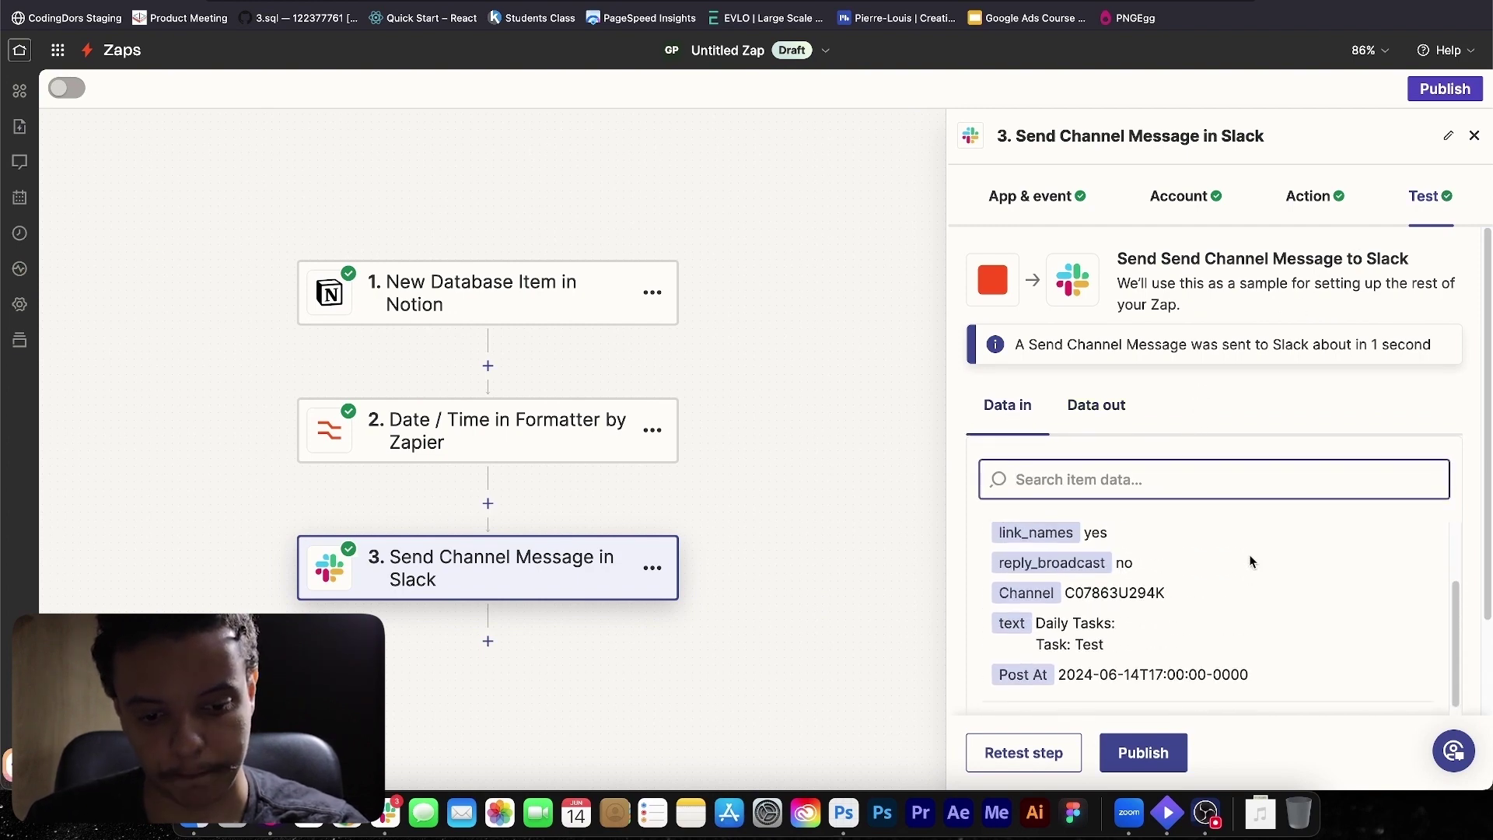
{"action": "scroll", "coordinate": [1251, 562], "scroll_direction": "down", "scroll_amount": 3}
{"action": "scroll", "coordinate": [1251, 561], "scroll_direction": "up", "scroll_amount": 4}
{"action": "left_click", "coordinate": [1100, 410]}
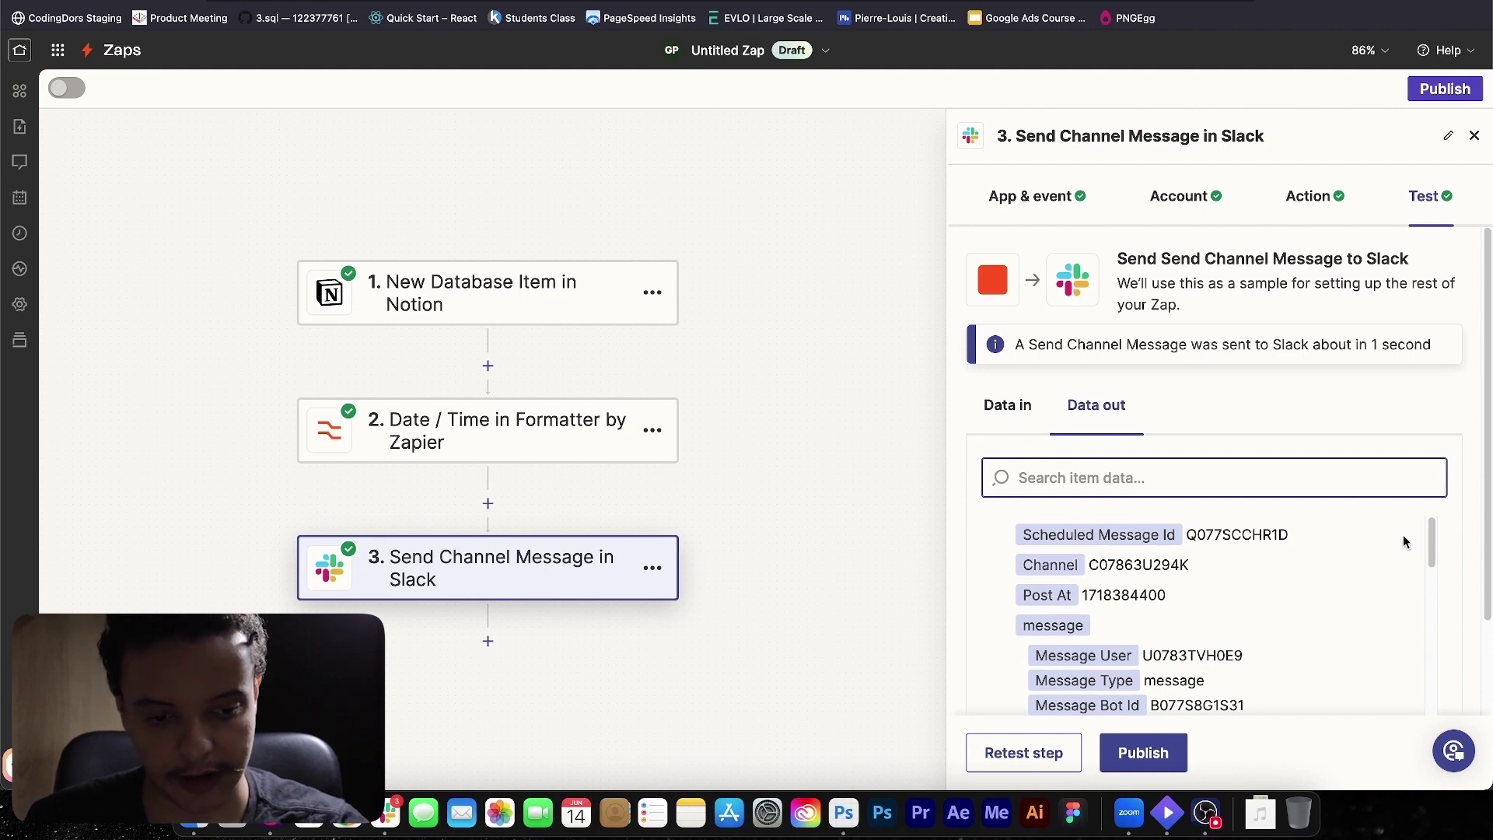
{"action": "scroll", "coordinate": [1427, 537], "scroll_direction": "down", "scroll_amount": 1}
{"action": "scroll", "coordinate": [1428, 542], "scroll_direction": "up", "scroll_amount": 1}
{"action": "left_click_drag", "start_coordinate": [1083, 594], "coordinate": [1156, 596]}
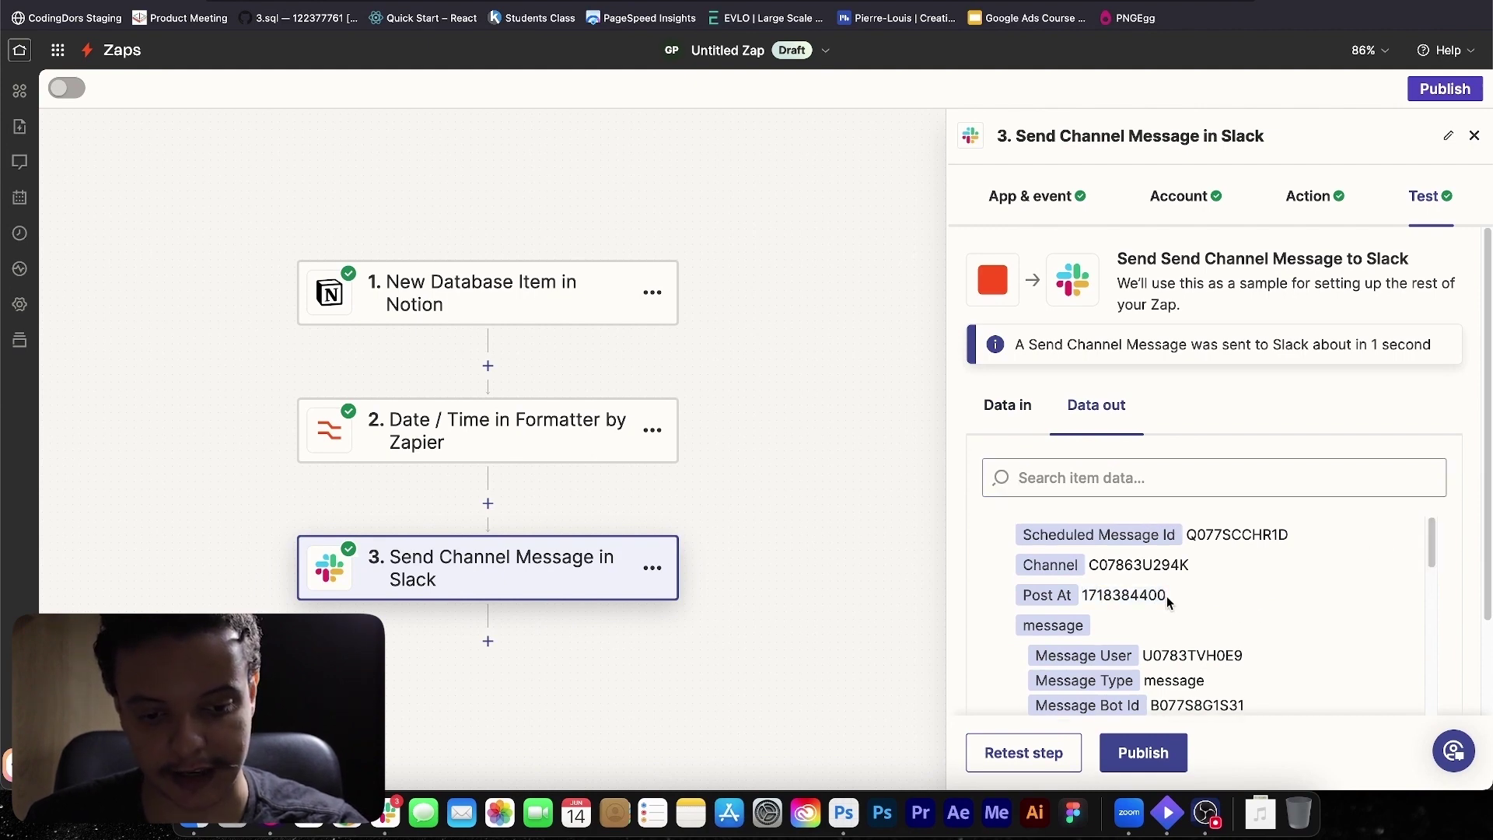
{"action": "left_click", "coordinate": [1007, 405]}
{"action": "left_click_drag", "start_coordinate": [1059, 618], "coordinate": [1251, 620]}
{"action": "left_click", "coordinate": [1117, 494]}
{"action": "left_click", "coordinate": [1096, 405]}
{"action": "left_click_drag", "start_coordinate": [1081, 595], "coordinate": [1109, 588]}
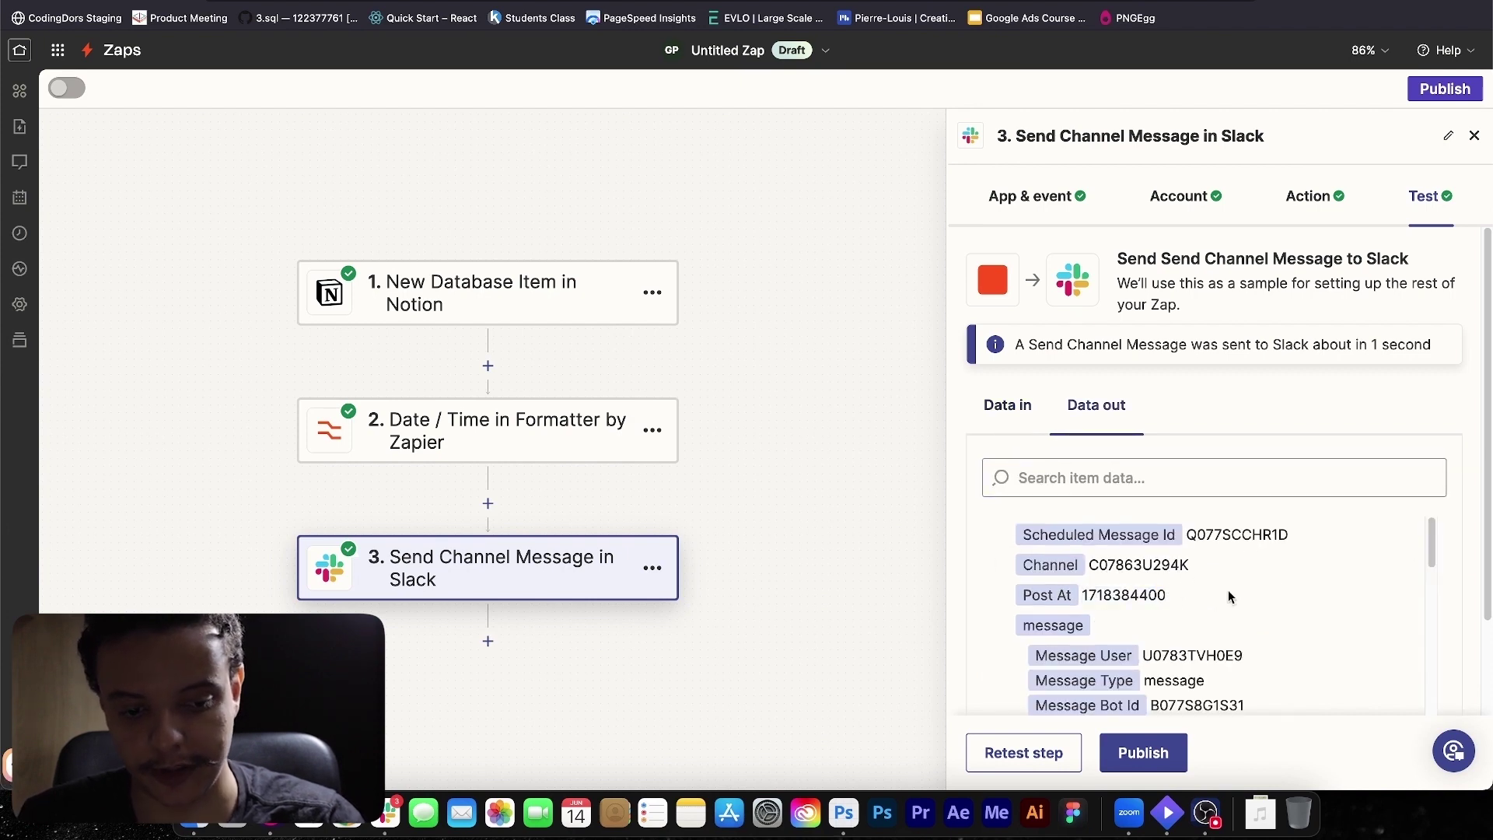
{"action": "left_click_drag", "start_coordinate": [1439, 539], "coordinate": [1421, 402]}
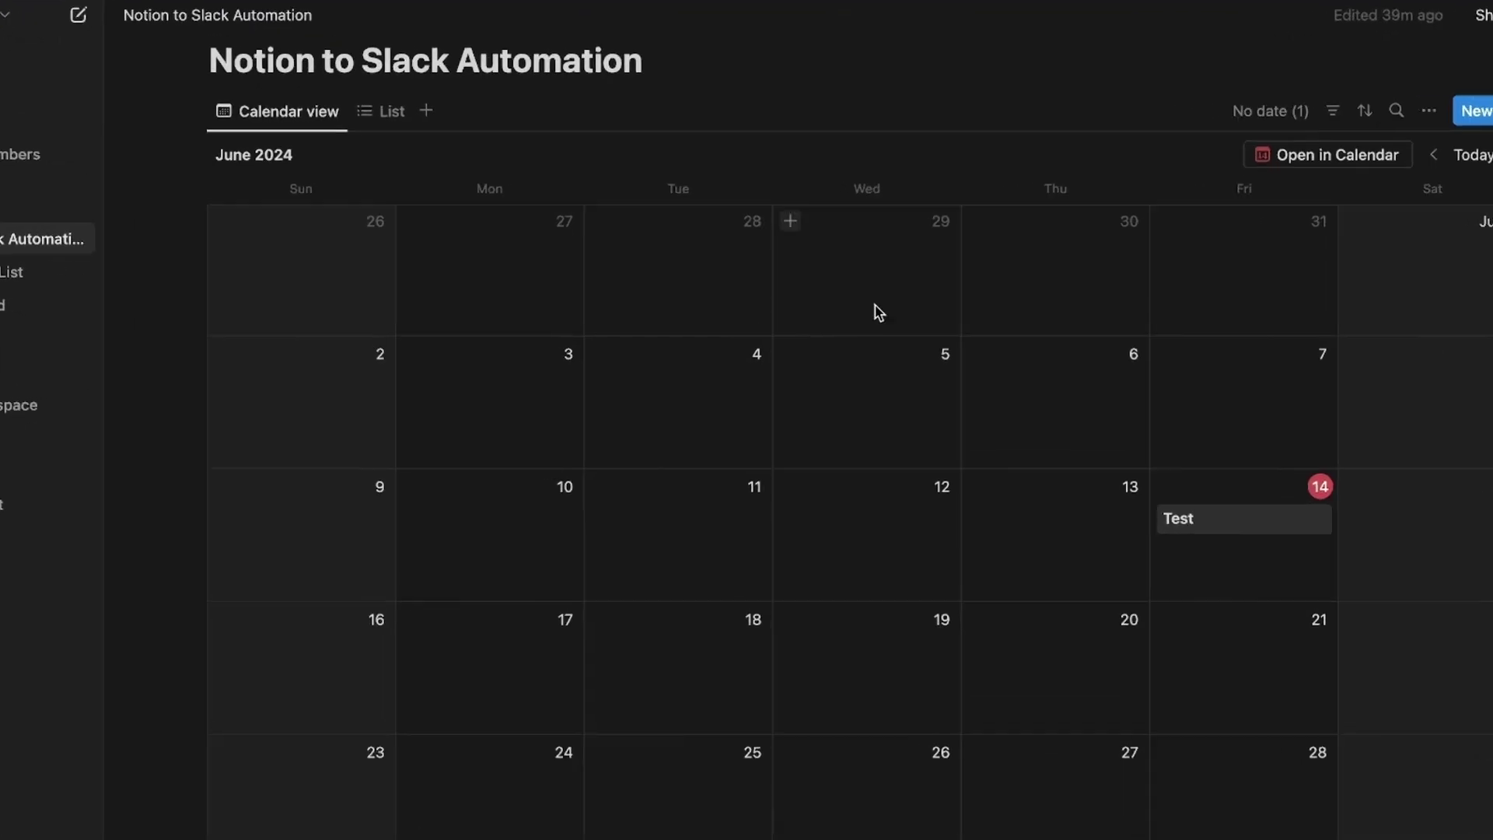
Switch to the Notion calendar and create the item "Test 2" dated June 18, 2024 with the Automation tag
{"action": "left_click", "coordinate": [1473, 110]}
{"action": "type", "text": "Teste"}
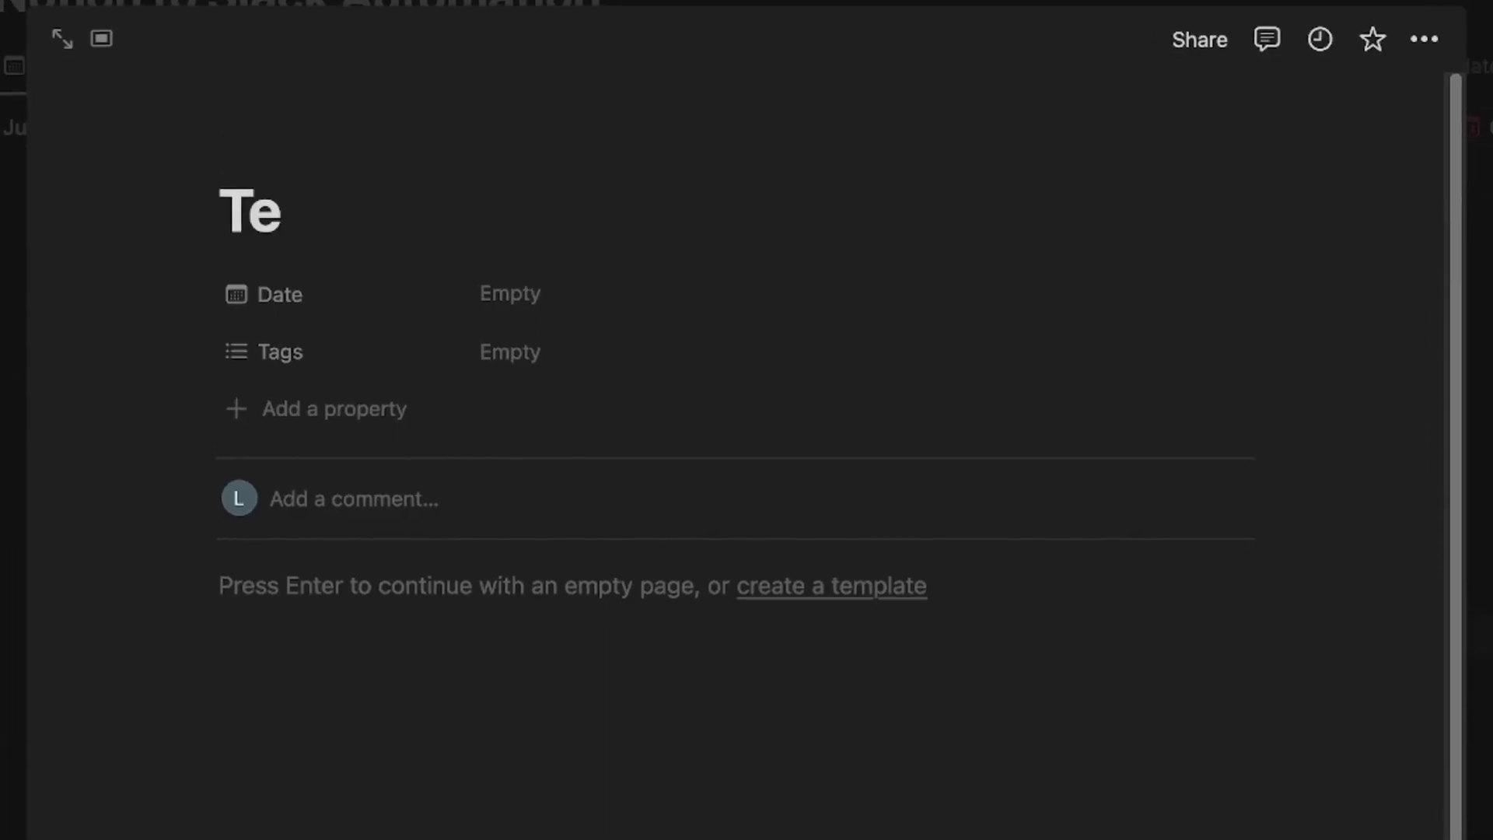
{"action": "left_click", "coordinate": [546, 299]}
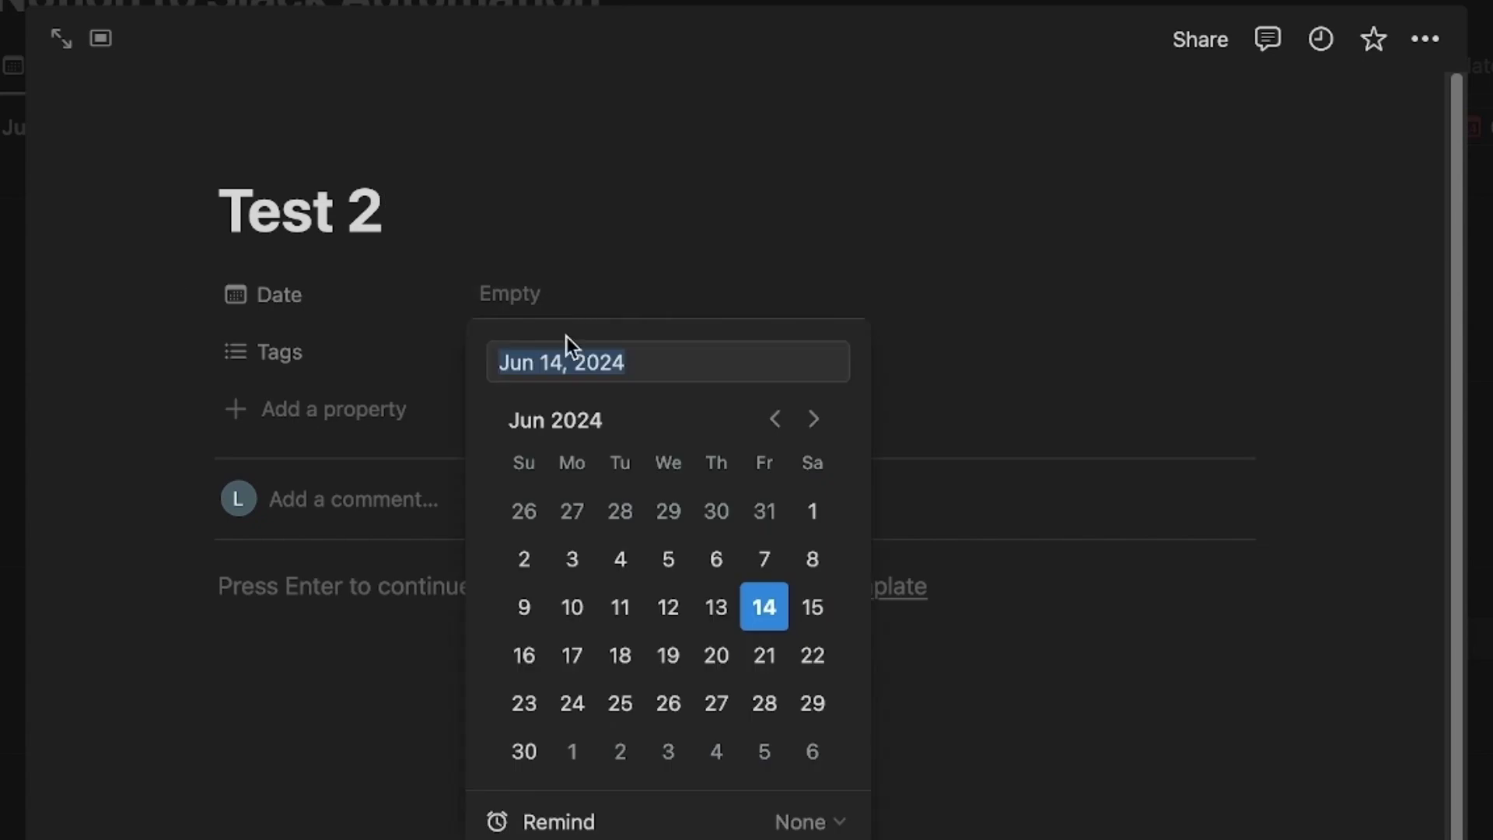
{"action": "left_click", "coordinate": [634, 663]}
{"action": "left_click", "coordinate": [1200, 394]}
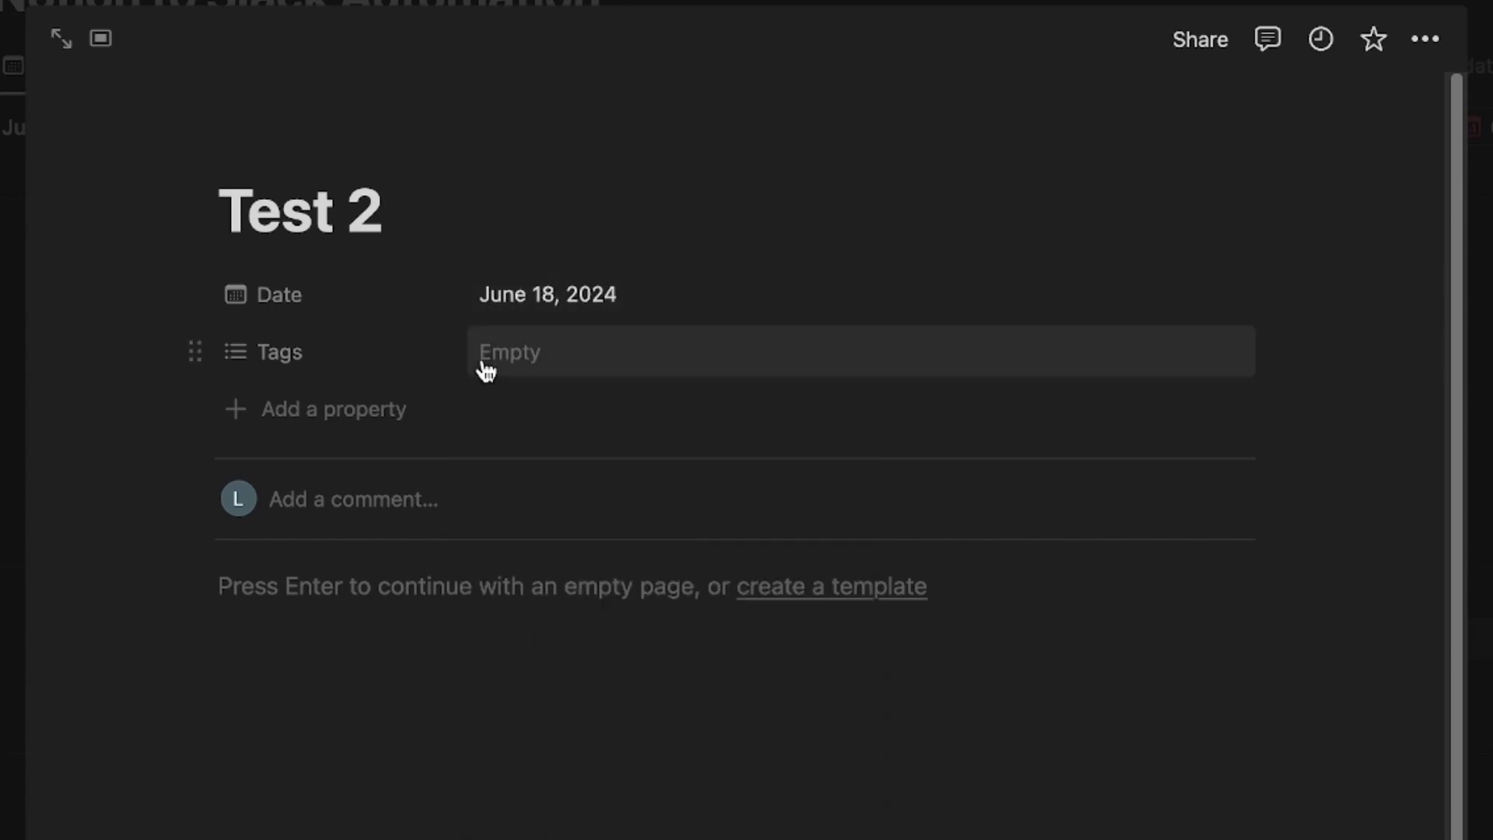
{"action": "left_click", "coordinate": [524, 342]}
{"action": "left_click", "coordinate": [599, 451]}
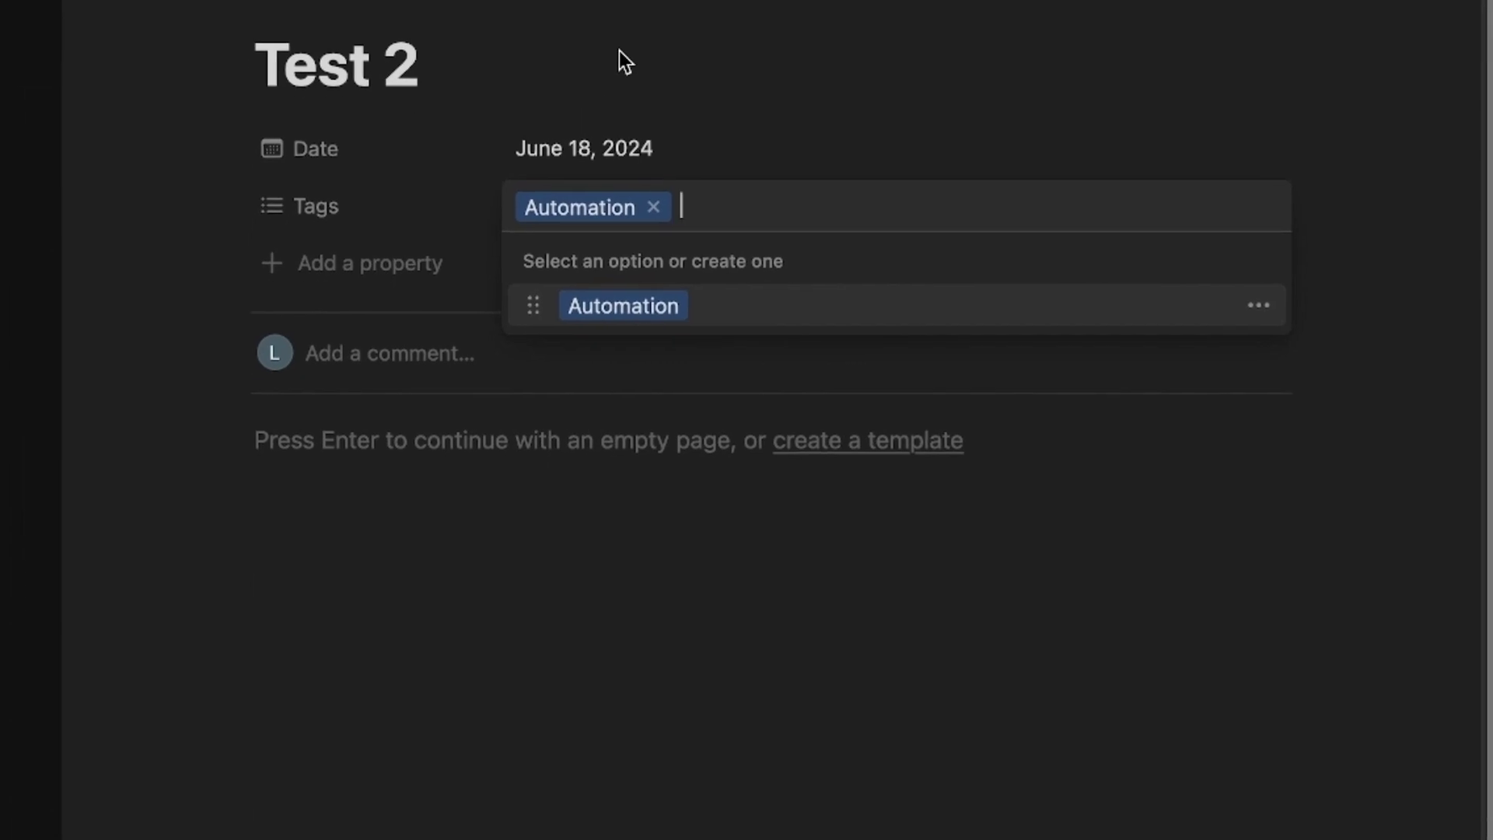
{"action": "key", "text": "Escape"}
{"action": "key", "text": "Escape"}
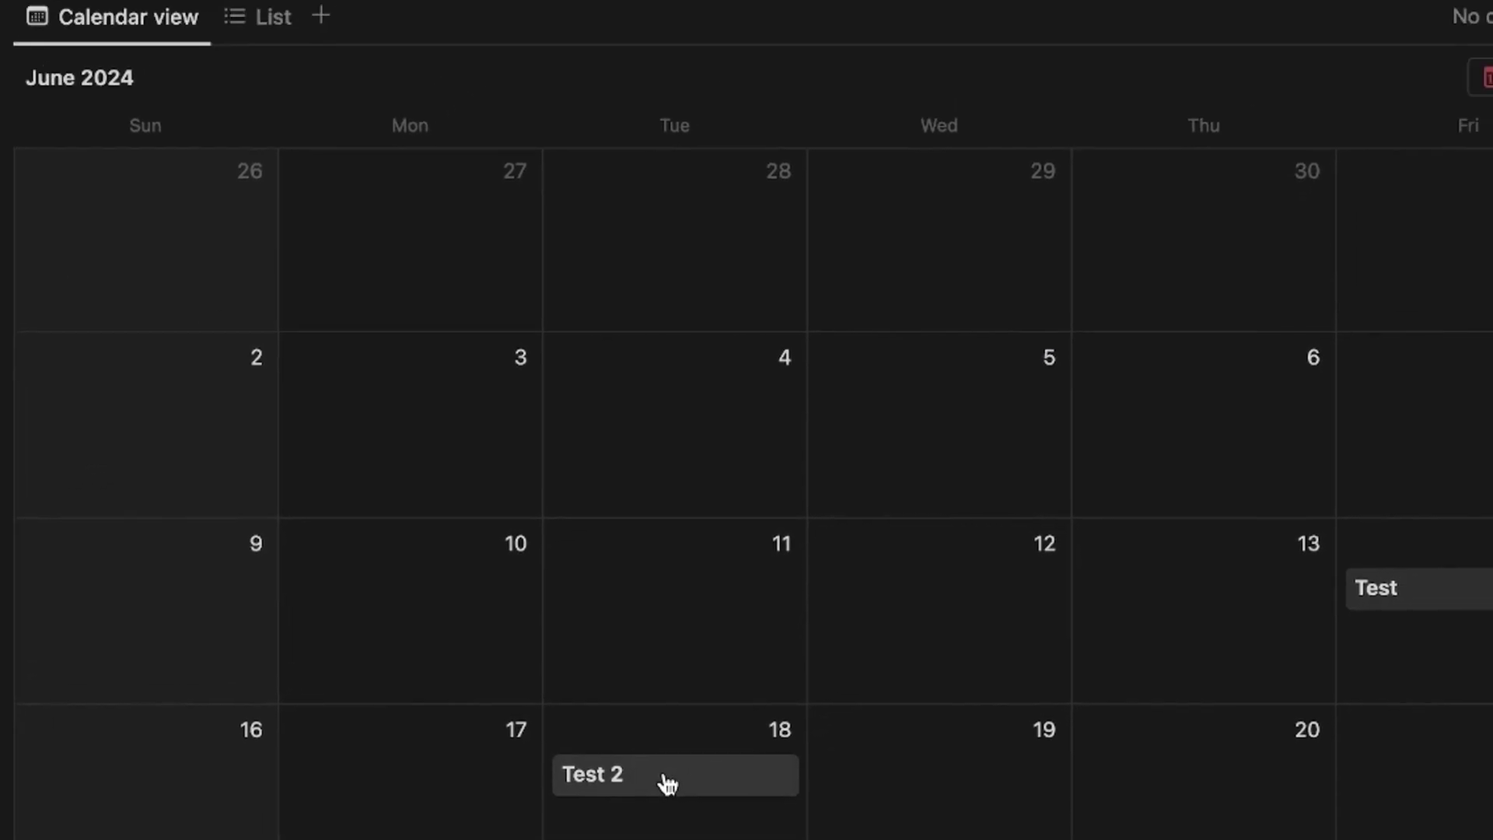
{"action": "left_click", "coordinate": [664, 778]}
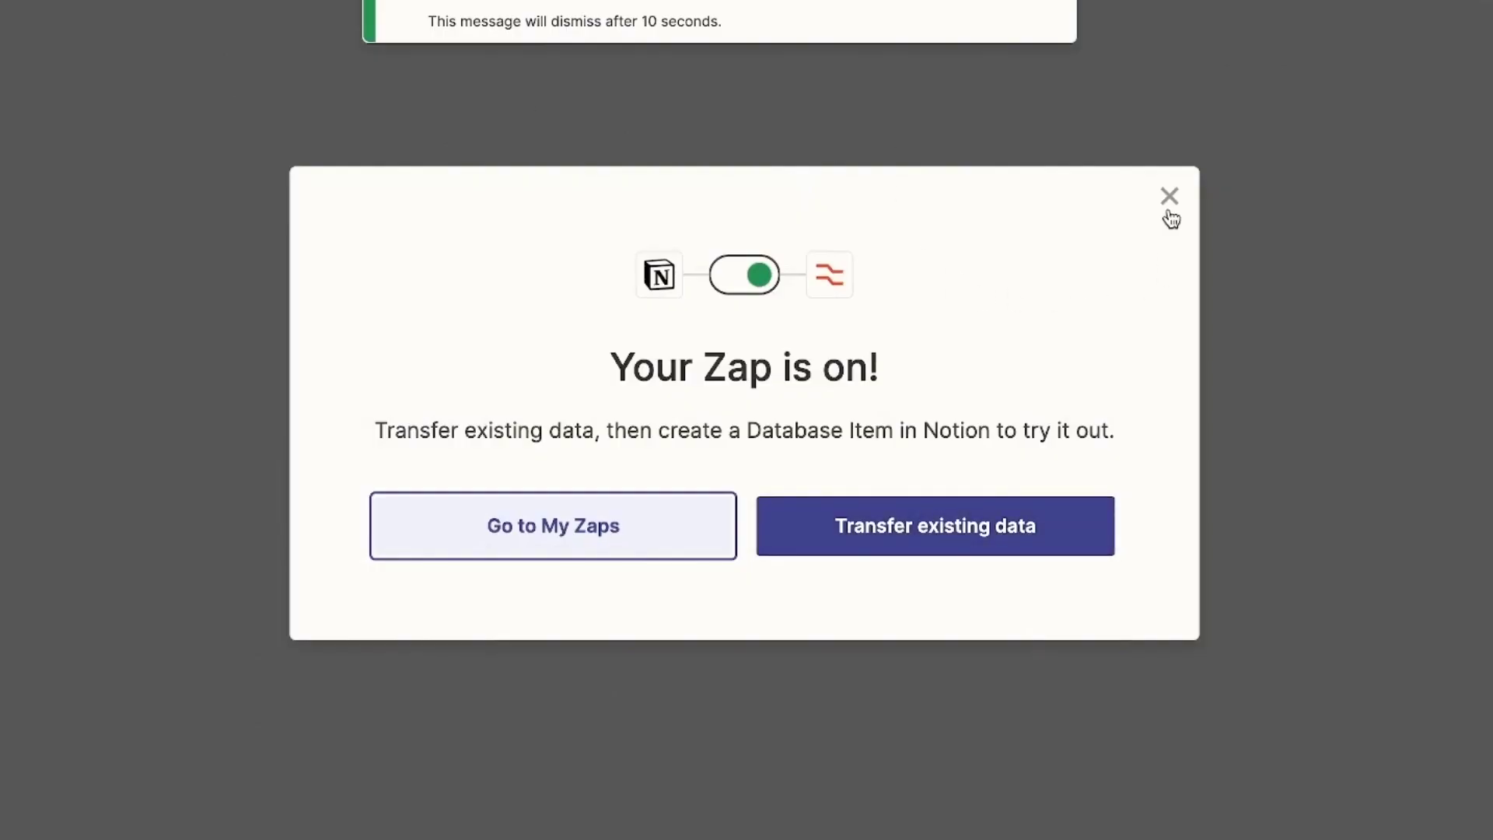
Dismiss the Zap activation dialog without transferring existing data and create the Notion item "Task 1" dated June 14, 2024 with the Automation tag
{"action": "left_click", "coordinate": [1168, 211]}
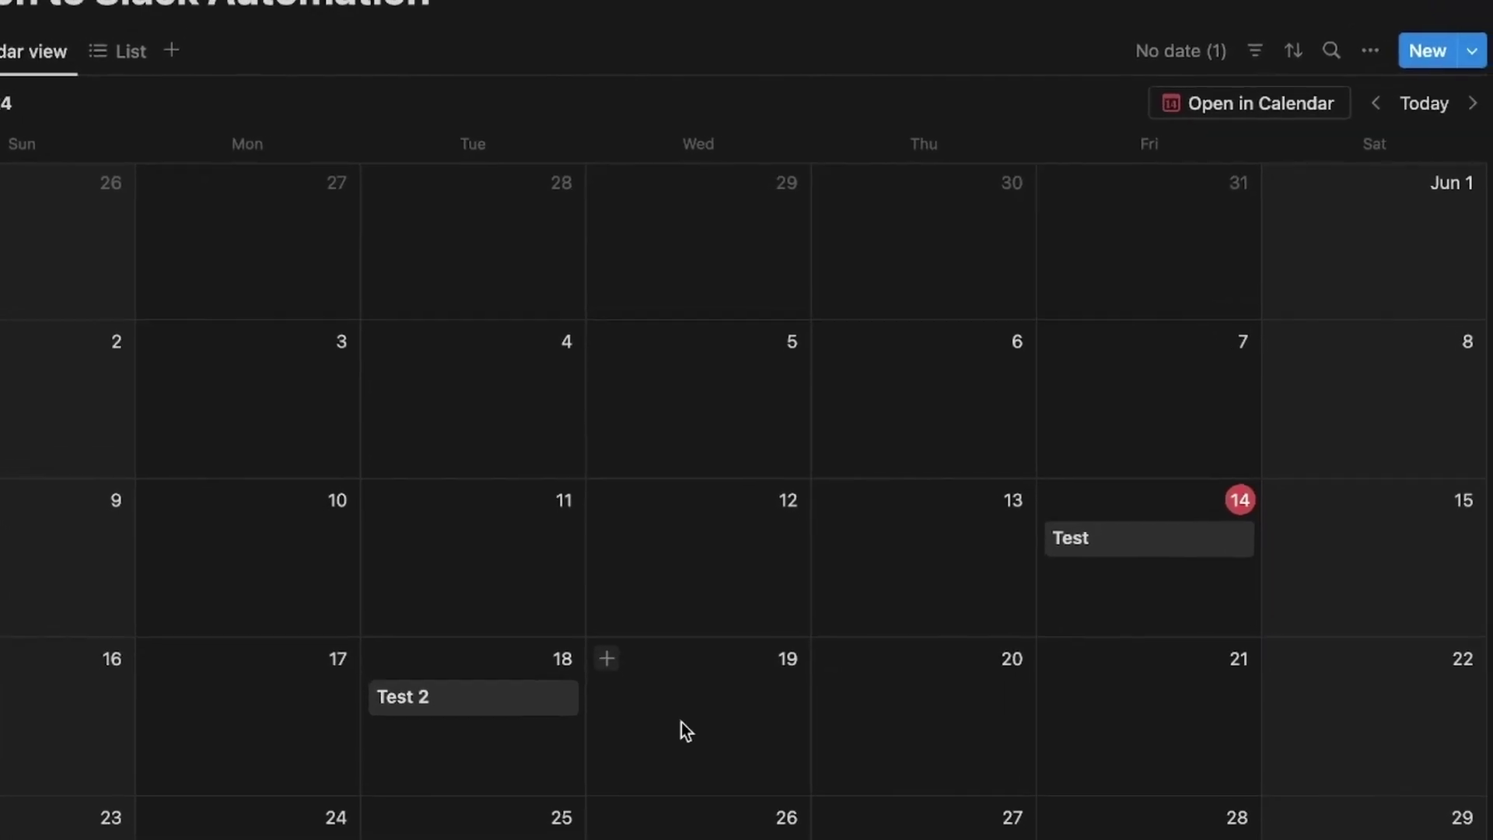
{"action": "left_click", "coordinate": [1436, 39]}
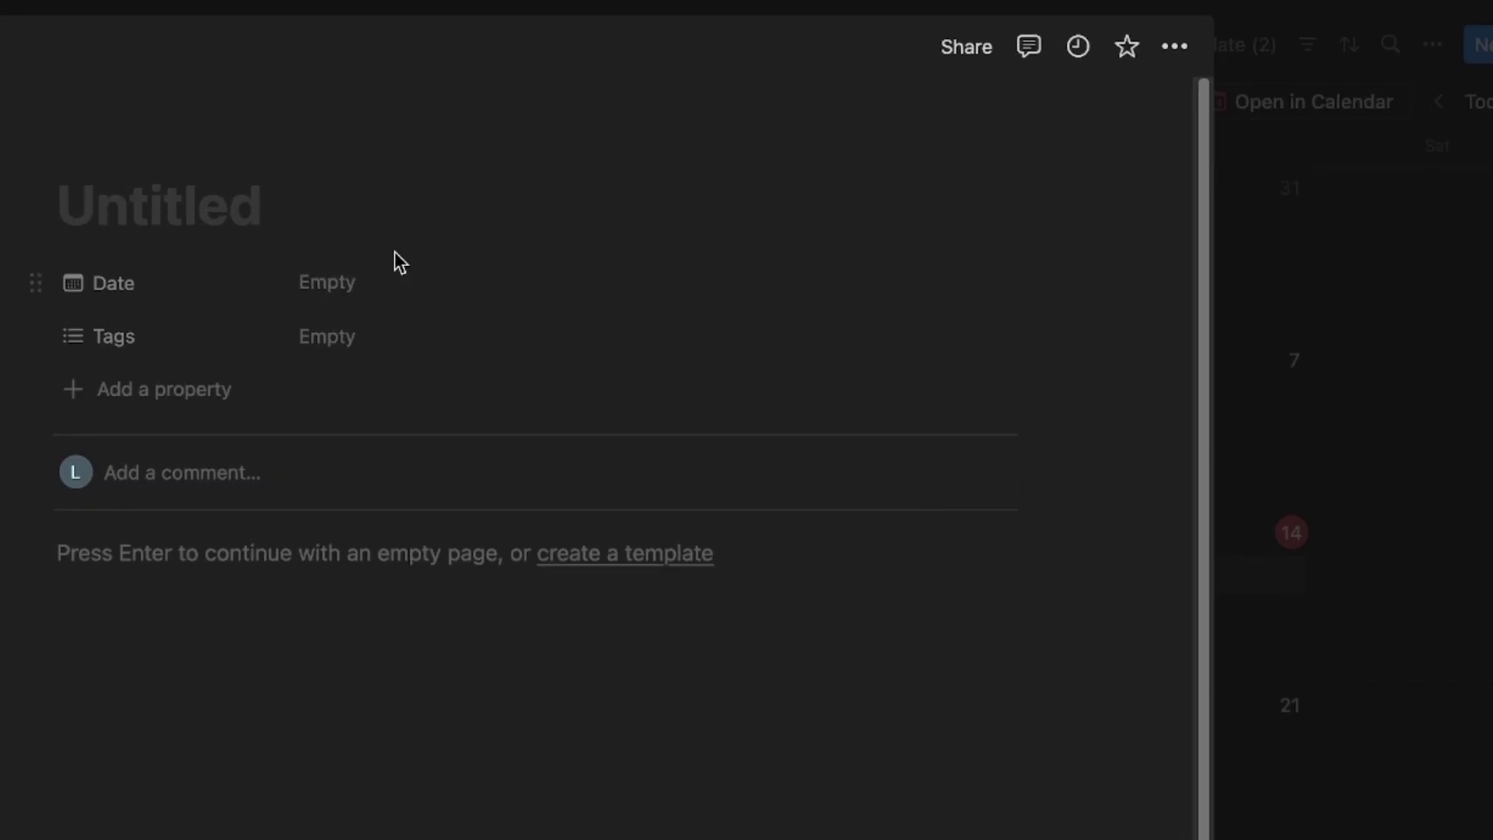
{"action": "type", "text": "Task 1"}
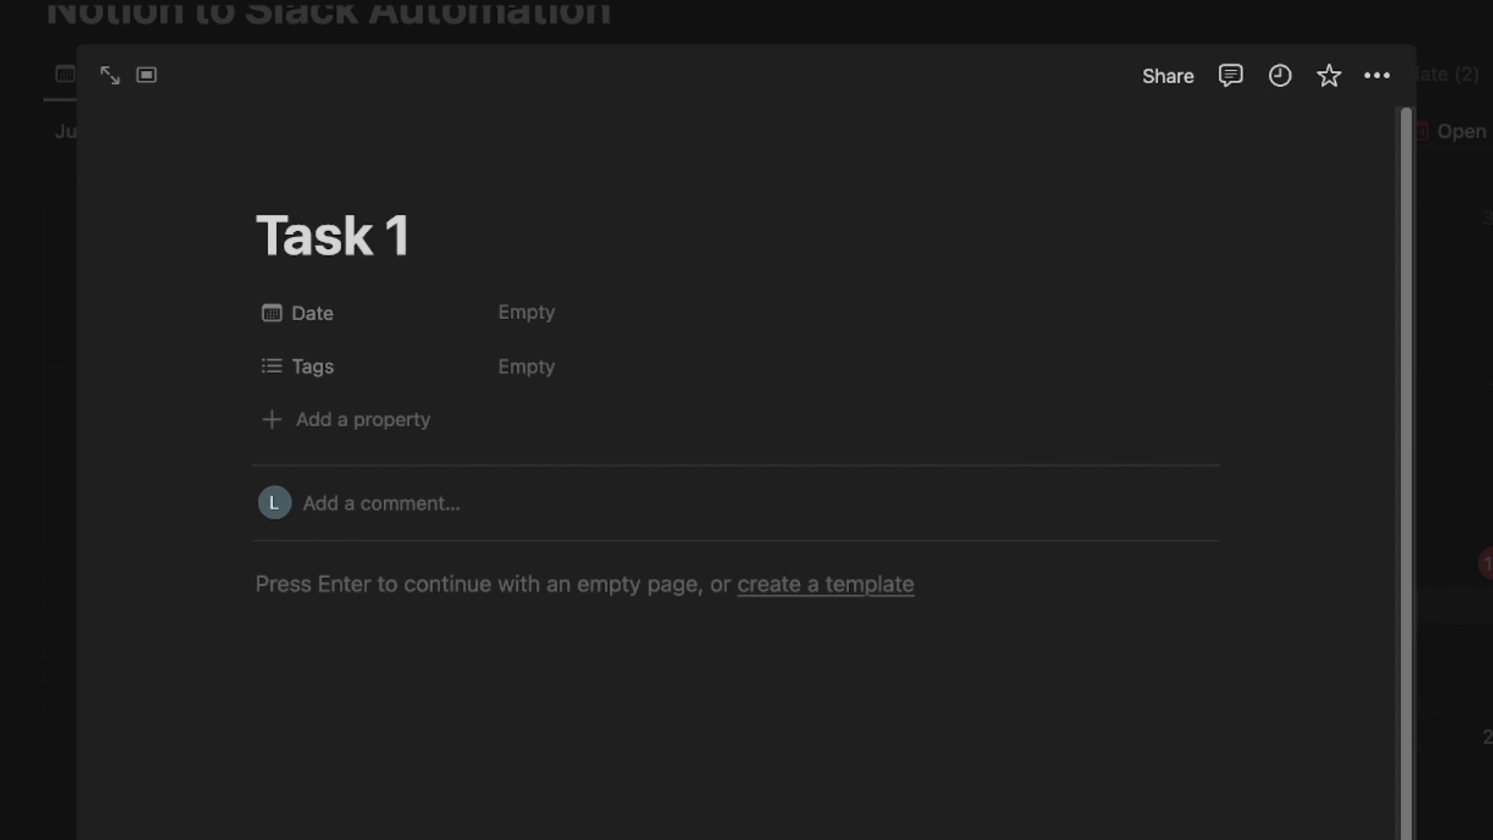
{"action": "left_click", "coordinate": [531, 314]}
{"action": "left_click", "coordinate": [782, 599]}
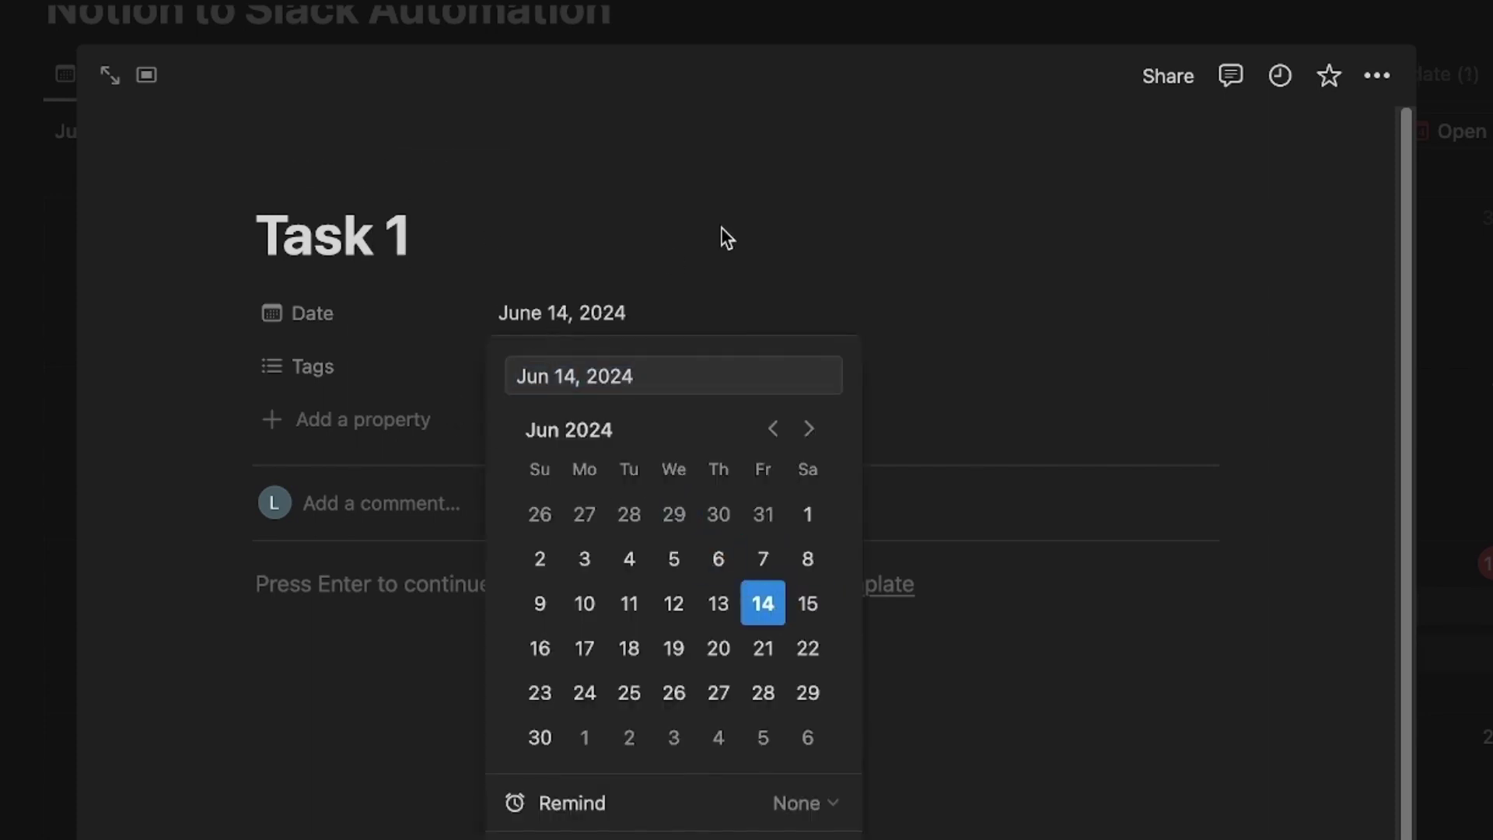
{"action": "left_click", "coordinate": [544, 366]}
{"action": "left_click", "coordinate": [547, 456]}
{"action": "key", "text": "Escape"}
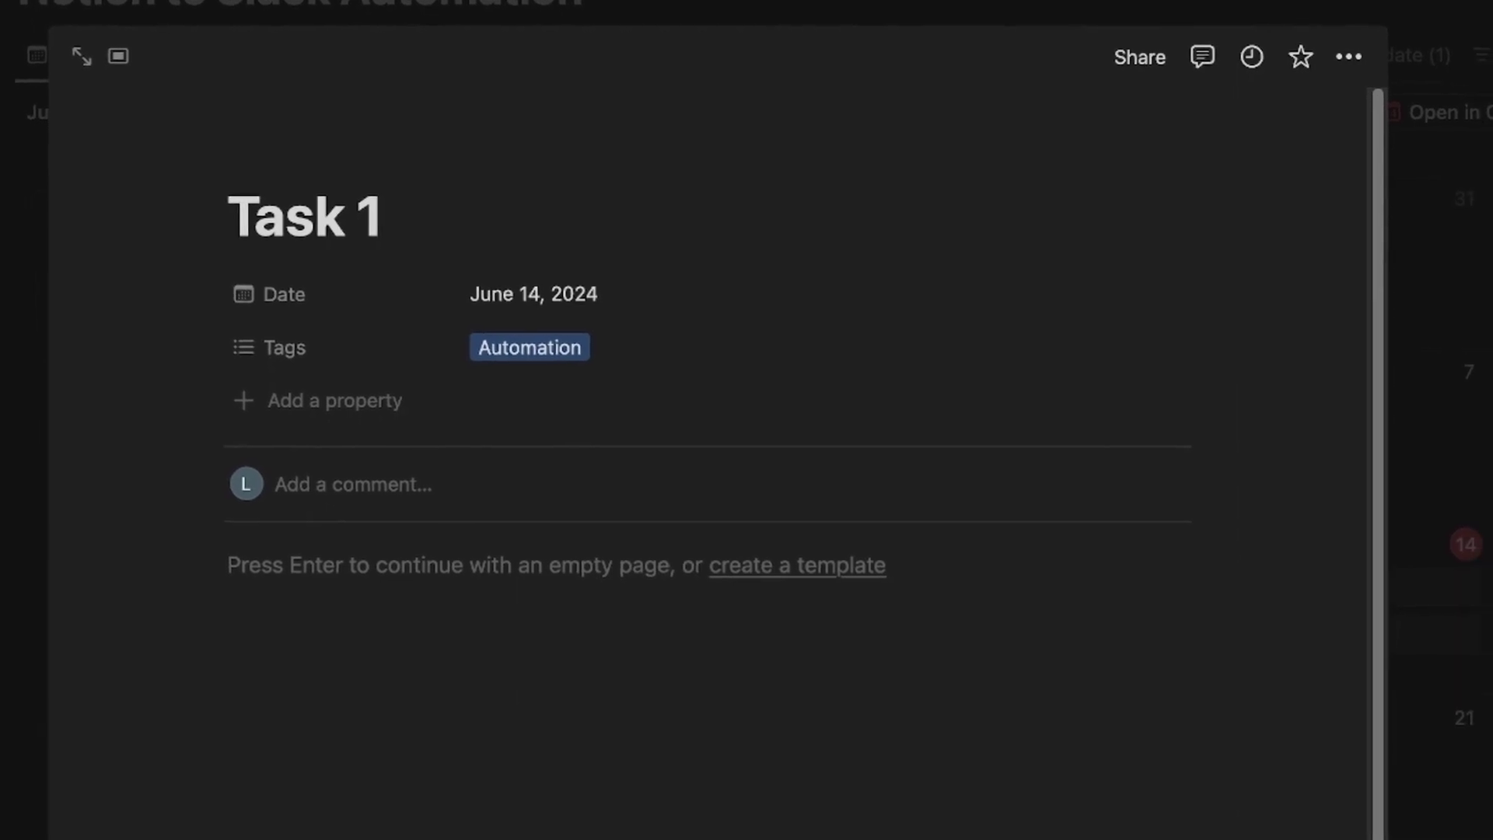
{"action": "key", "text": "Escape"}
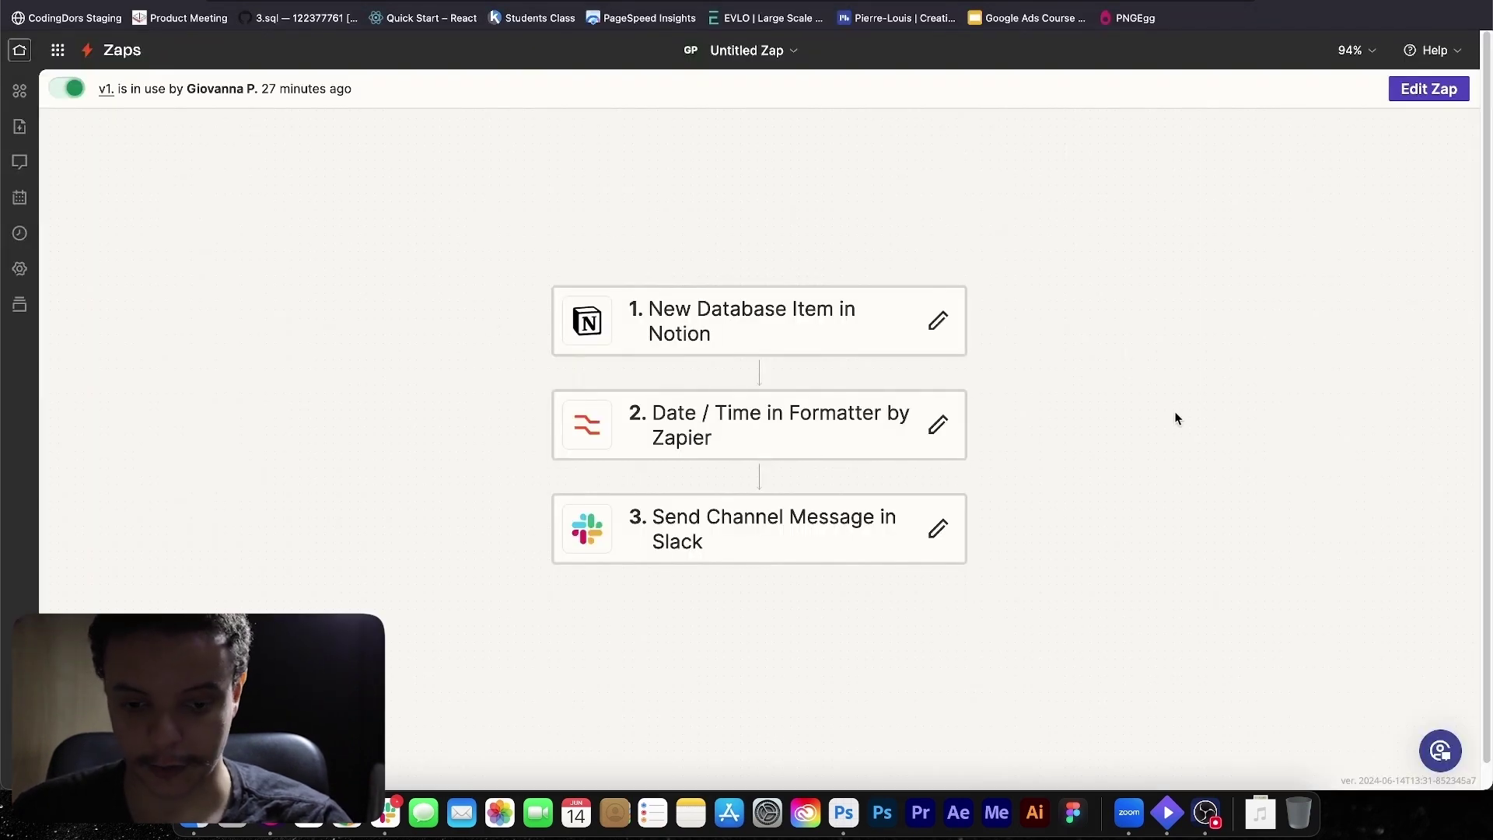
{"action": "left_click_drag", "start_coordinate": [1176, 418], "coordinate": [1163, 389]}
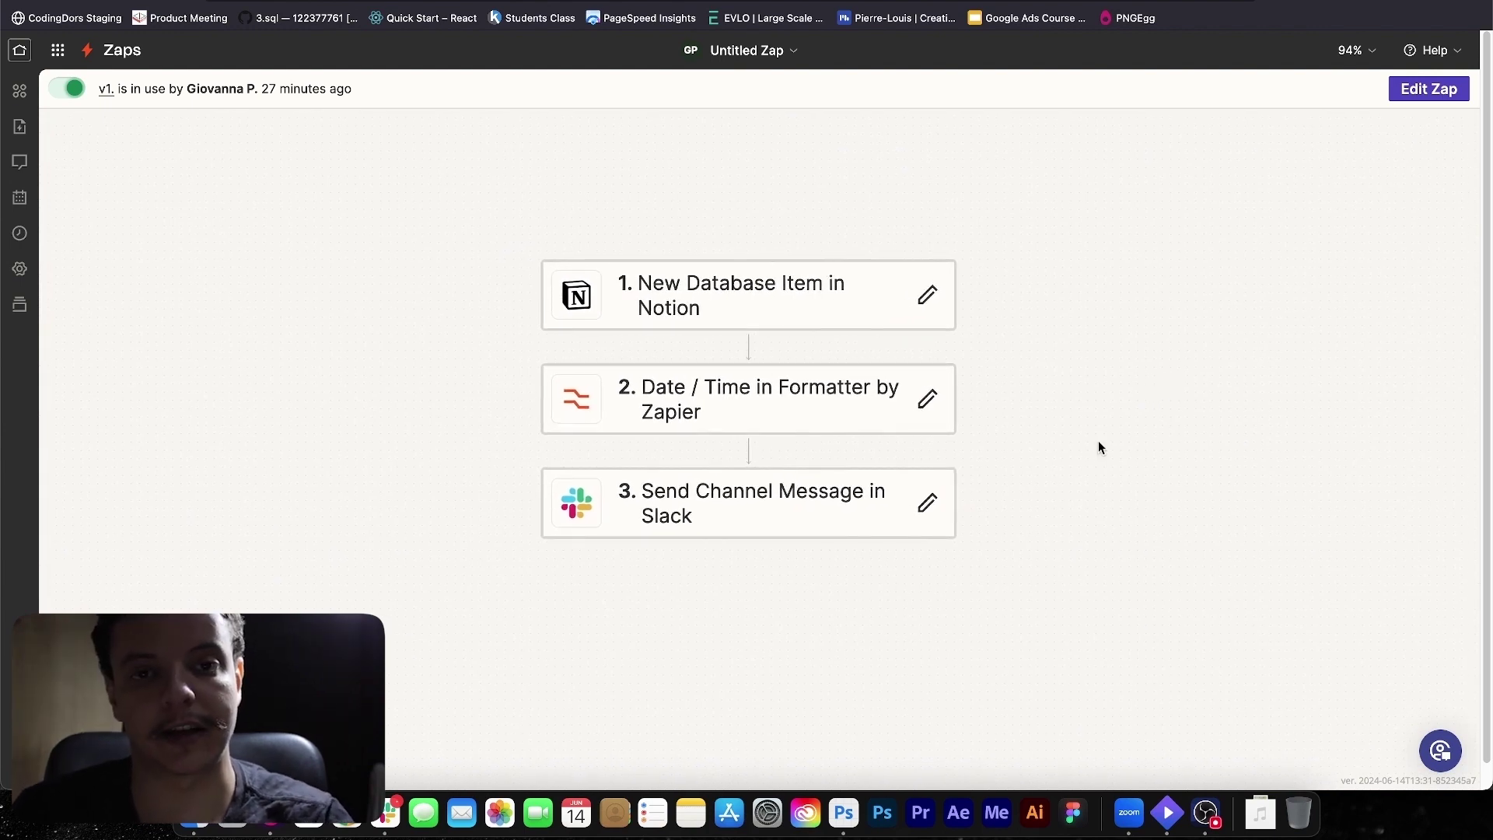